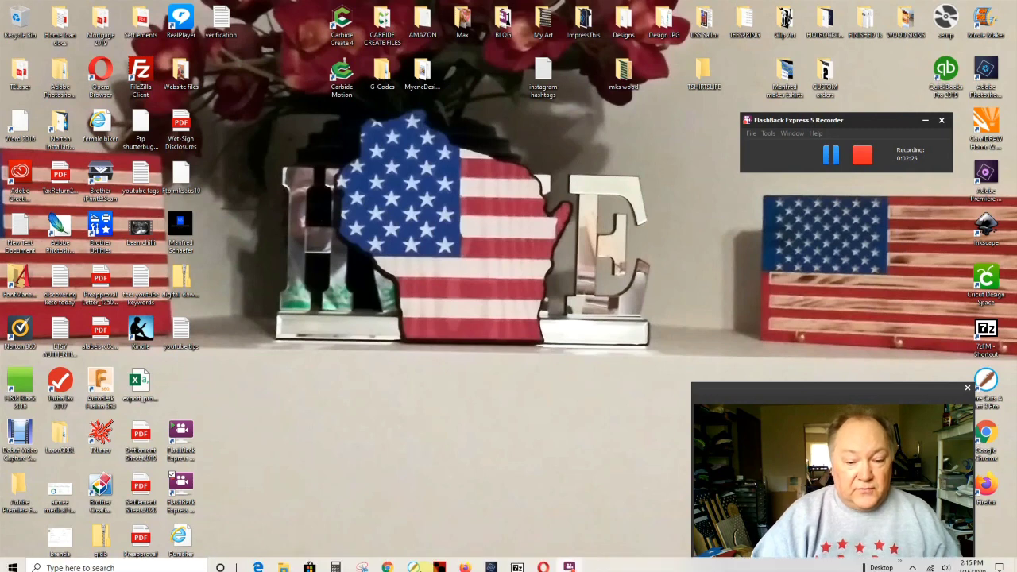
Step: Switch to Google Chrome and search Google Images for "punisher clip art"
{"action": "left_click", "coordinate": [390, 562]}
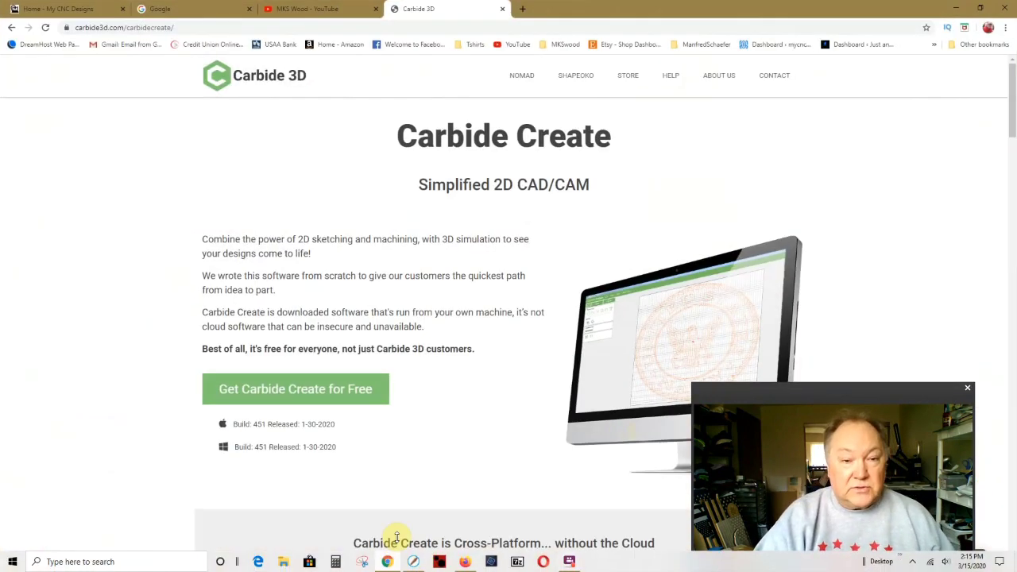
{"action": "left_click", "coordinate": [182, 18]}
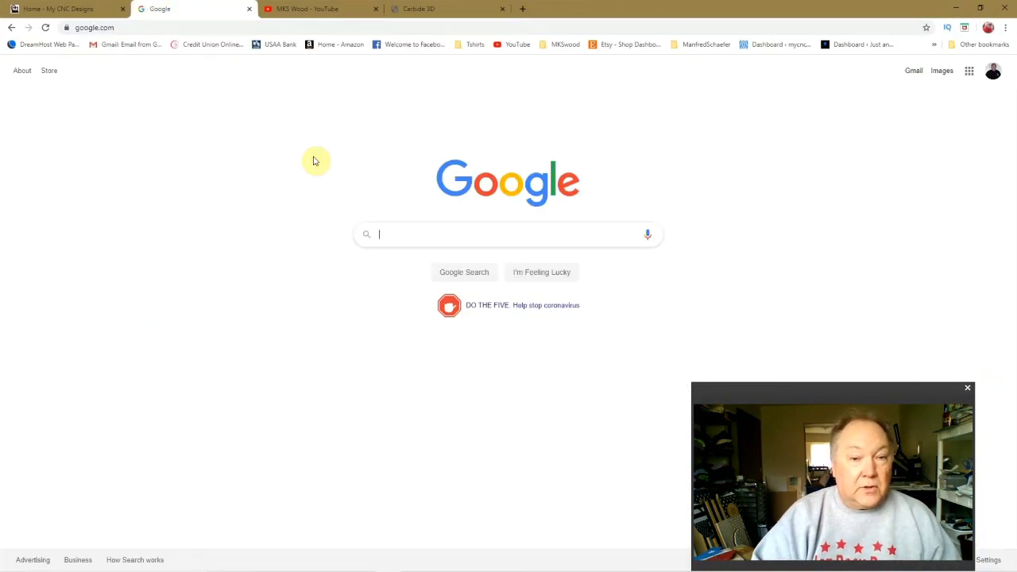
{"action": "left_click", "coordinate": [420, 235]}
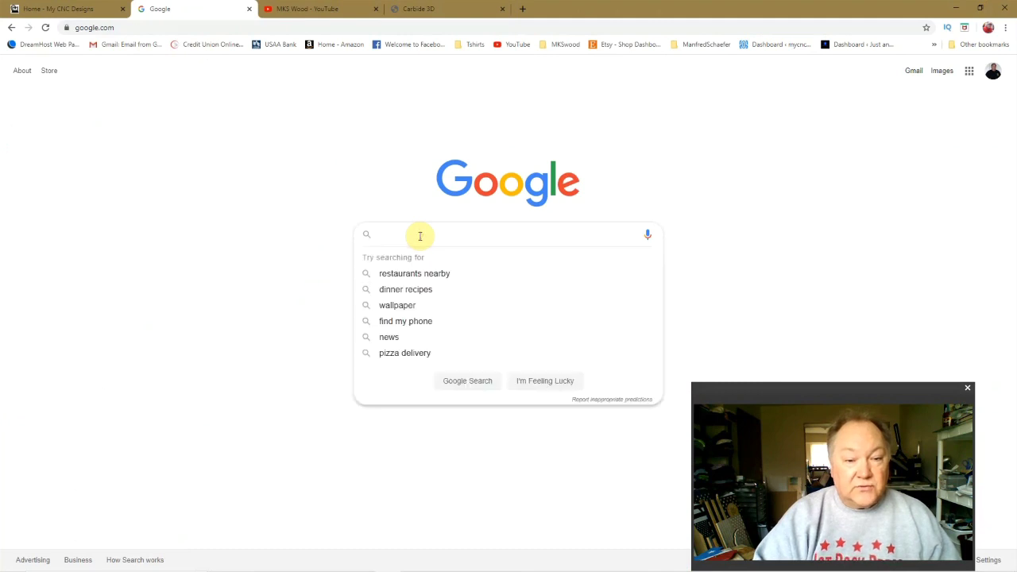
{"action": "type", "text": "punis"}
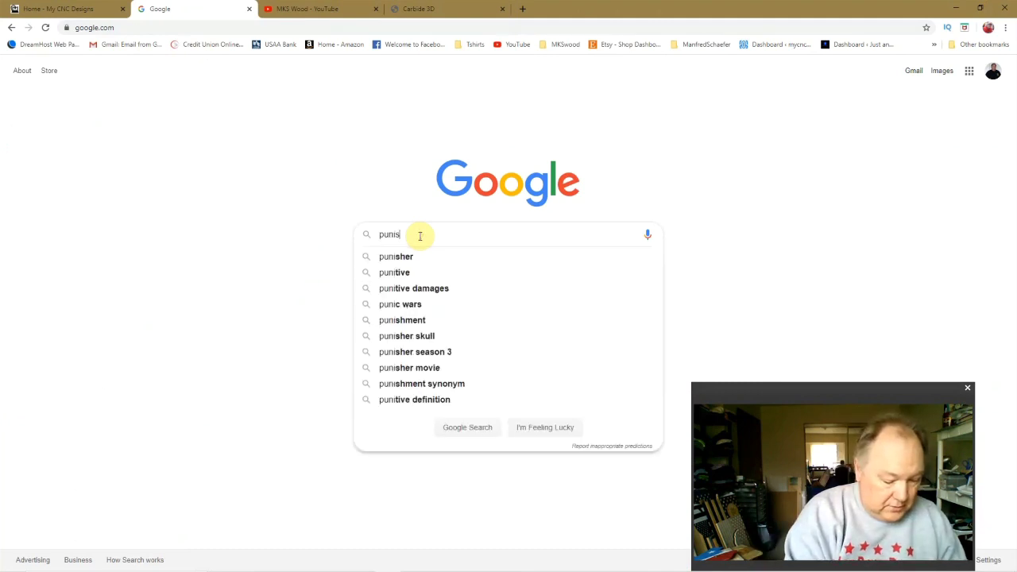
{"action": "type", "text": "her clip art"}
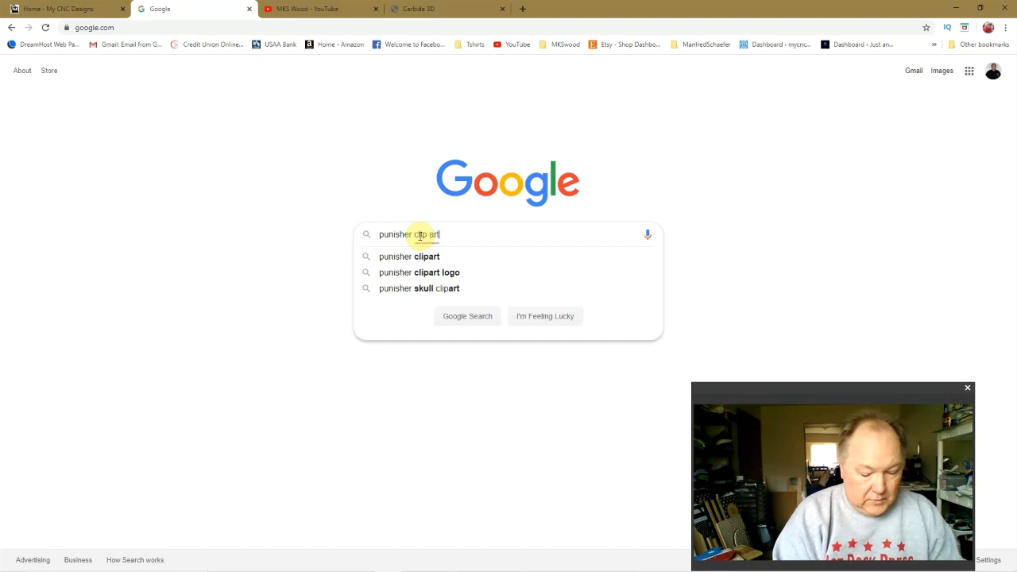
{"action": "key", "text": "Return"}
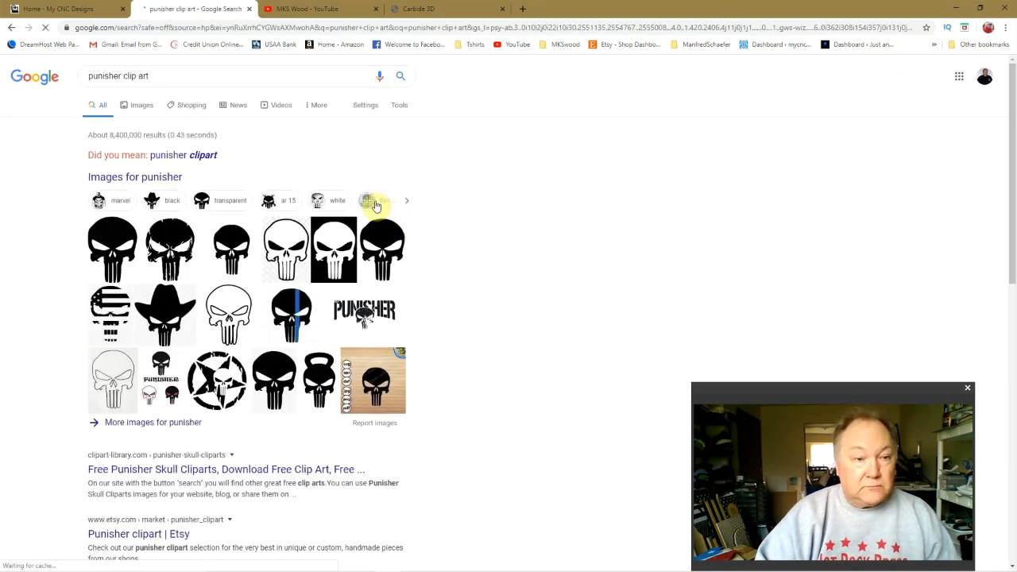
{"action": "left_click", "coordinate": [143, 110]}
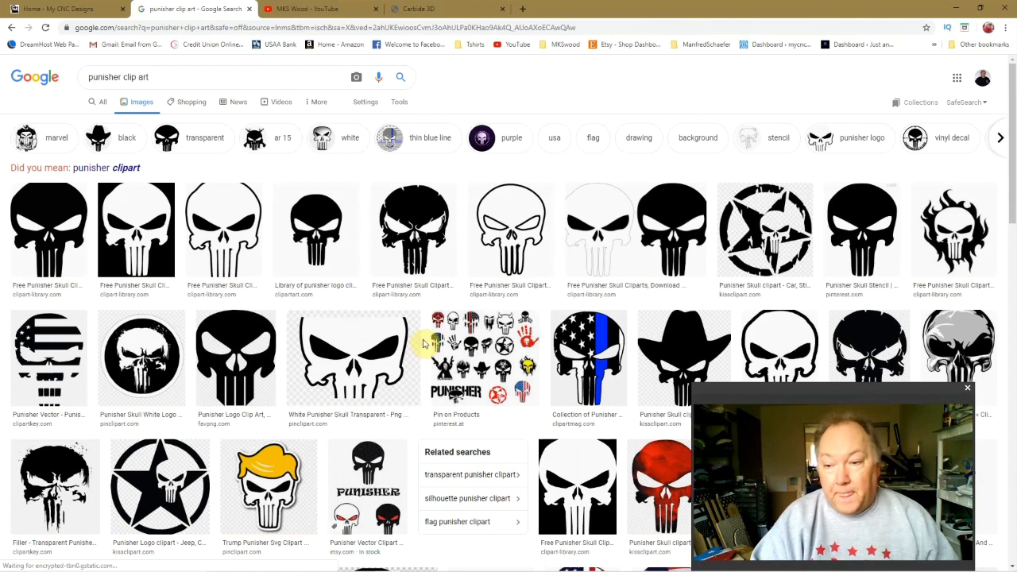
Step: Browse the image results and preview the solid black skull from clipartart.com
{"action": "scroll", "coordinate": [429, 342], "scroll_direction": "down", "scroll_amount": 3}
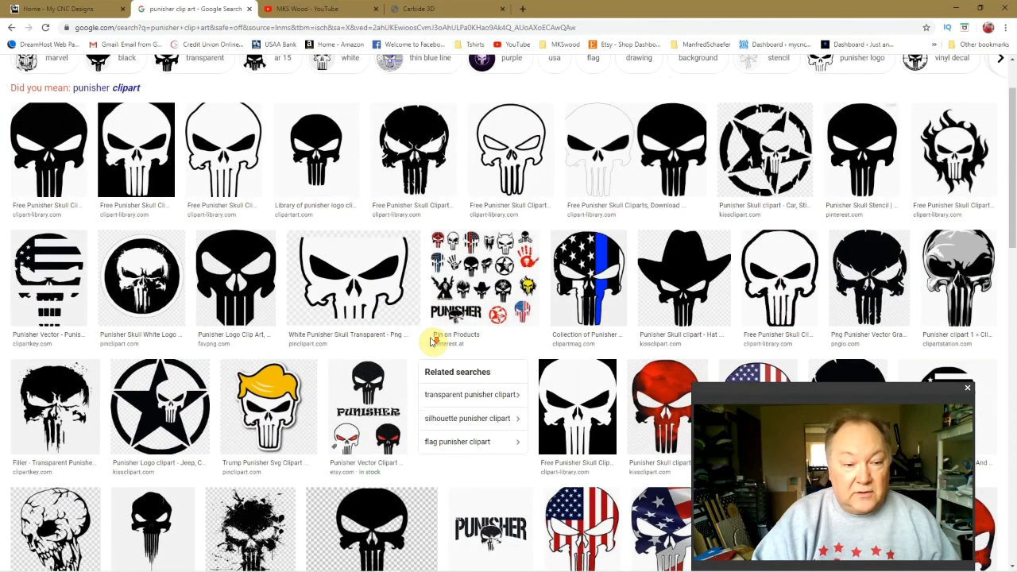
{"action": "scroll", "coordinate": [432, 340], "scroll_direction": "down", "scroll_amount": 3}
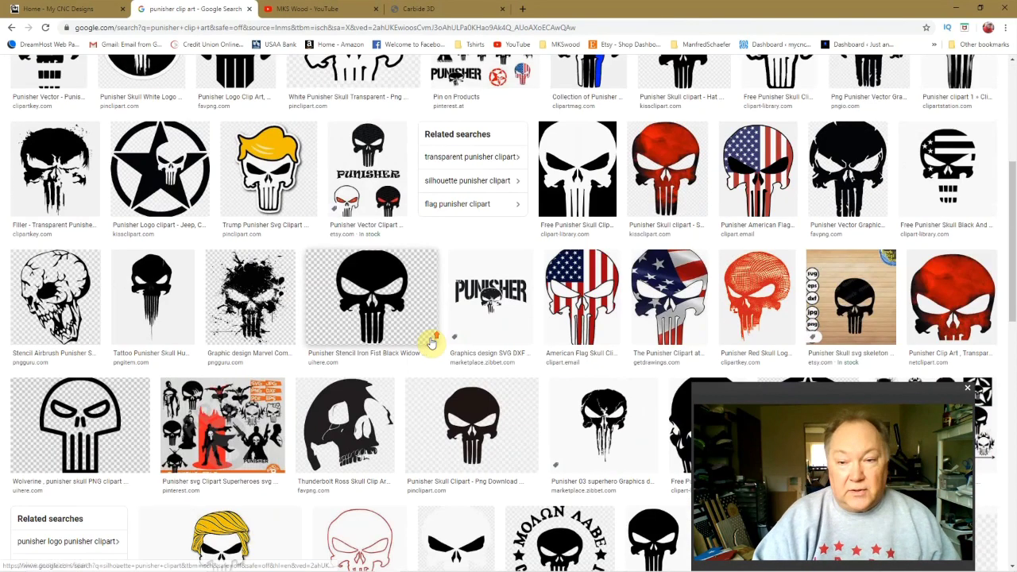
{"action": "scroll", "coordinate": [432, 341], "scroll_direction": "up", "scroll_amount": 2}
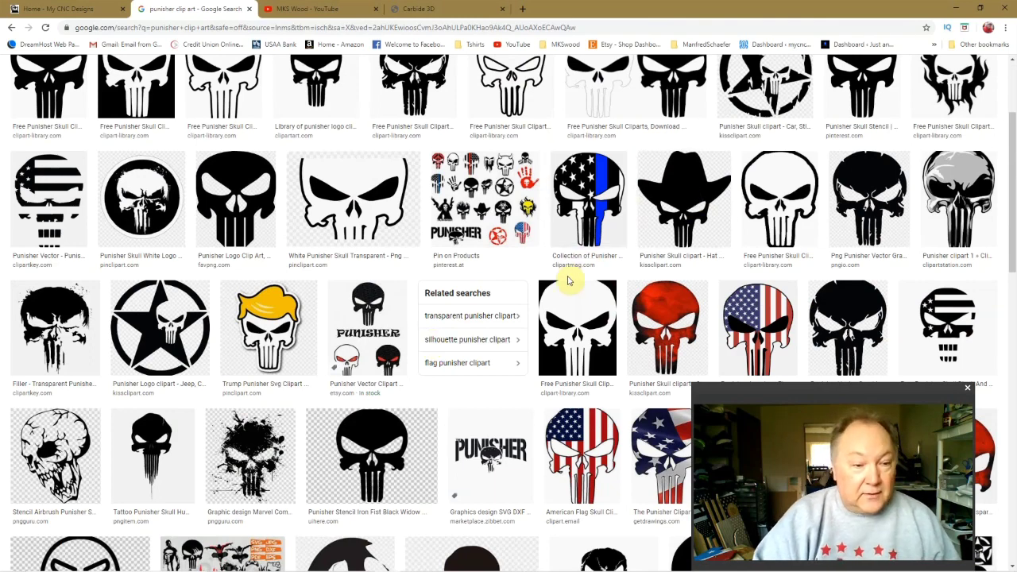
{"action": "scroll", "coordinate": [571, 277], "scroll_direction": "up", "scroll_amount": 1}
{"action": "scroll", "coordinate": [568, 280], "scroll_direction": "up", "scroll_amount": 1}
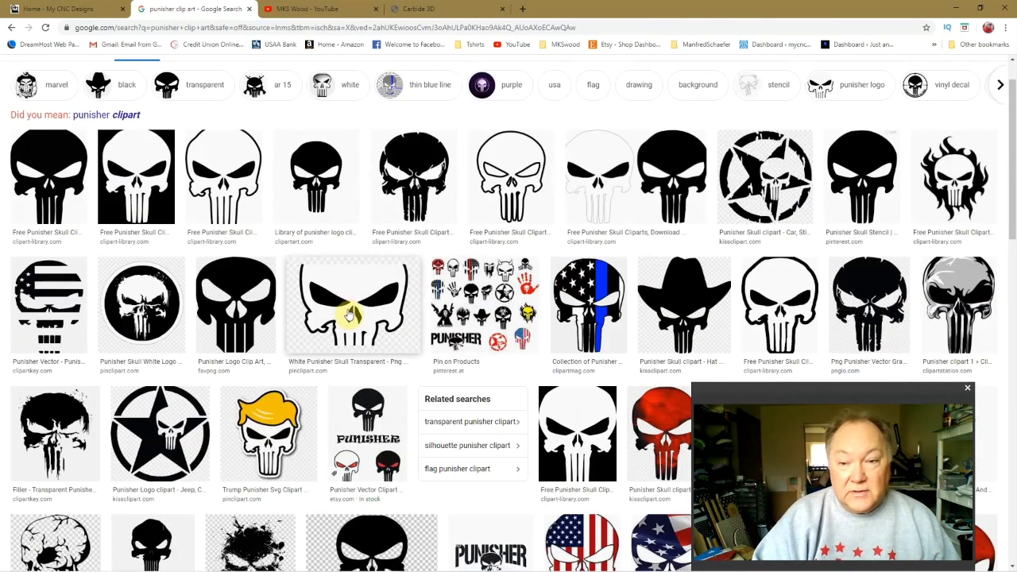
{"action": "left_click", "coordinate": [318, 184]}
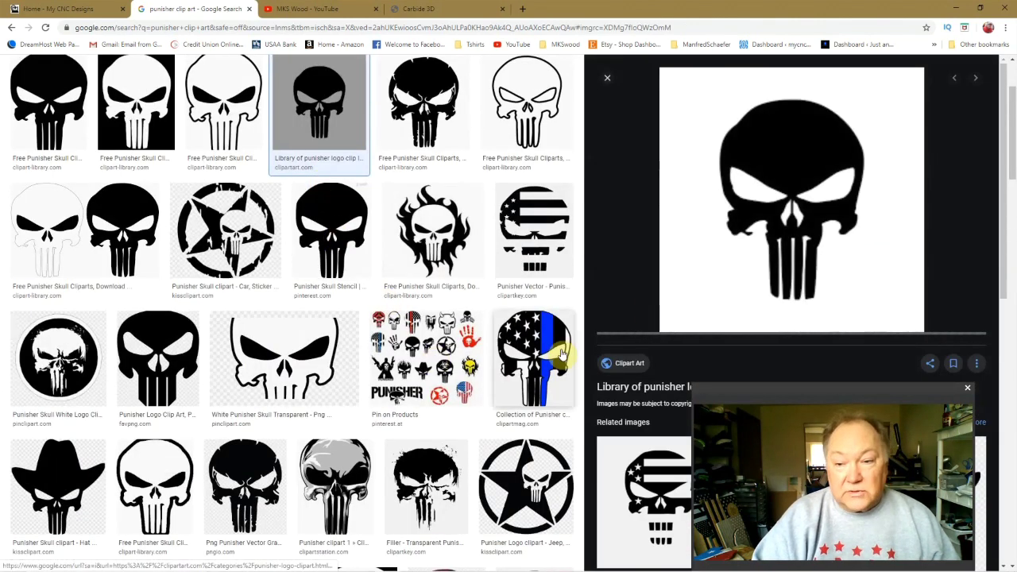
{"action": "right_click", "coordinate": [739, 206]}
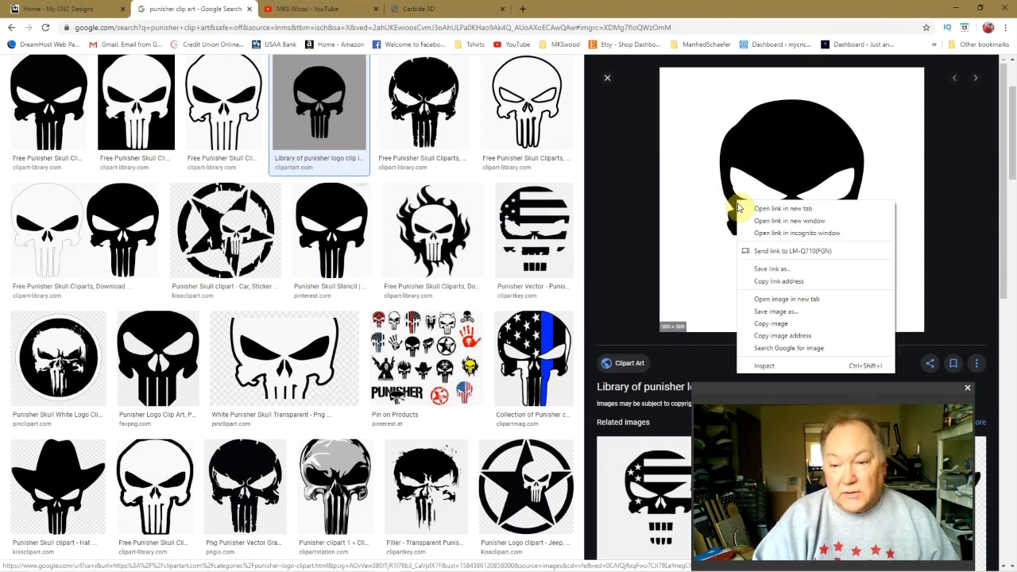
{"action": "left_click", "coordinate": [762, 311]}
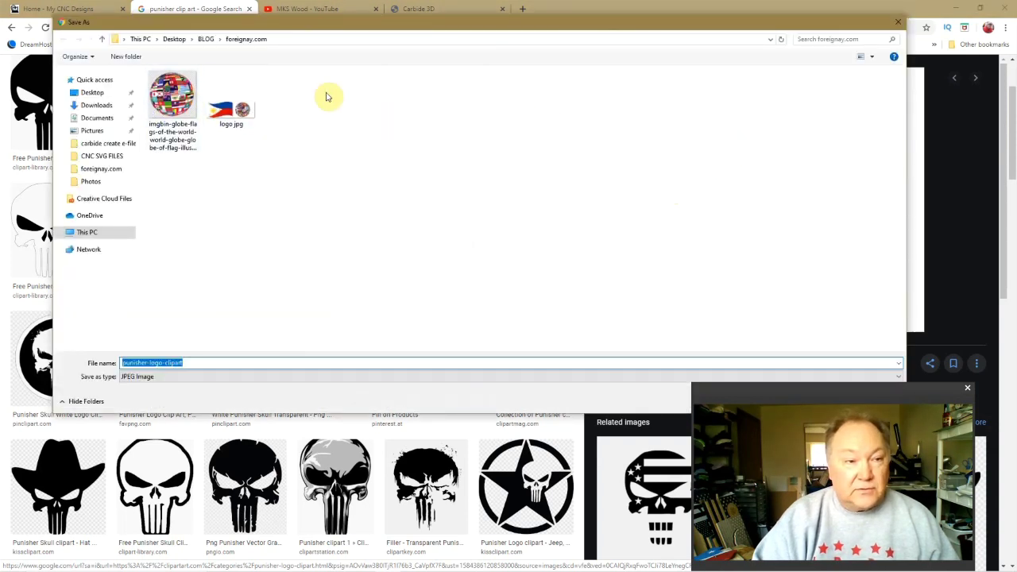
{"action": "left_click", "coordinate": [898, 22]}
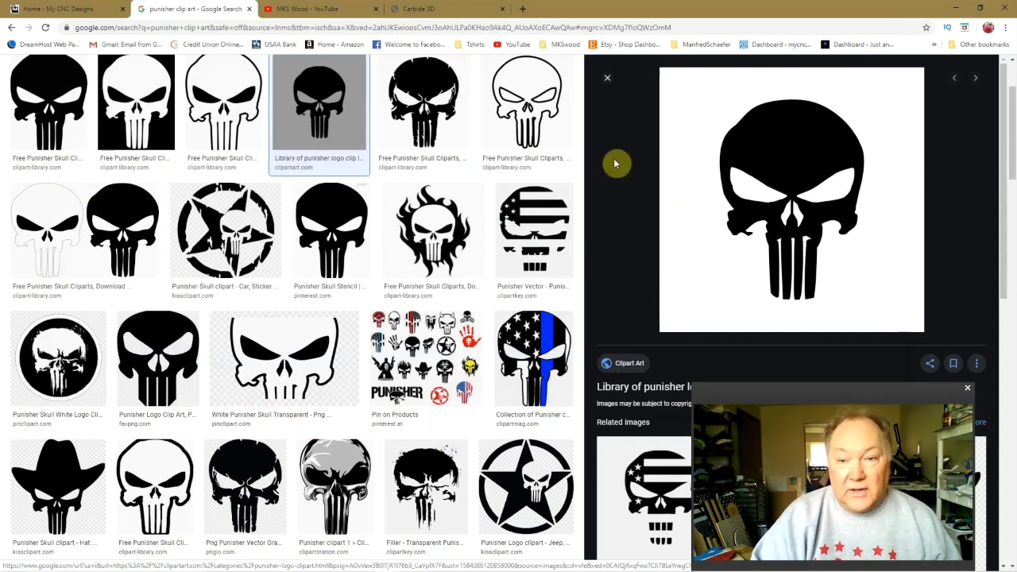
{"action": "left_click", "coordinate": [608, 78]}
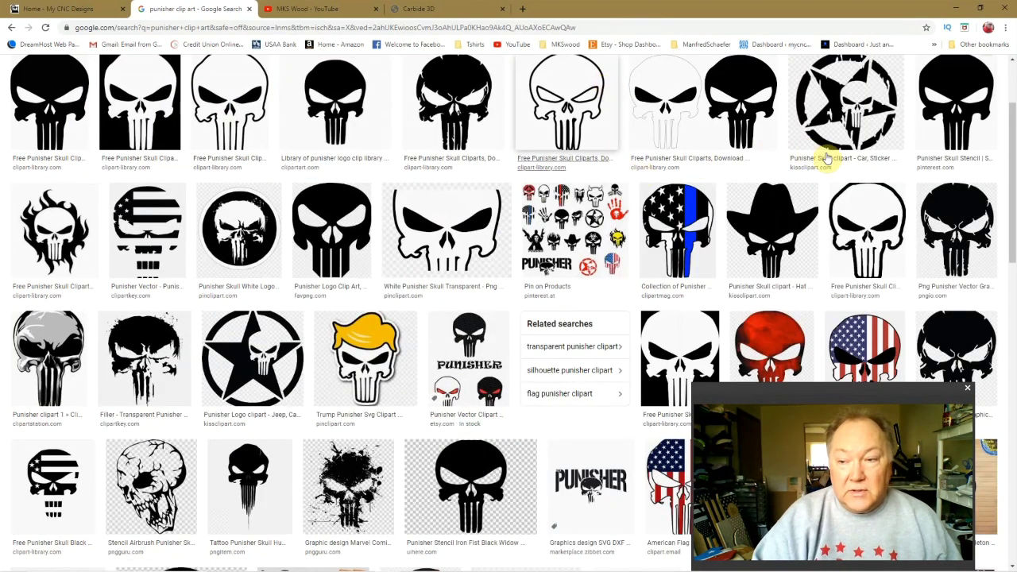
Step: Switch to Inkscape, import the "punisher" image from the Clip Art folder, and shift it up and left on the canvas
{"action": "left_click", "coordinate": [959, 10]}
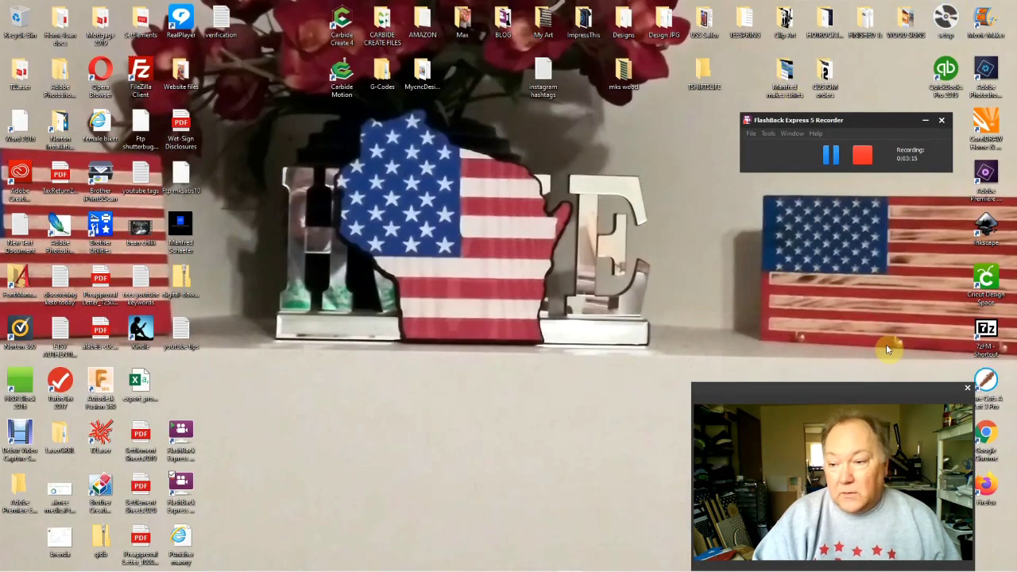
{"action": "left_click", "coordinate": [953, 248]}
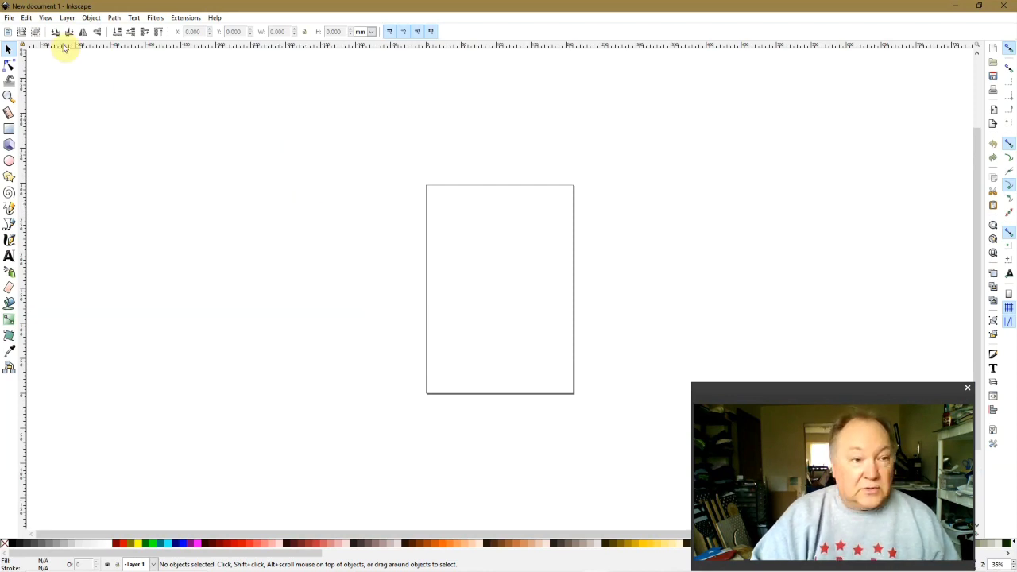
{"action": "left_click", "coordinate": [9, 18]}
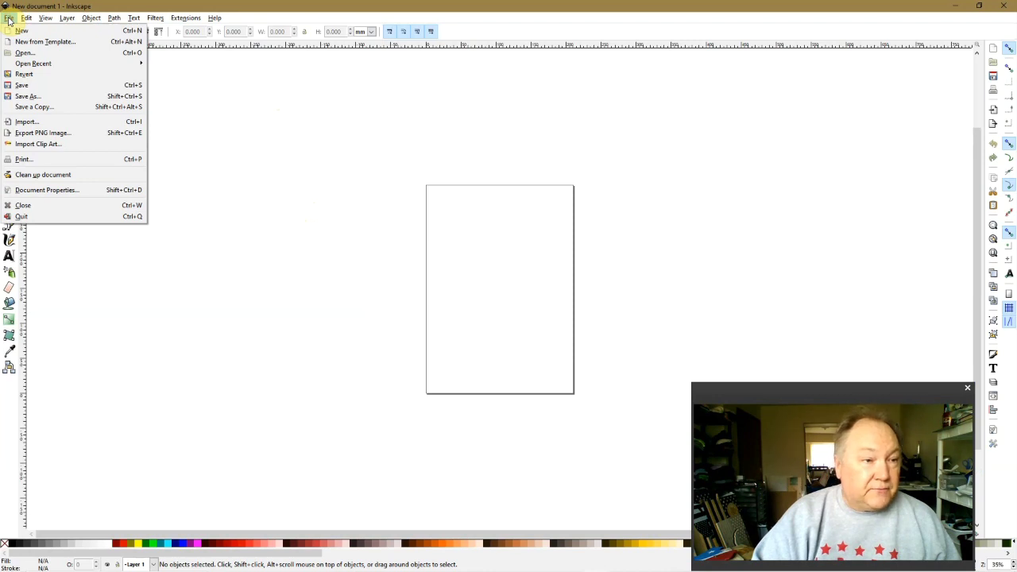
{"action": "left_click", "coordinate": [22, 122]}
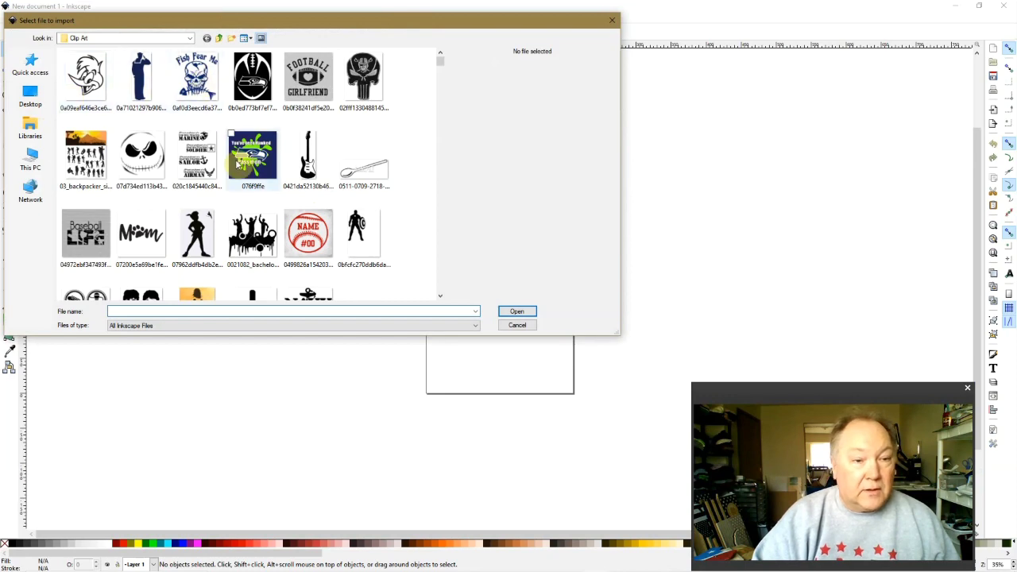
{"action": "scroll", "coordinate": [233, 158], "scroll_direction": "down", "scroll_amount": 3}
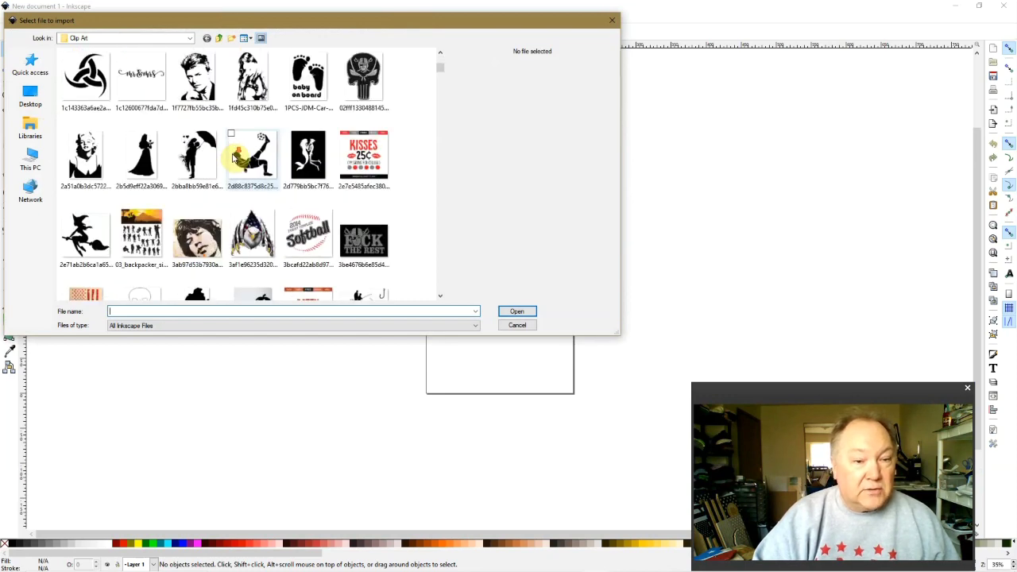
{"action": "scroll", "coordinate": [234, 158], "scroll_direction": "down", "scroll_amount": 3}
{"action": "scroll", "coordinate": [235, 158], "scroll_direction": "down", "scroll_amount": 10}
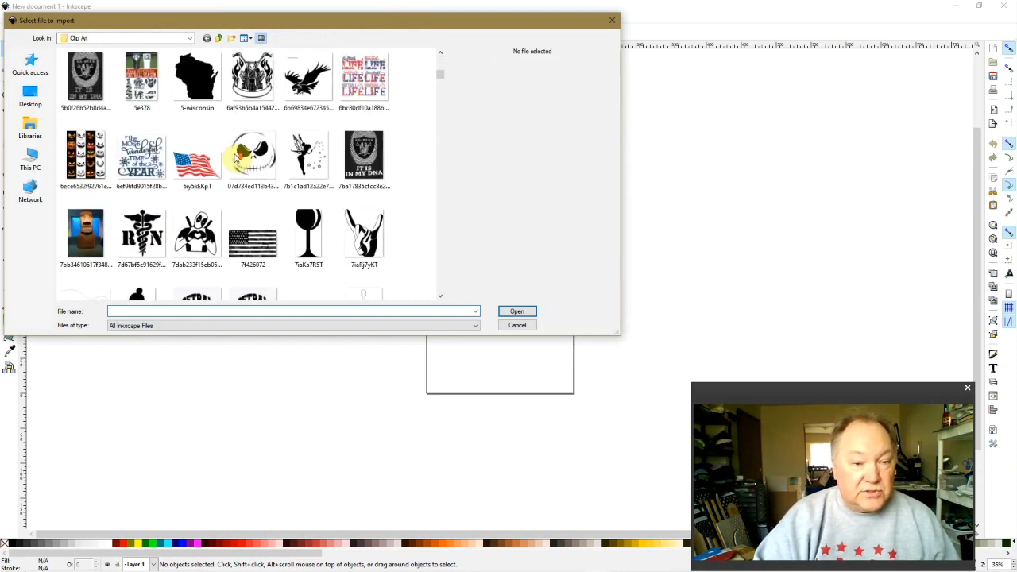
{"action": "scroll", "coordinate": [235, 158], "scroll_direction": "down", "scroll_amount": 10}
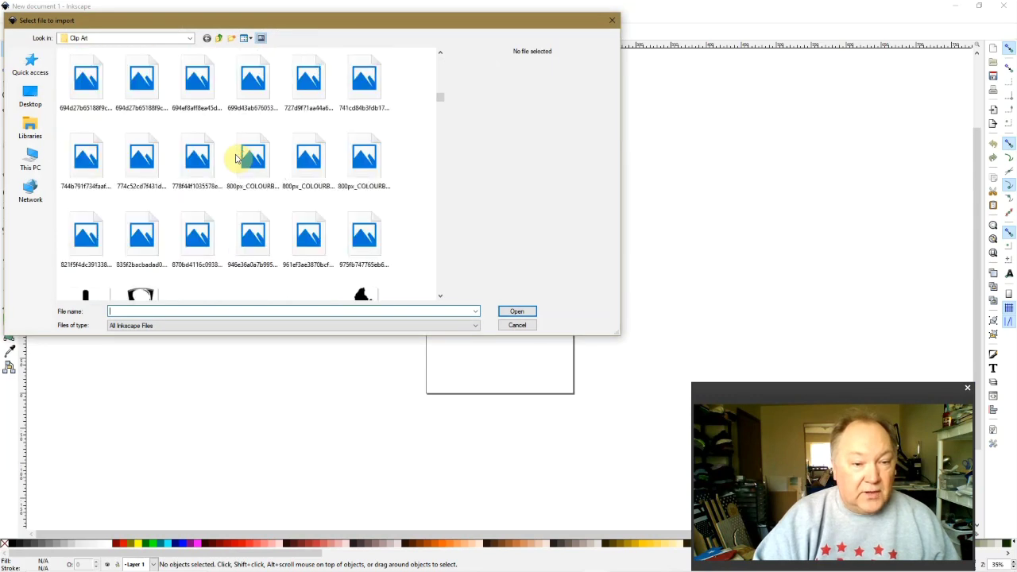
{"action": "scroll", "coordinate": [238, 159], "scroll_direction": "down", "scroll_amount": 15}
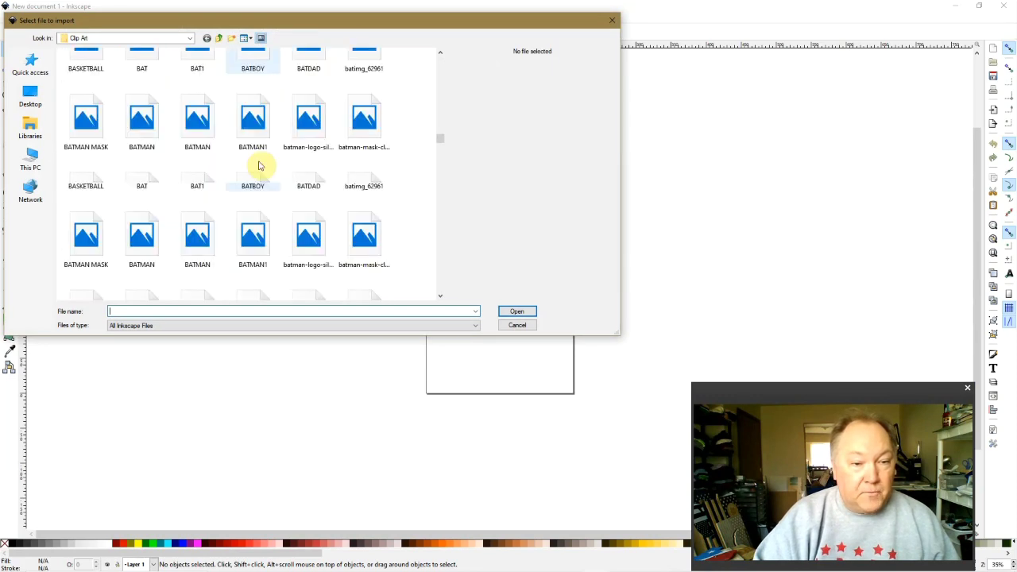
{"action": "scroll", "coordinate": [286, 204], "scroll_direction": "down", "scroll_amount": 15}
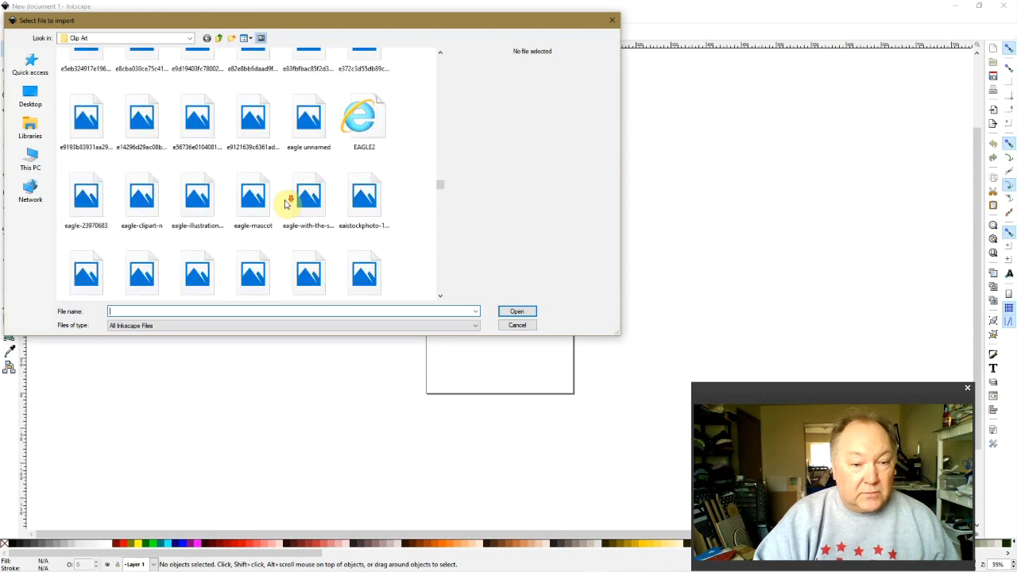
{"action": "scroll", "coordinate": [287, 203], "scroll_direction": "down", "scroll_amount": 12}
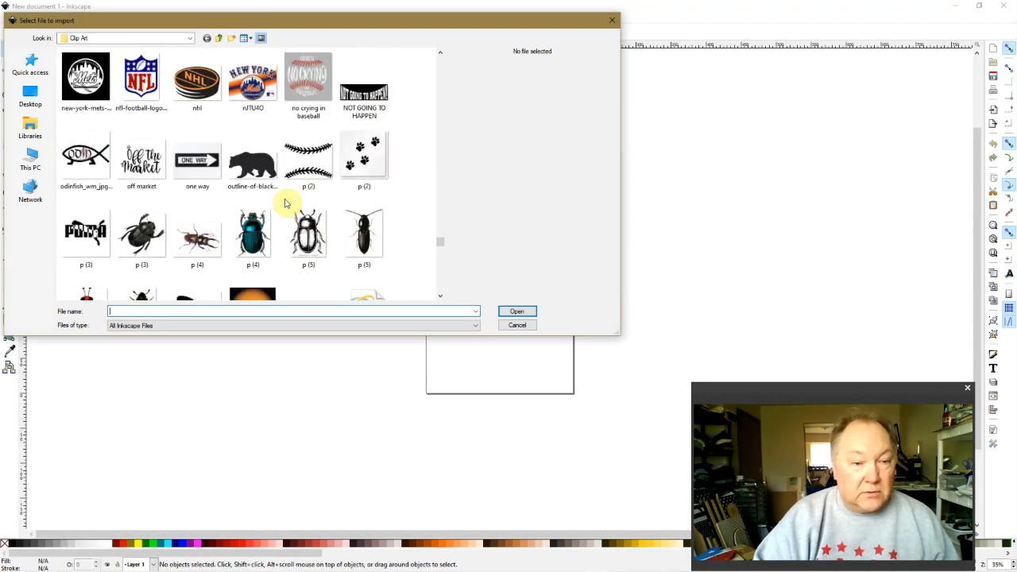
{"action": "scroll", "coordinate": [286, 204], "scroll_direction": "down", "scroll_amount": 12}
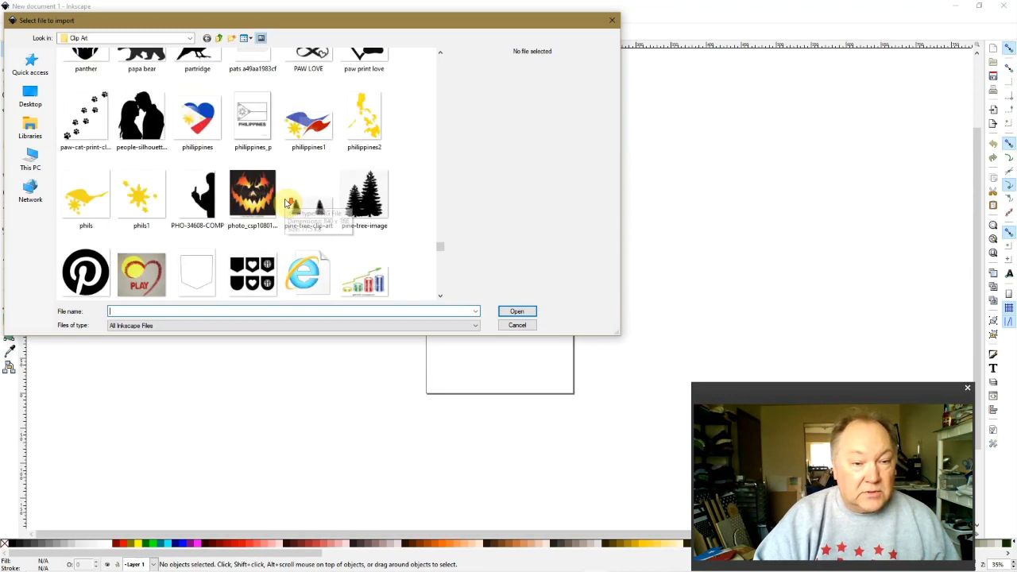
{"action": "scroll", "coordinate": [286, 204], "scroll_direction": "down", "scroll_amount": 12}
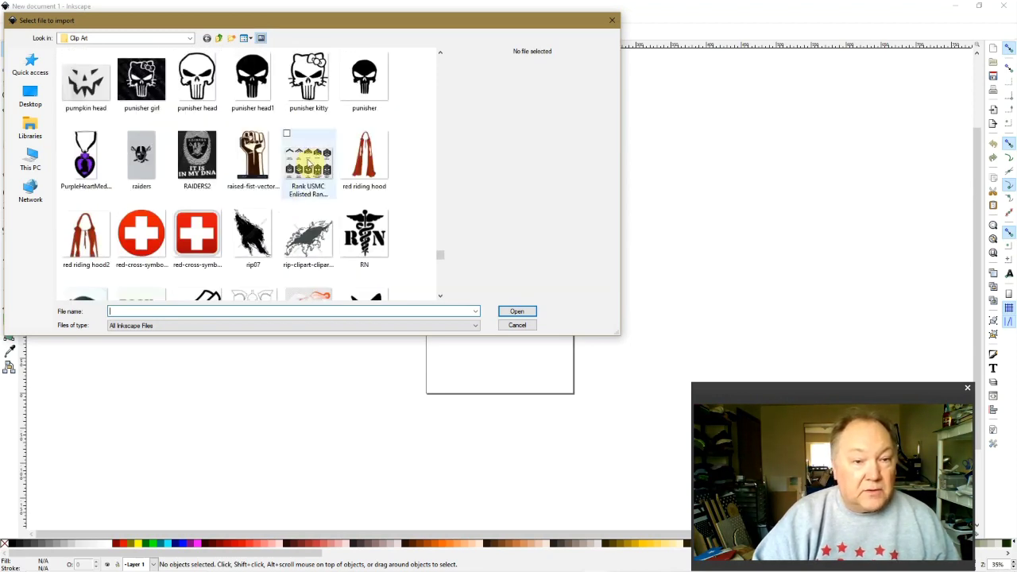
{"action": "left_click", "coordinate": [364, 75]}
{"action": "left_click", "coordinate": [517, 312]}
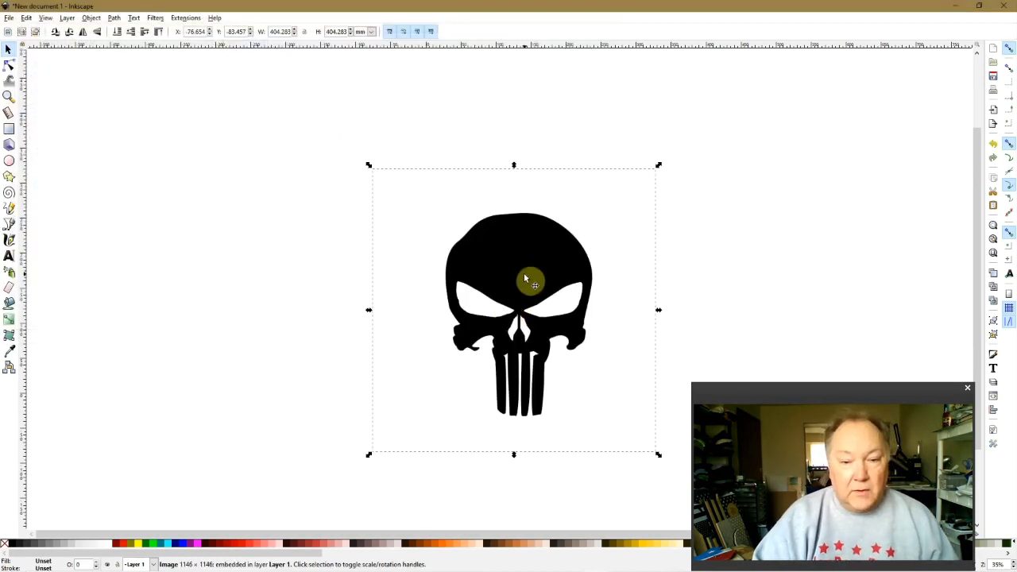
{"action": "left_click_drag", "start_coordinate": [525, 273], "coordinate": [484, 236]}
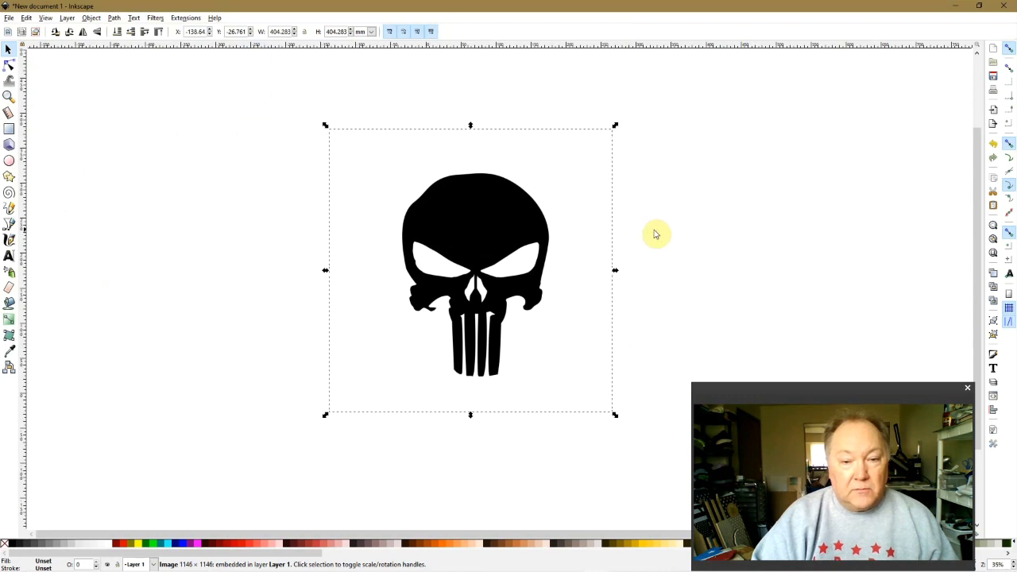
Step: Trace the skull image into a path with Trace Bitmap using edge detection, with the brightness cutoff threshold set to 0.550
{"action": "left_click", "coordinate": [116, 18]}
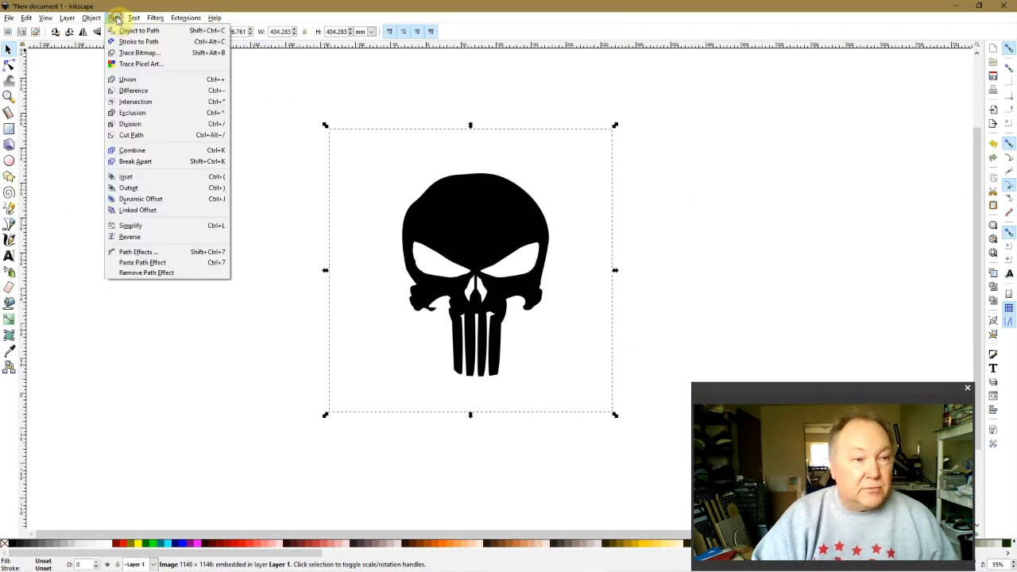
{"action": "left_click", "coordinate": [127, 53]}
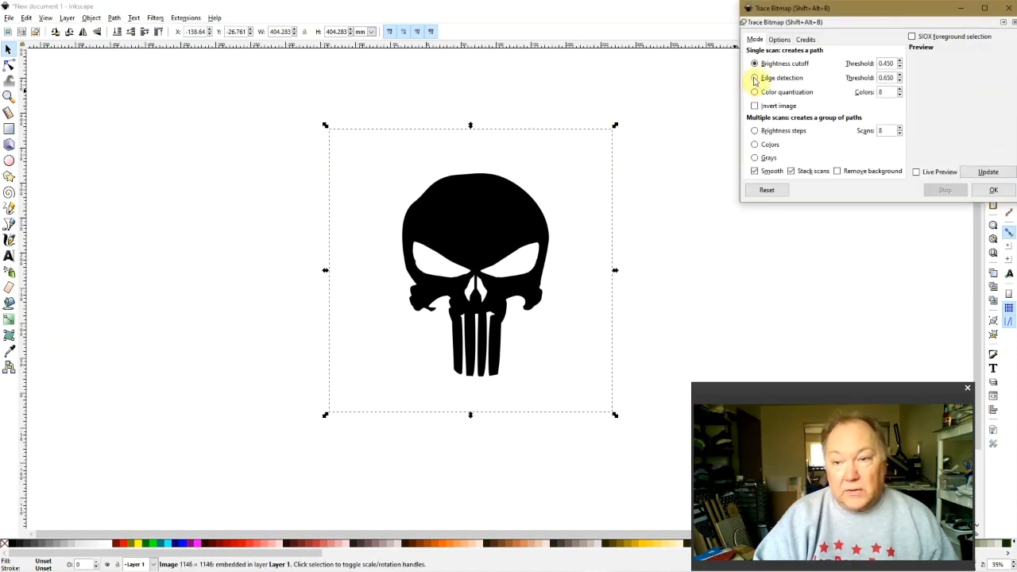
{"action": "left_click", "coordinate": [755, 78]}
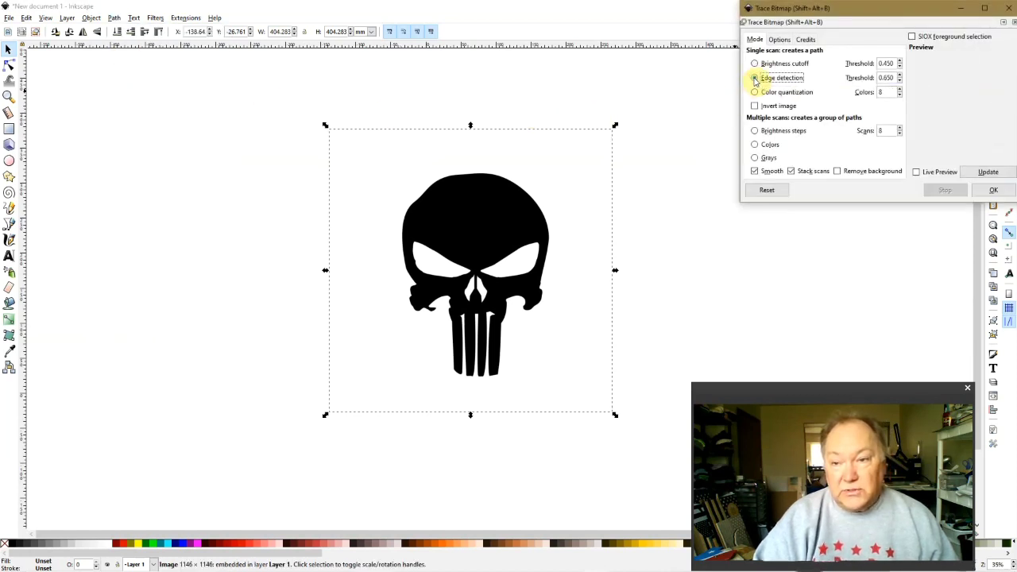
{"action": "left_click", "coordinate": [839, 172]}
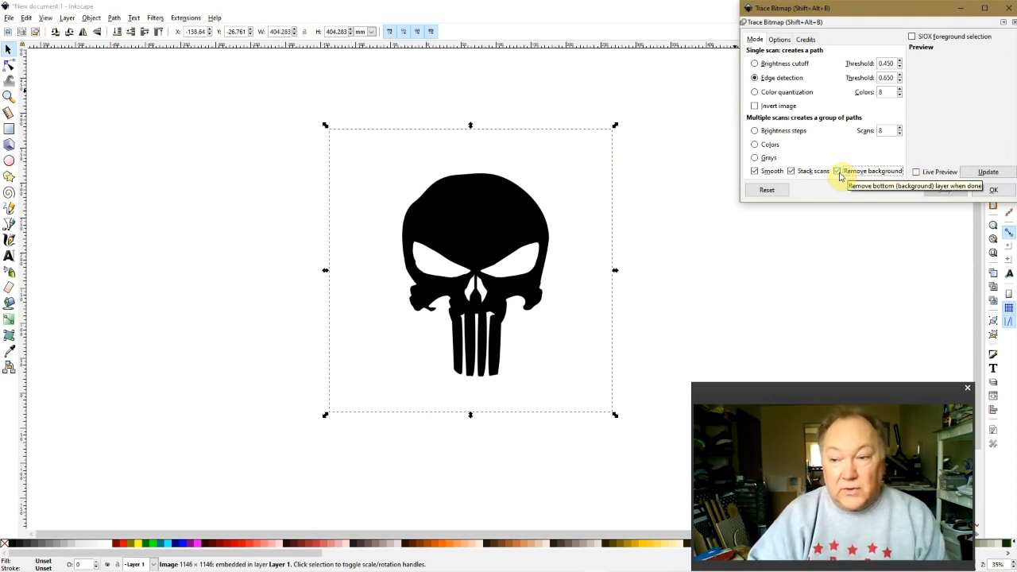
{"action": "left_click", "coordinate": [837, 172]}
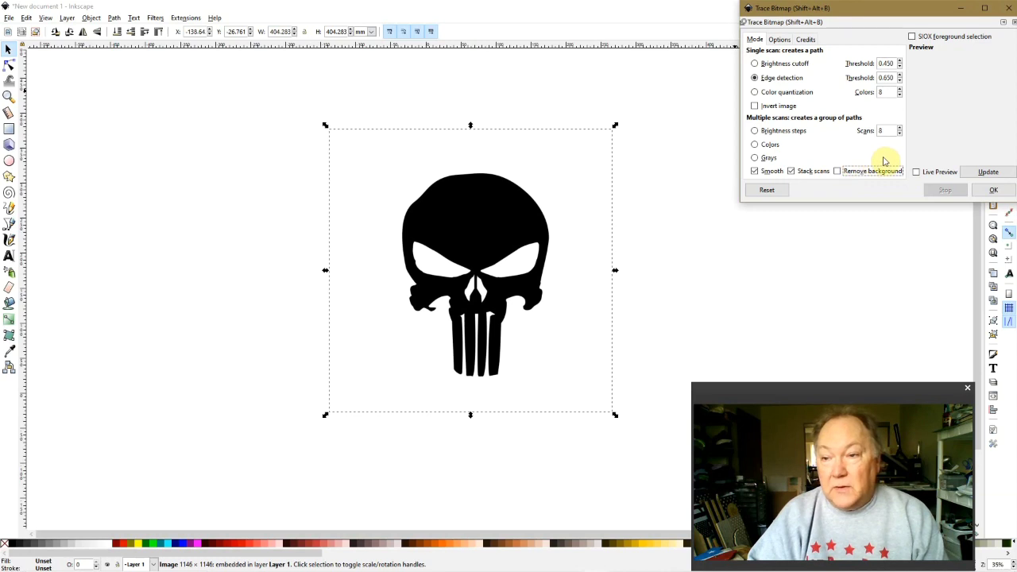
{"action": "left_click", "coordinate": [901, 62]}
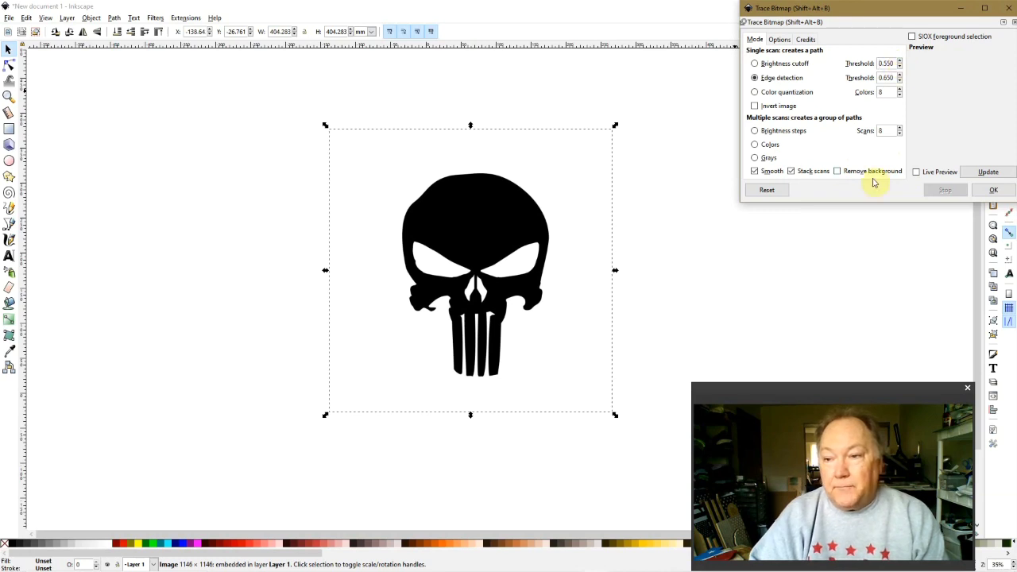
{"action": "left_click", "coordinate": [987, 174]}
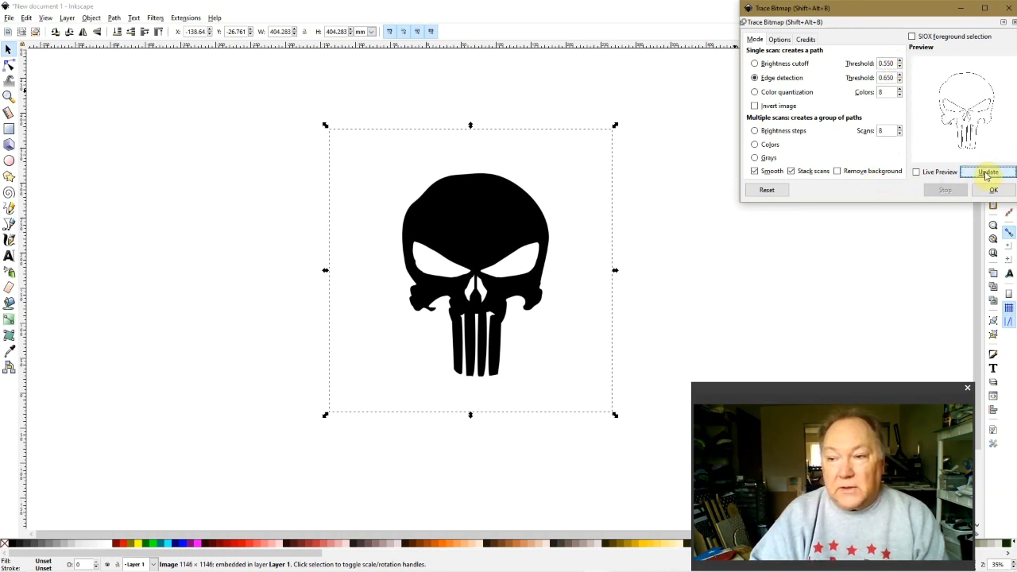
{"action": "left_click", "coordinate": [993, 191]}
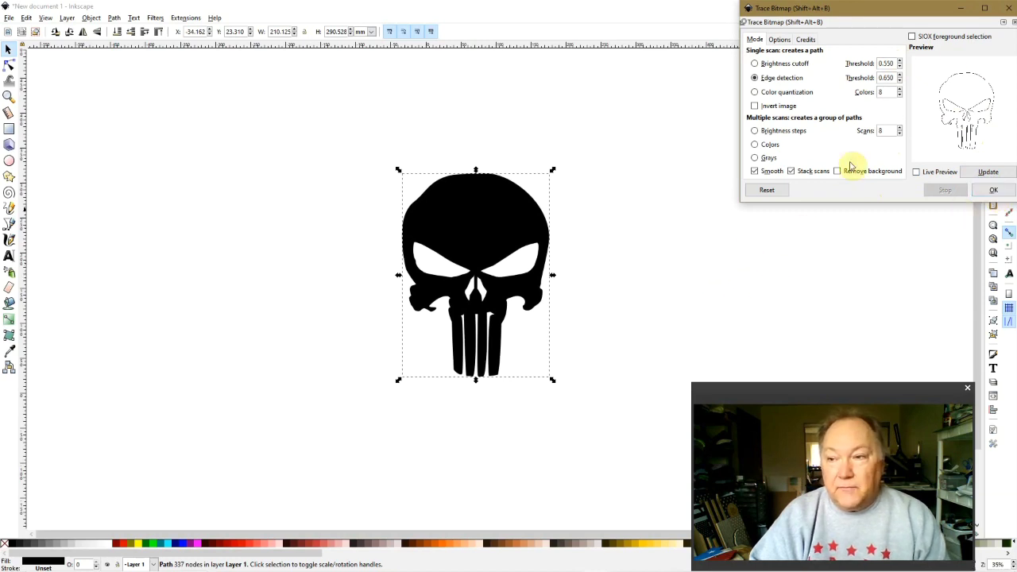
{"action": "left_click", "coordinate": [1008, 9]}
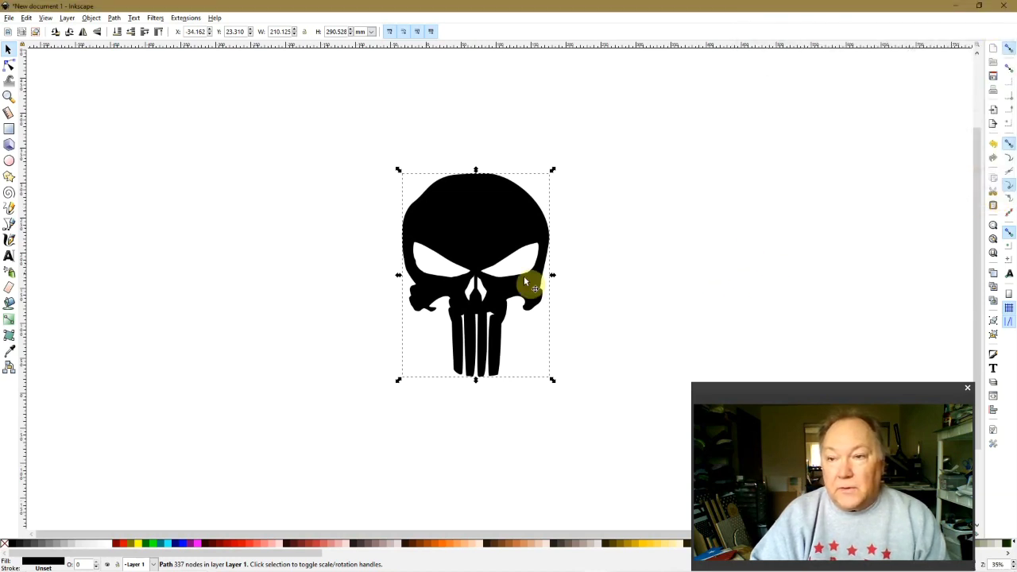
Step: Move the original skull bitmap off the traced outline, delete the bitmap, and select the outline path
{"action": "left_click_drag", "start_coordinate": [476, 231], "coordinate": [269, 219]}
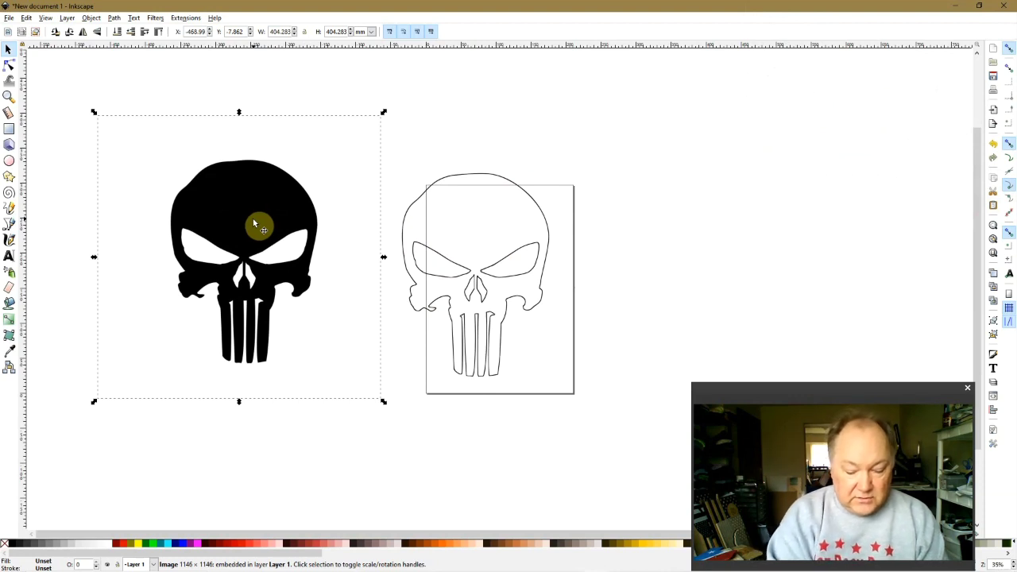
{"action": "key", "text": "Delete"}
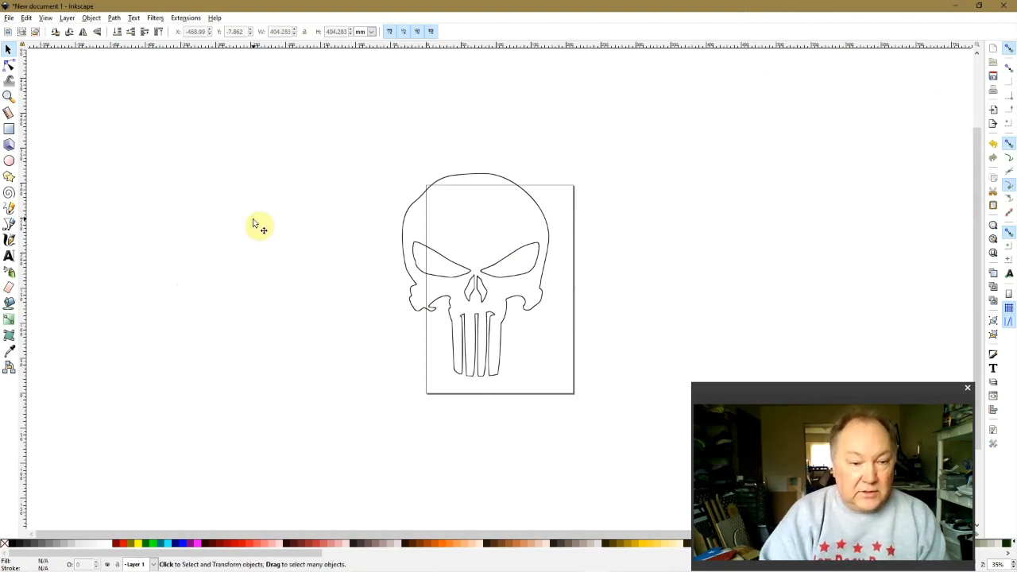
{"action": "left_click", "coordinate": [403, 217]}
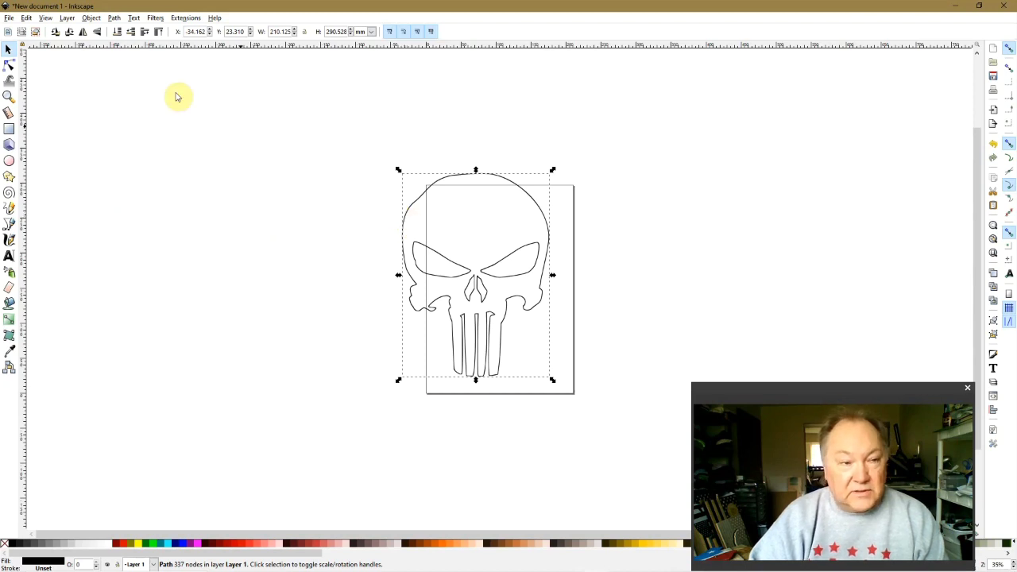
Step: Save the drawing as a Plain SVG named "bad punisher" in the CNC SVG FILES folder
{"action": "left_click", "coordinate": [11, 18]}
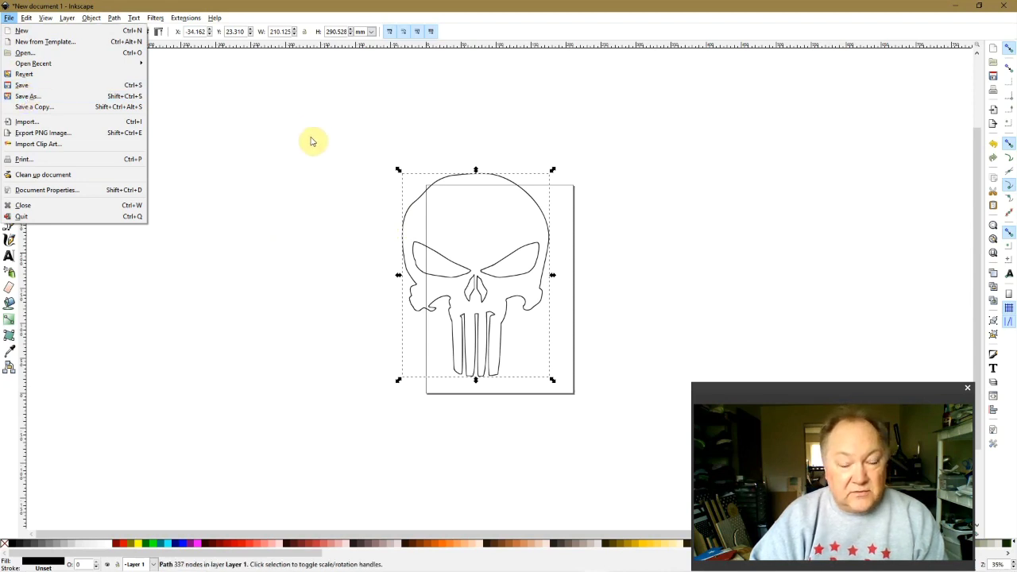
{"action": "left_click", "coordinate": [45, 96]}
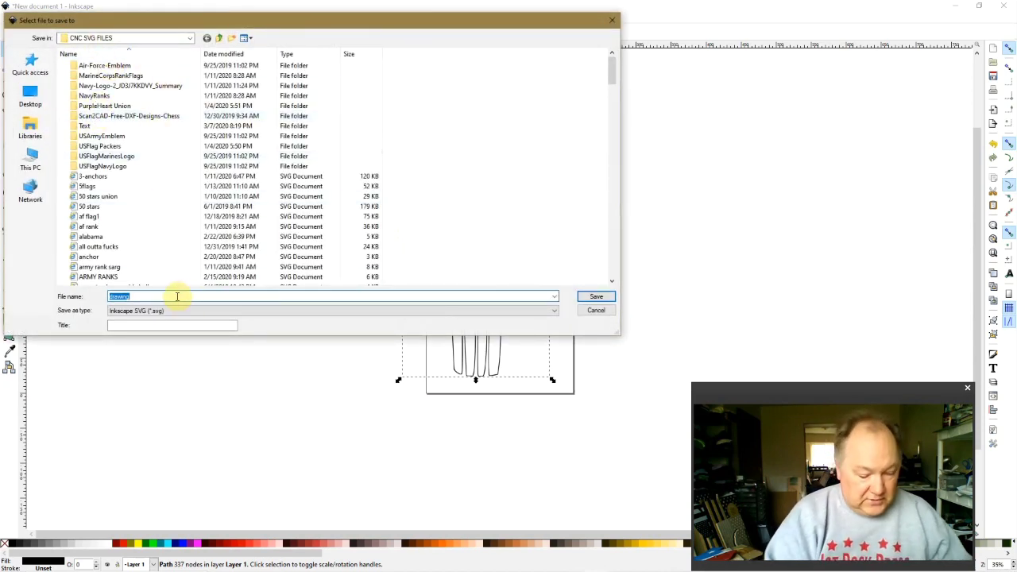
{"action": "type", "text": "bad punisher"}
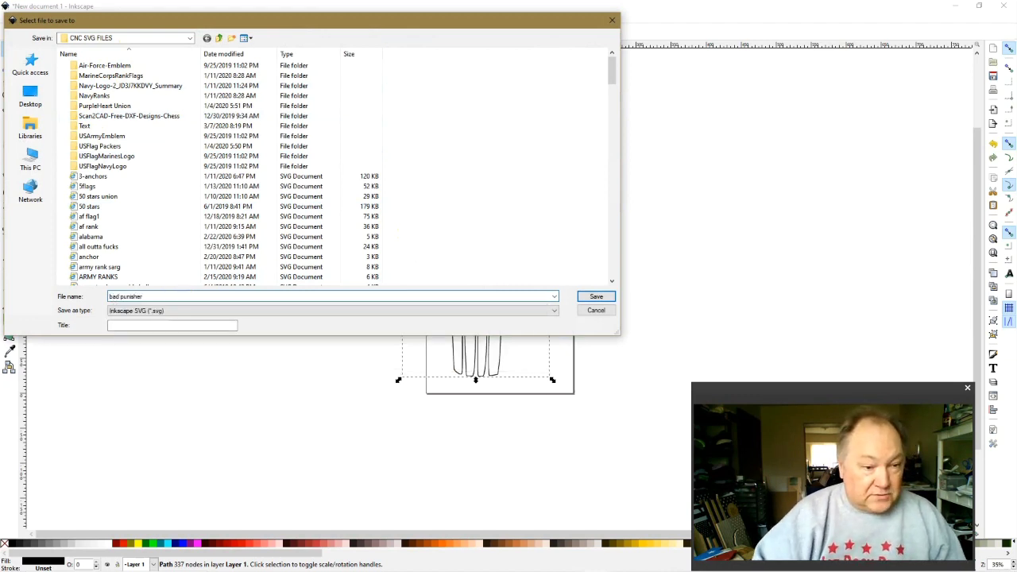
{"action": "left_click", "coordinate": [132, 313]}
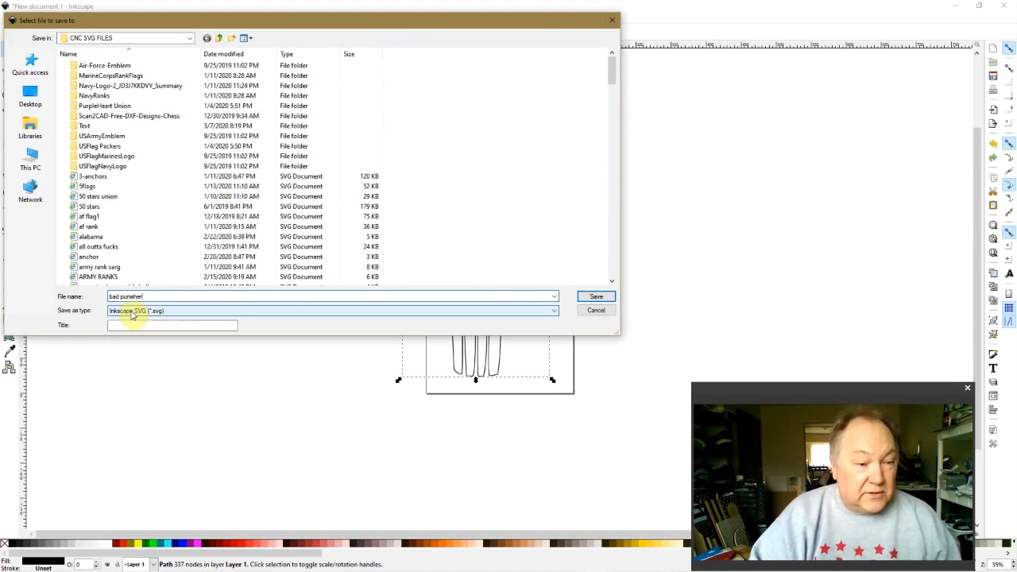
{"action": "left_click", "coordinate": [132, 313]}
{"action": "left_click", "coordinate": [132, 325]}
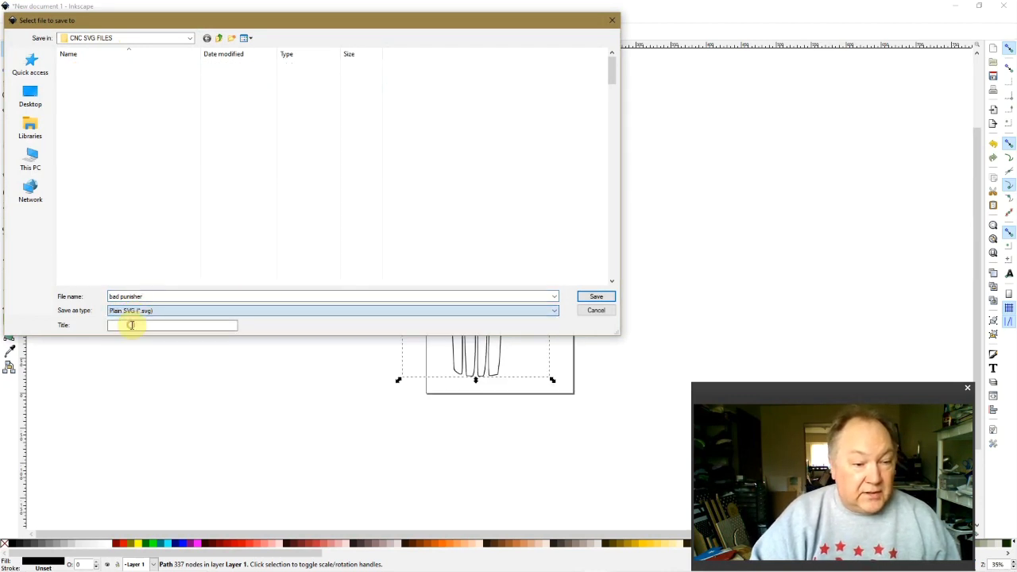
{"action": "left_click", "coordinate": [593, 297]}
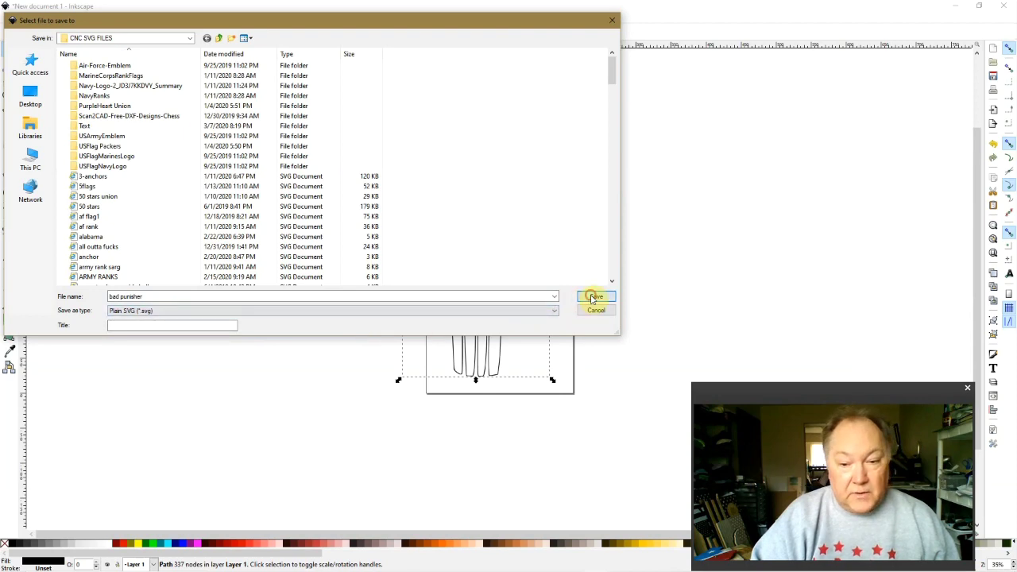
Step: Minimize Inkscape and launch Carbide Create from the desktop
{"action": "left_click", "coordinate": [957, 6]}
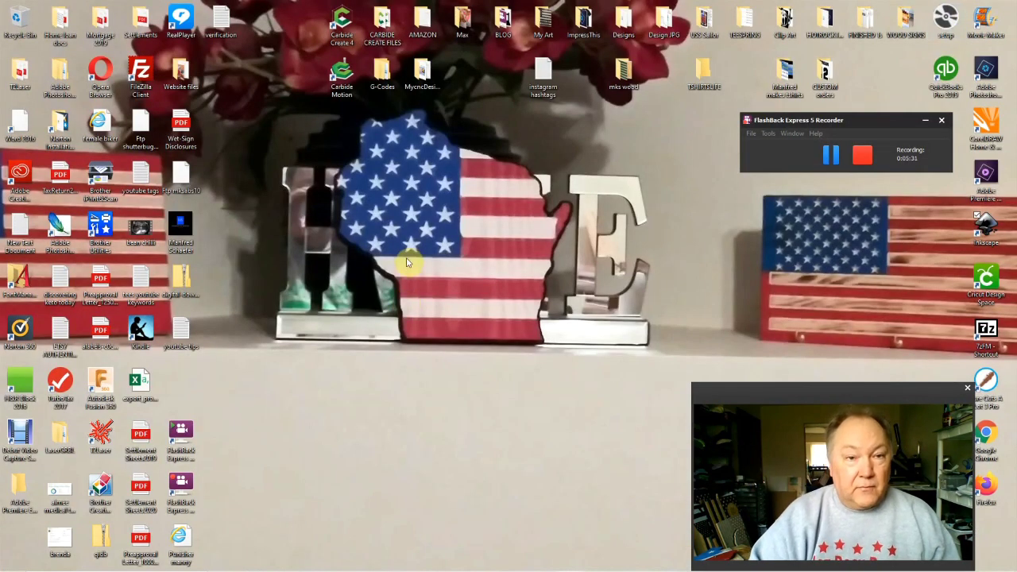
{"action": "double_click", "coordinate": [347, 24]}
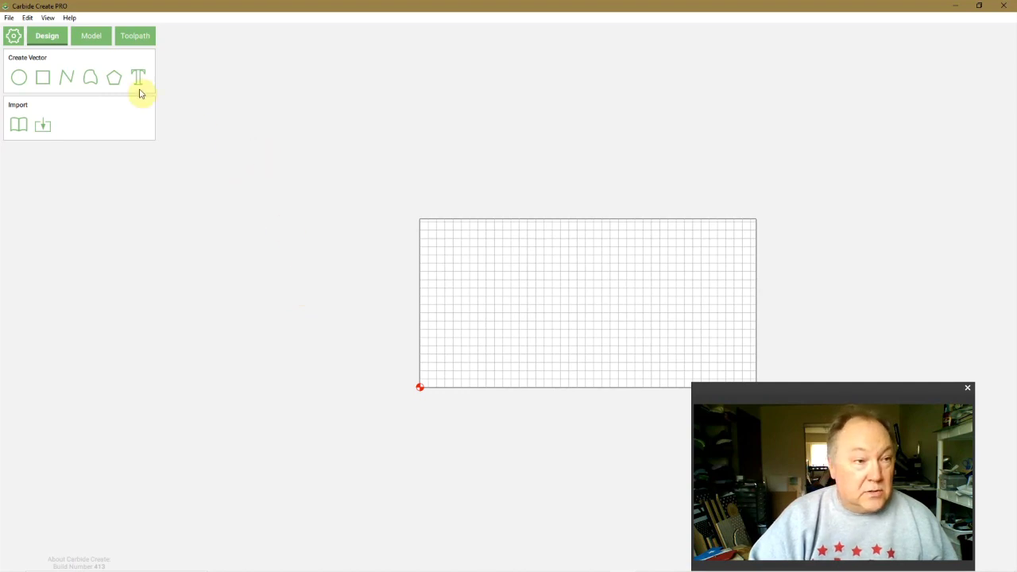
{"action": "left_click", "coordinate": [10, 19]}
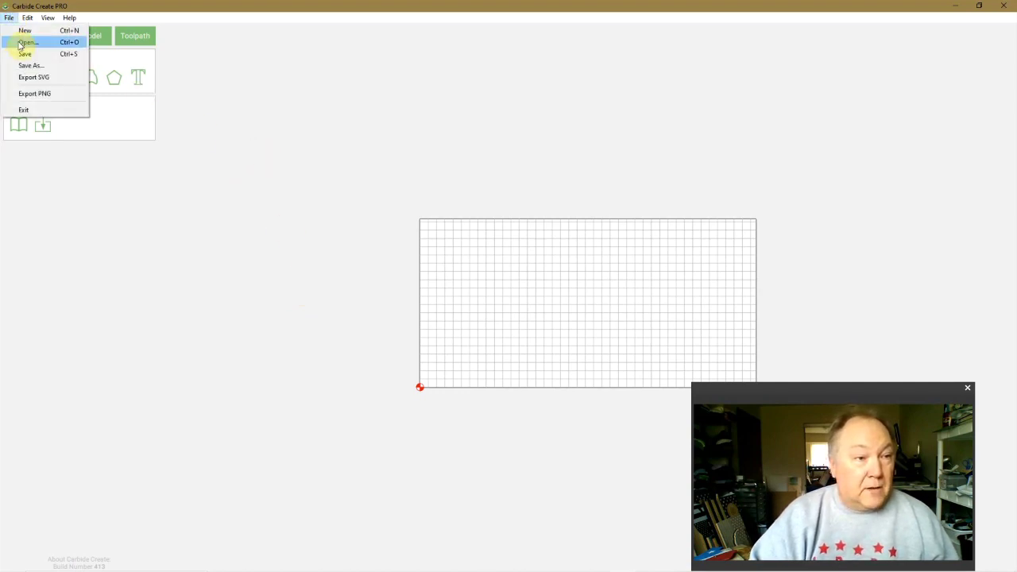
{"action": "left_click", "coordinate": [273, 46]}
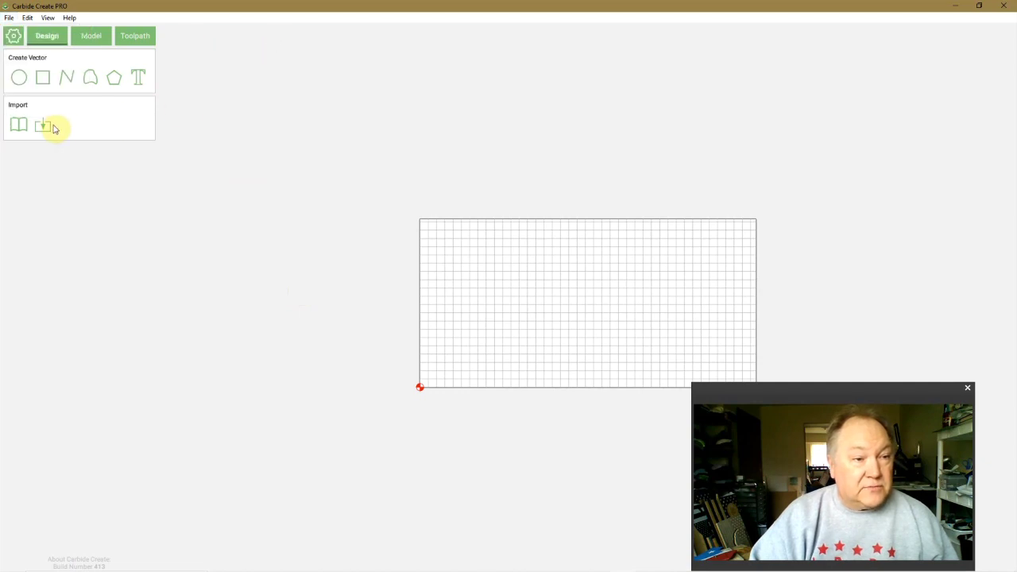
Step: Import the "bad punisher" file from the CNC SVG FILES folder into the design
{"action": "left_click", "coordinate": [44, 126]}
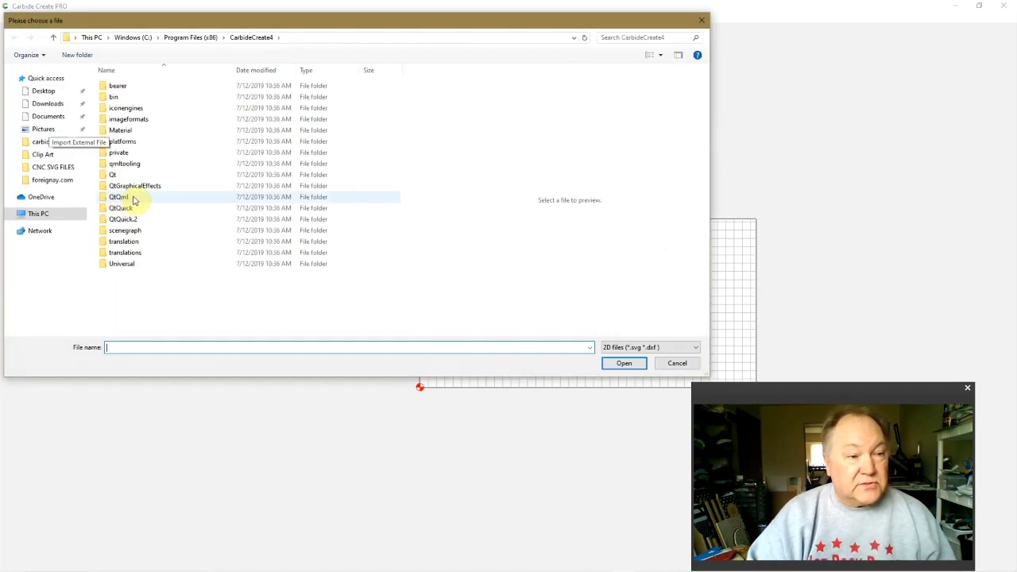
{"action": "left_click", "coordinate": [52, 167]}
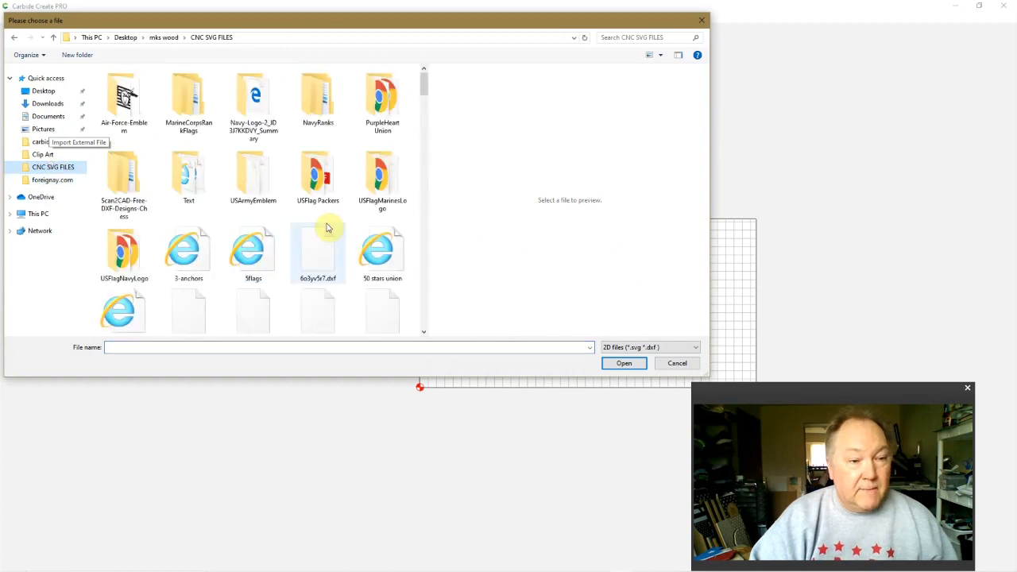
{"action": "scroll", "coordinate": [326, 226], "scroll_direction": "down", "scroll_amount": 5}
{"action": "scroll", "coordinate": [330, 222], "scroll_direction": "down", "scroll_amount": 5}
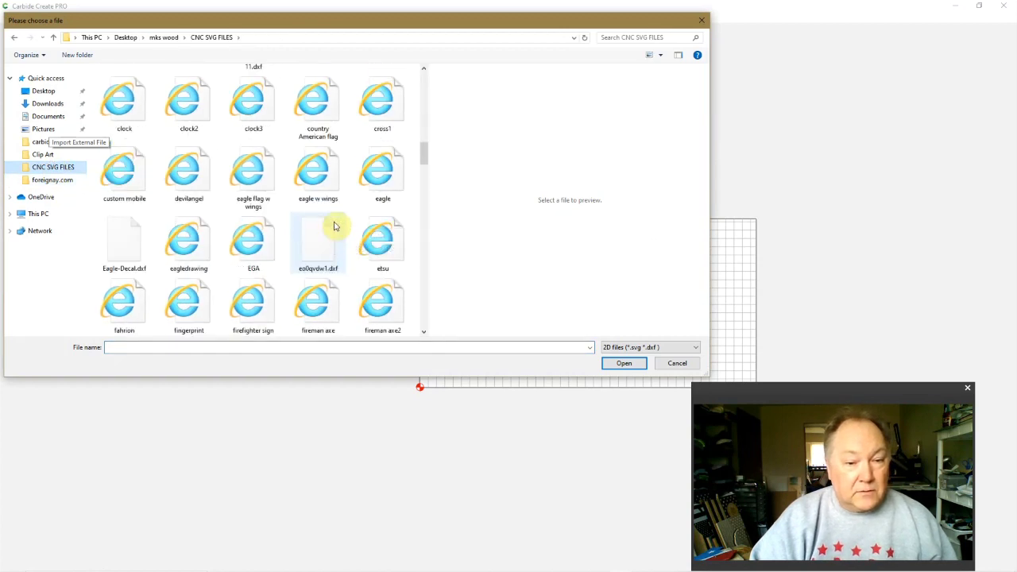
{"action": "scroll", "coordinate": [329, 227], "scroll_direction": "up", "scroll_amount": 5}
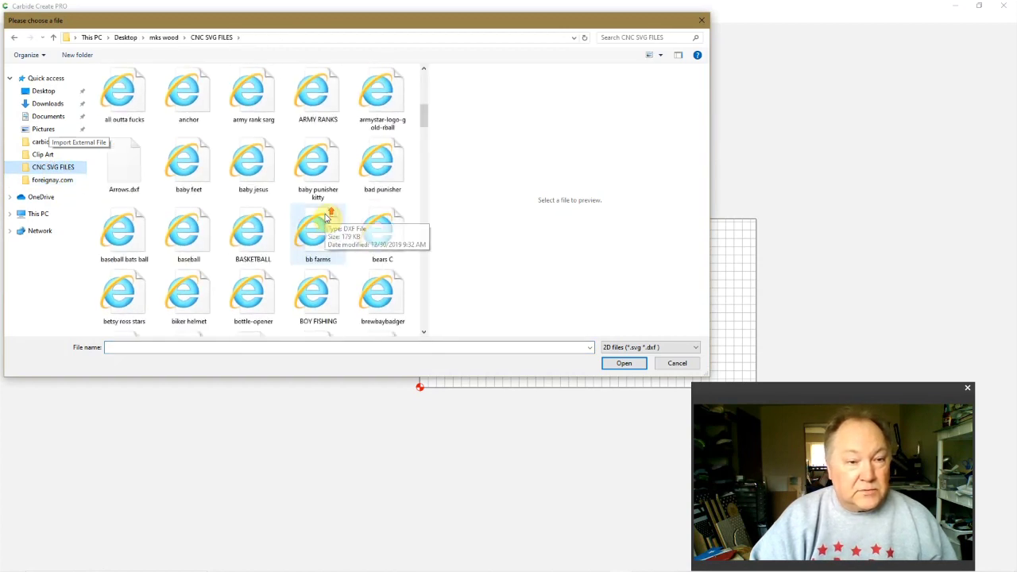
{"action": "left_click", "coordinate": [380, 165]}
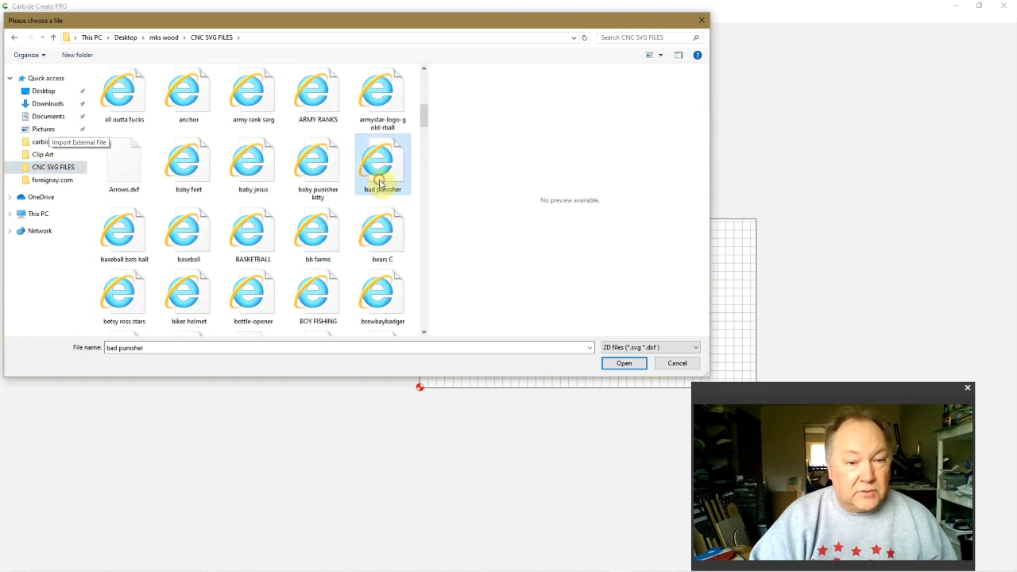
{"action": "left_click", "coordinate": [622, 364]}
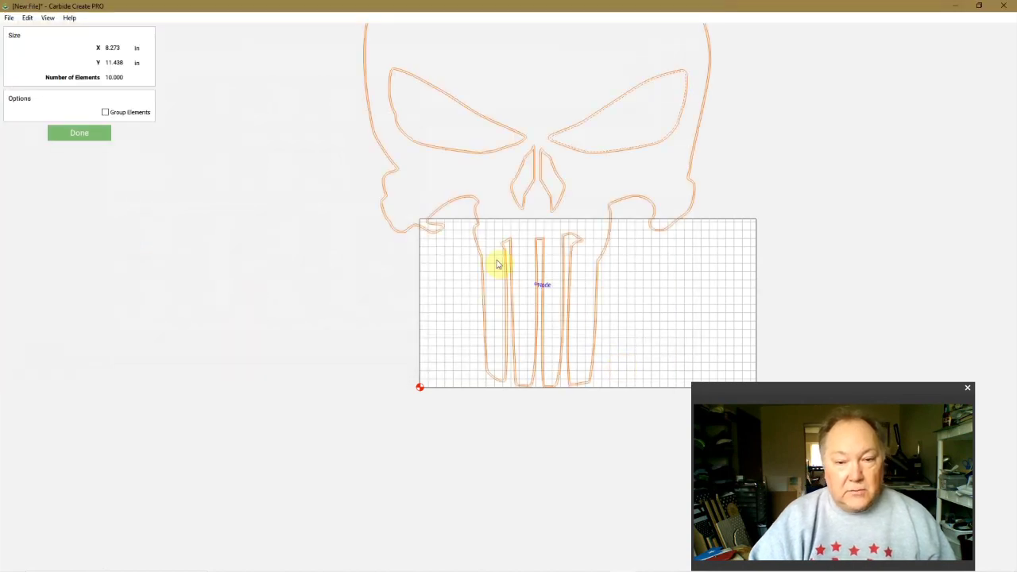
Step: Move the imported skull down and to the left over the stock grid, group its elements, and finish the import
{"action": "left_click_drag", "start_coordinate": [445, 272], "coordinate": [404, 328]}
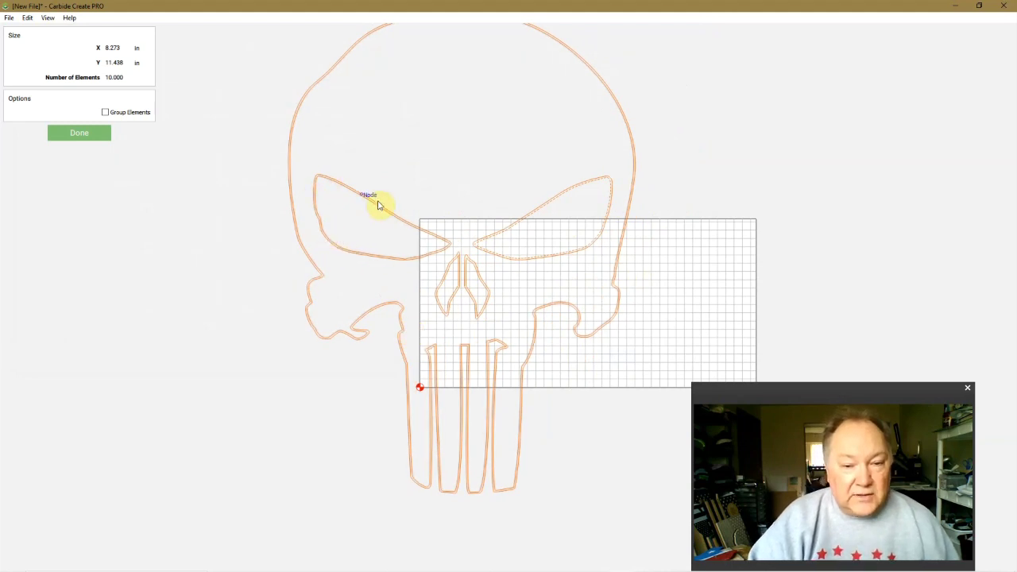
{"action": "scroll", "coordinate": [634, 226], "scroll_direction": "up", "scroll_amount": 5}
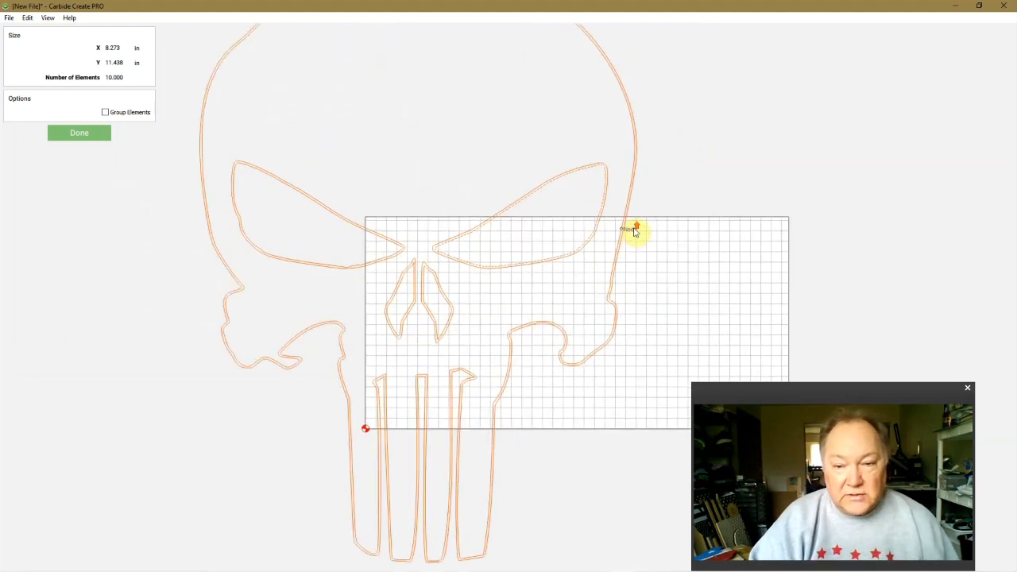
{"action": "scroll", "coordinate": [633, 227], "scroll_direction": "up", "scroll_amount": 1}
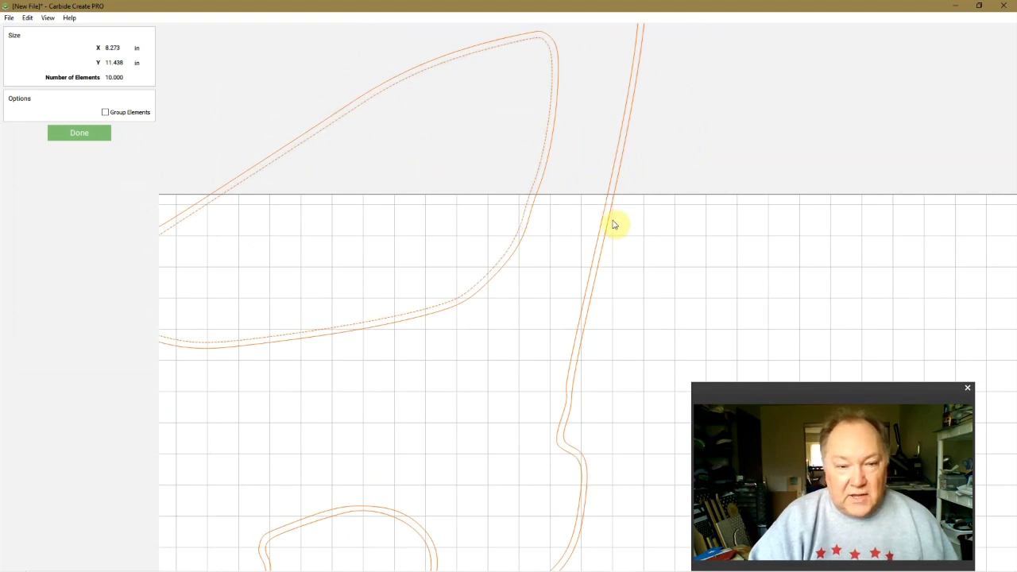
{"action": "scroll", "coordinate": [616, 225], "scroll_direction": "down", "scroll_amount": 2}
{"action": "scroll", "coordinate": [619, 227], "scroll_direction": "down", "scroll_amount": 4}
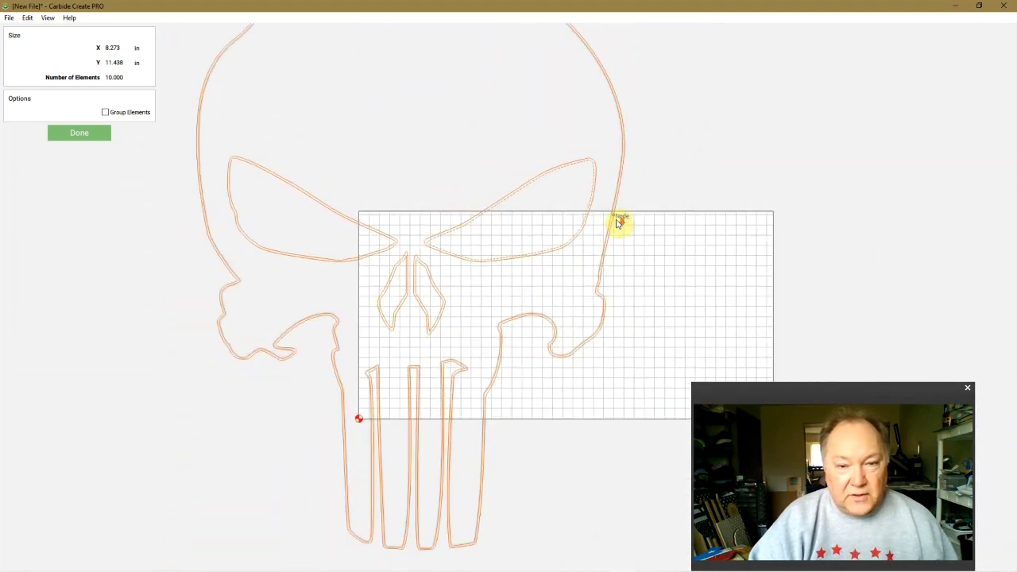
{"action": "scroll", "coordinate": [361, 260], "scroll_direction": "down", "scroll_amount": 1}
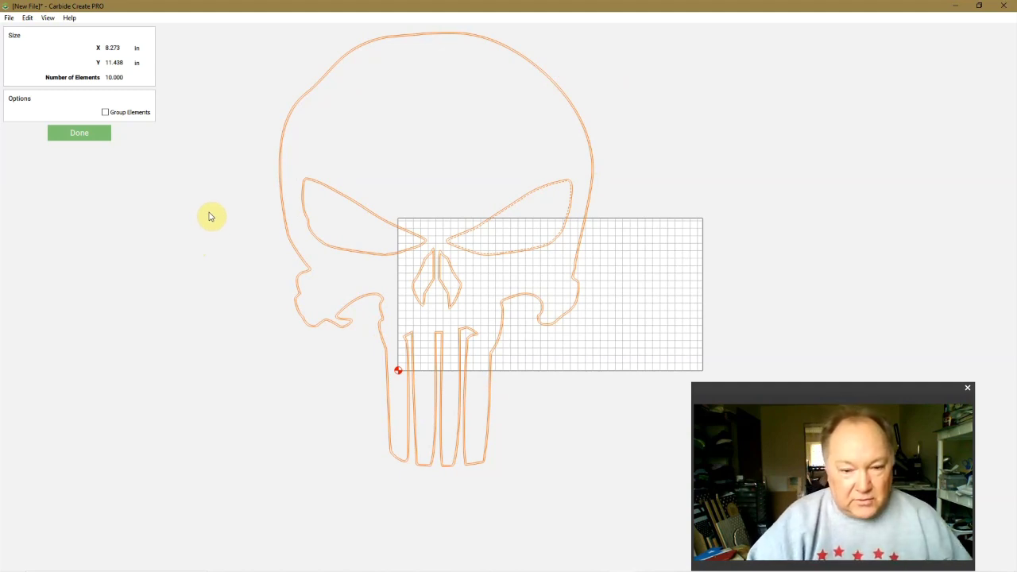
{"action": "left_click", "coordinate": [103, 112]}
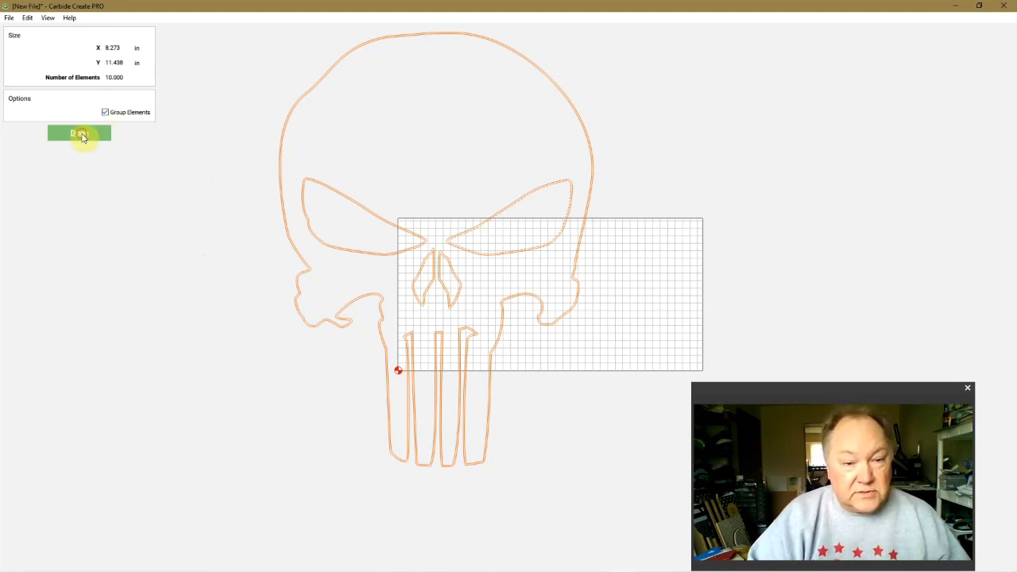
{"action": "left_click", "coordinate": [79, 134]}
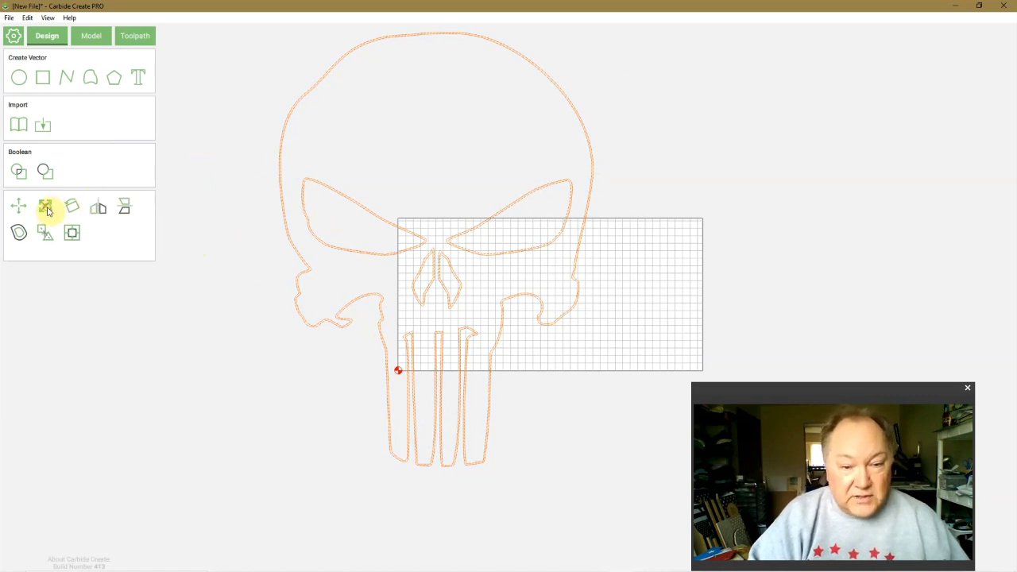
Step: Scale the grouped skull down proportionally to about 2.133 by 2.949 in and position it inside the stock grid
{"action": "left_click", "coordinate": [45, 208]}
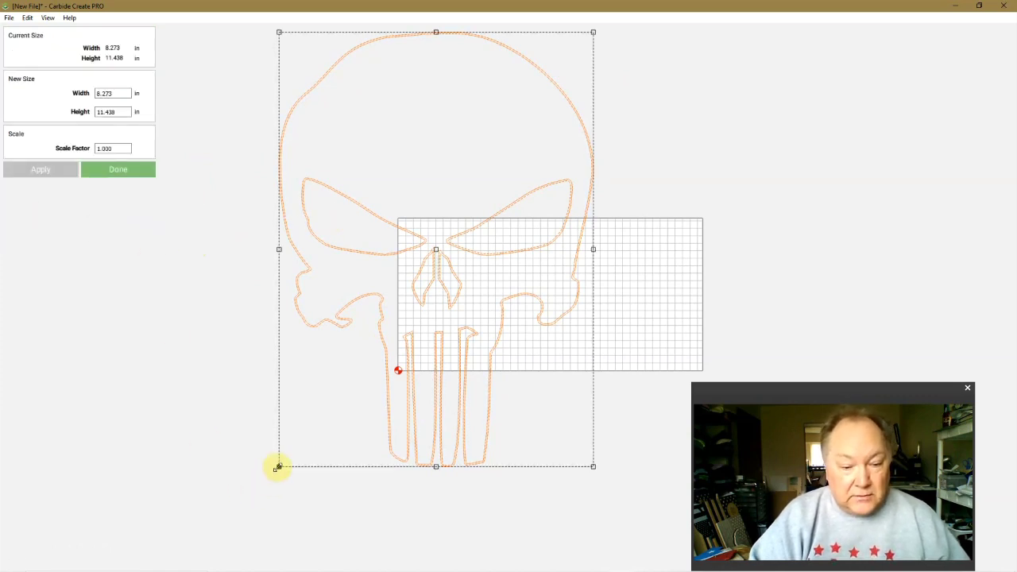
{"action": "left_click_drag", "start_coordinate": [278, 467], "coordinate": [461, 211]}
{"action": "left_click_drag", "start_coordinate": [517, 154], "coordinate": [468, 342]}
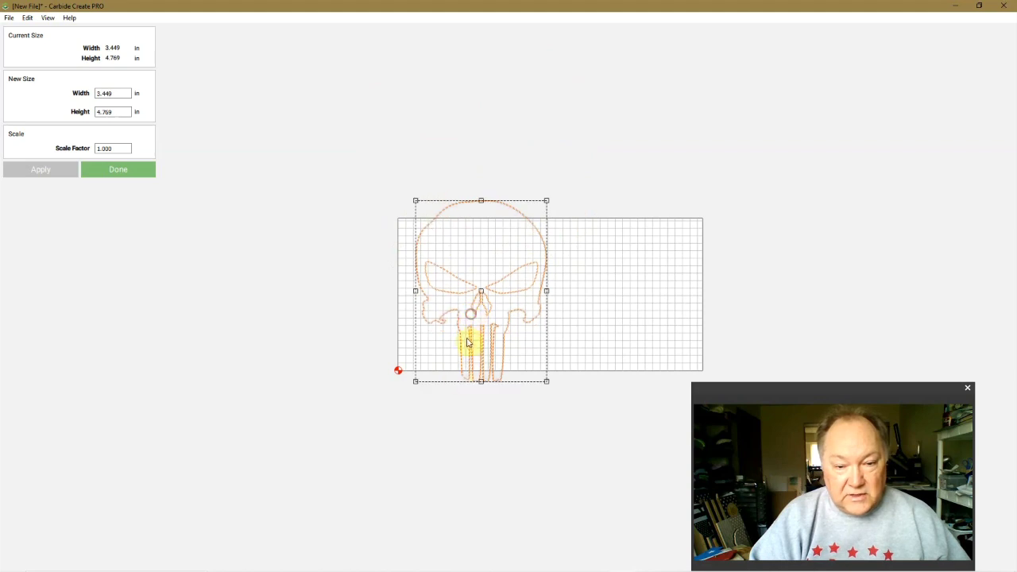
{"action": "left_click_drag", "start_coordinate": [417, 385], "coordinate": [459, 323]}
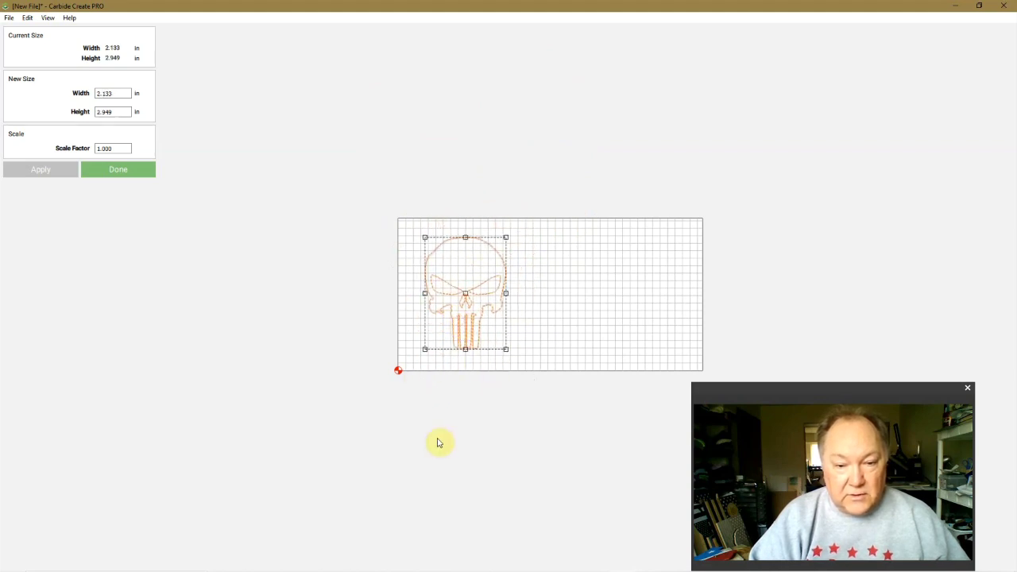
{"action": "left_click", "coordinate": [425, 434]}
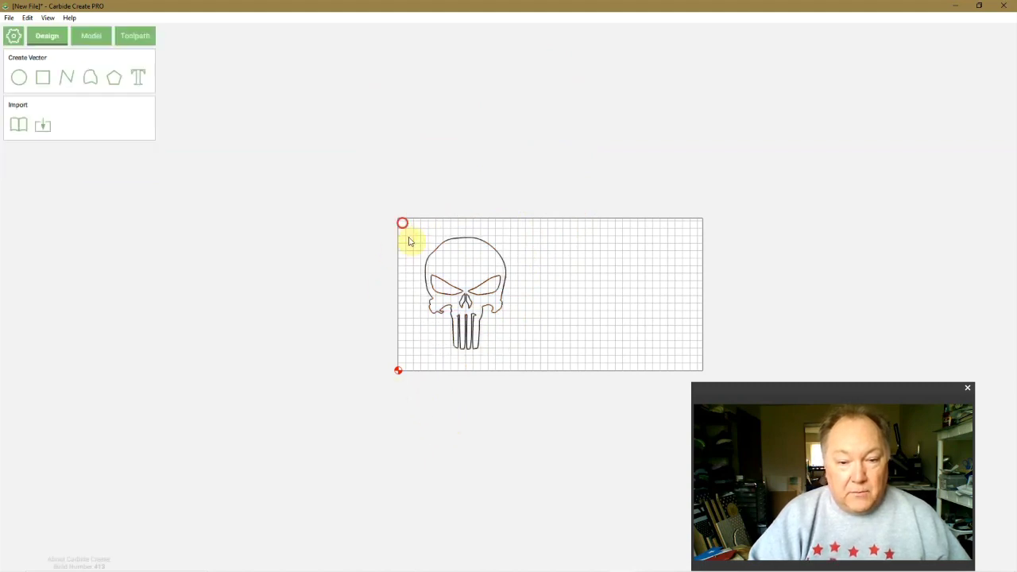
Step: Delete the entire imported skull from the design
{"action": "left_click_drag", "start_coordinate": [402, 224], "coordinate": [537, 405]}
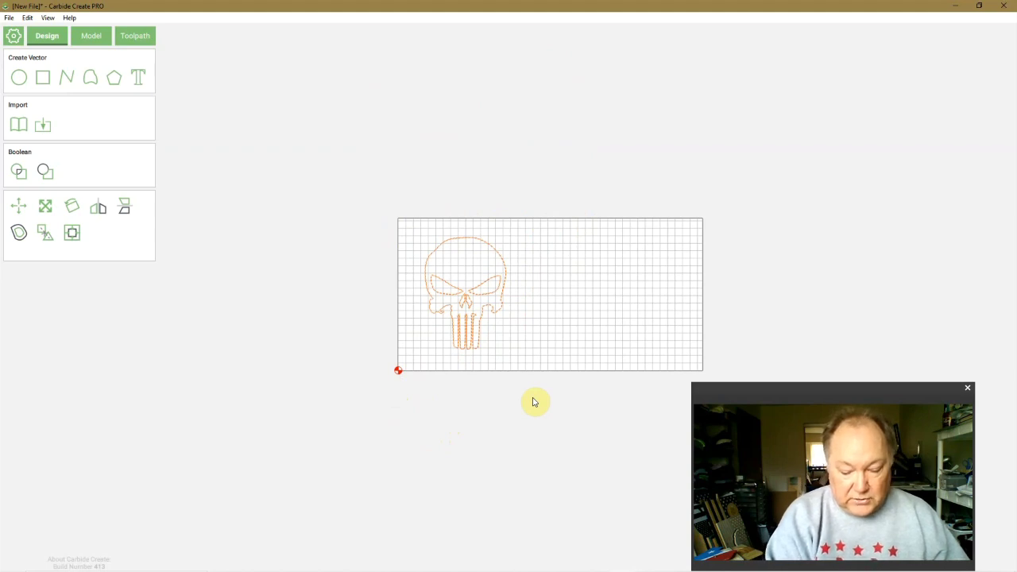
{"action": "key", "text": "Delete"}
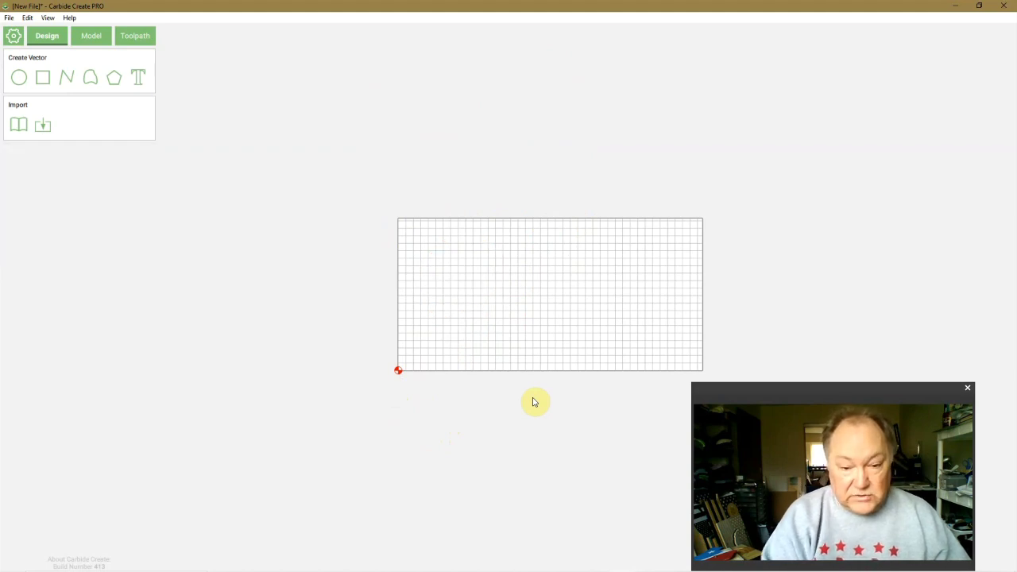
Step: Minimize Carbide Create and switch to Sure Cuts A Lot 3 Pro
{"action": "left_click", "coordinate": [957, 8]}
{"action": "mouse_move", "coordinate": [451, 562]}
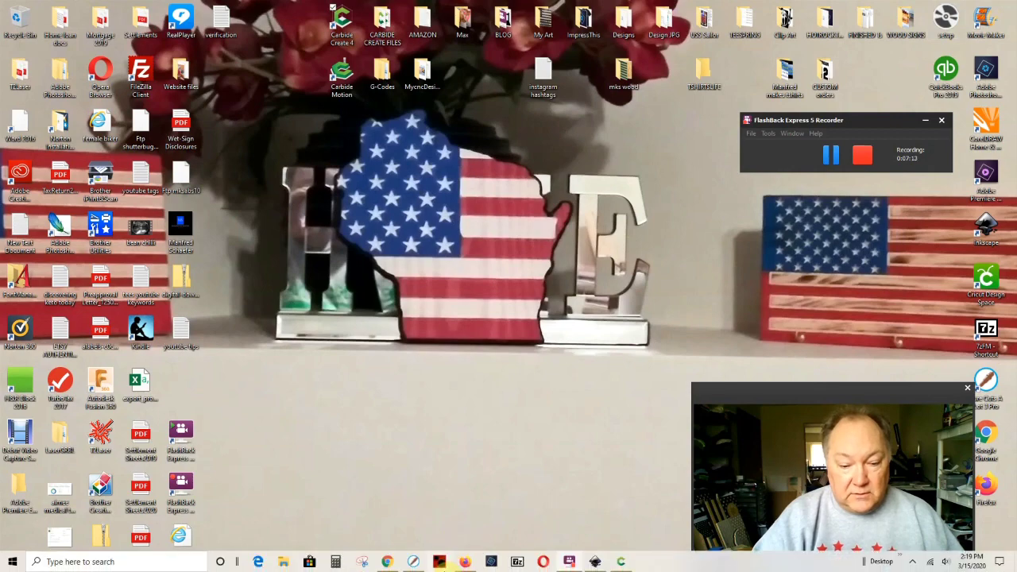
{"action": "left_click", "coordinate": [414, 563]}
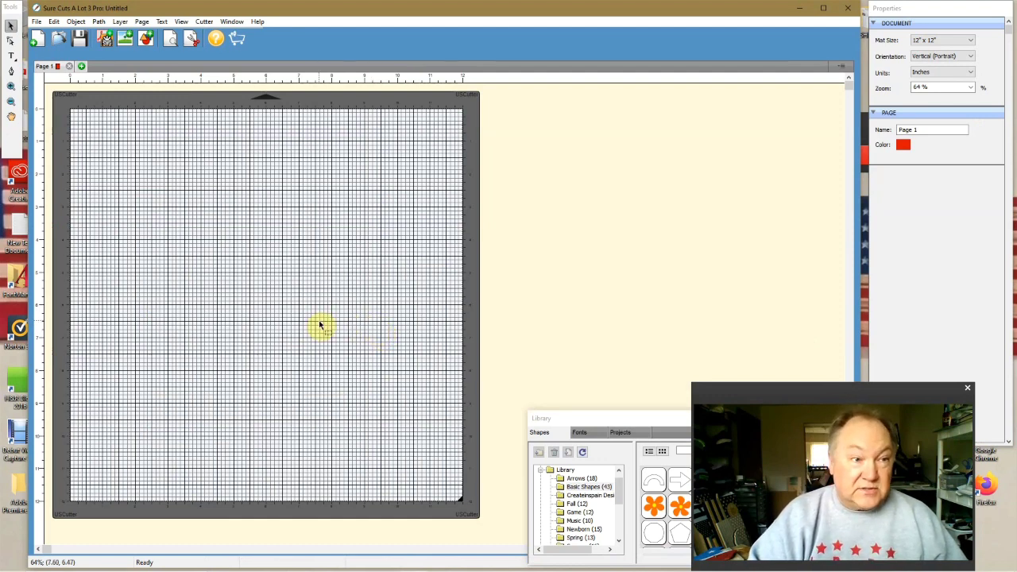
Step: Start an image trace and load the "punisher" picture from the Clip Art folder
{"action": "left_click", "coordinate": [37, 22]}
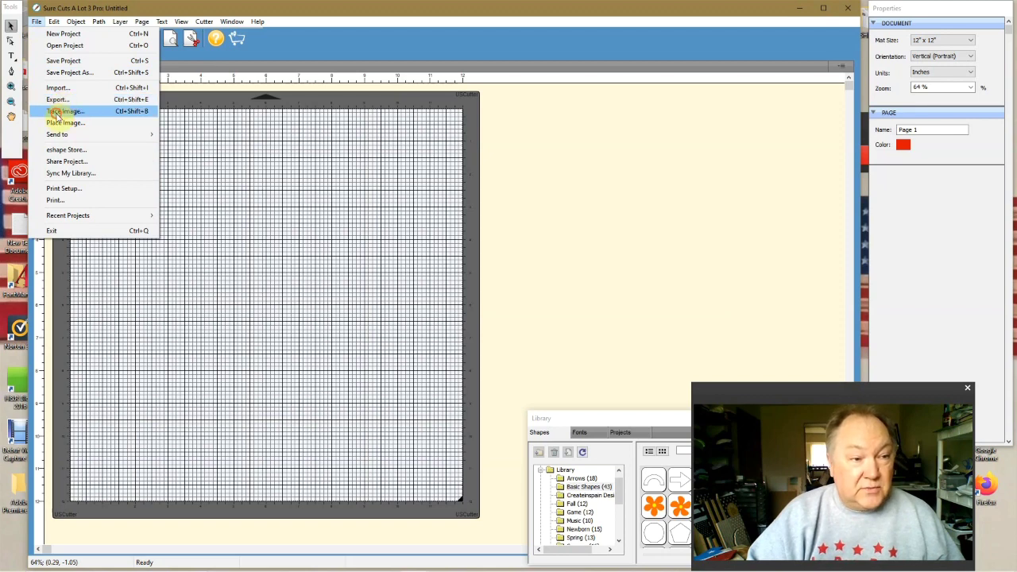
{"action": "left_click", "coordinate": [57, 111]}
{"action": "left_click", "coordinate": [421, 186]}
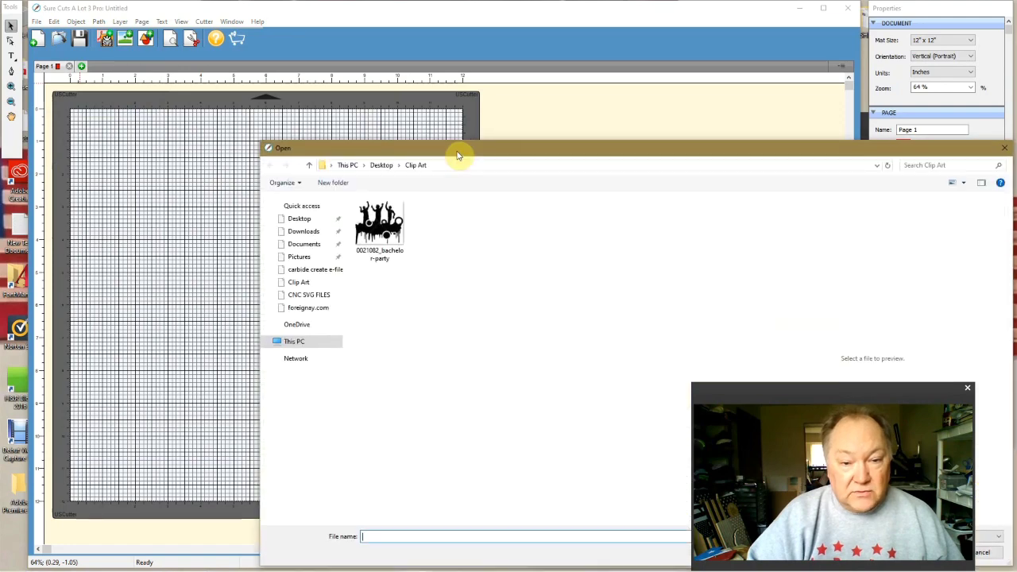
{"action": "left_click_drag", "start_coordinate": [459, 152], "coordinate": [294, 93]}
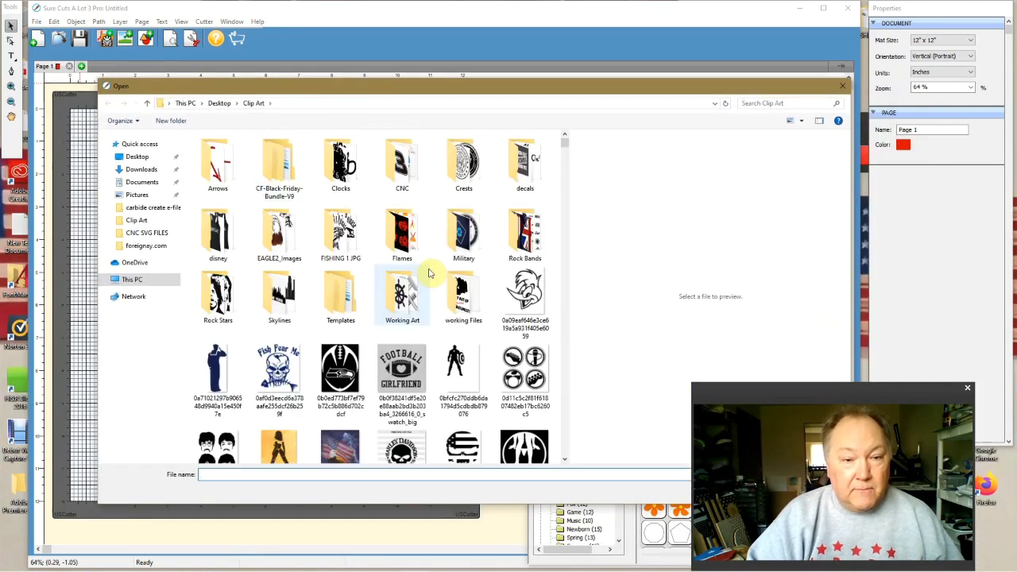
{"action": "scroll", "coordinate": [429, 272], "scroll_direction": "down", "scroll_amount": 3}
{"action": "scroll", "coordinate": [429, 272], "scroll_direction": "down", "scroll_amount": 15}
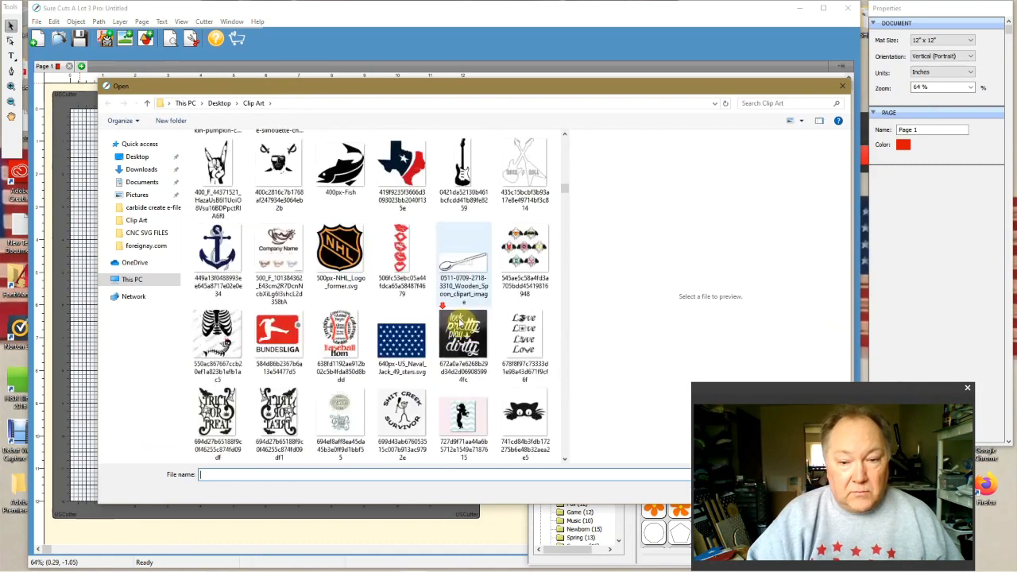
{"action": "left_click_drag", "start_coordinate": [567, 205], "coordinate": [565, 375]}
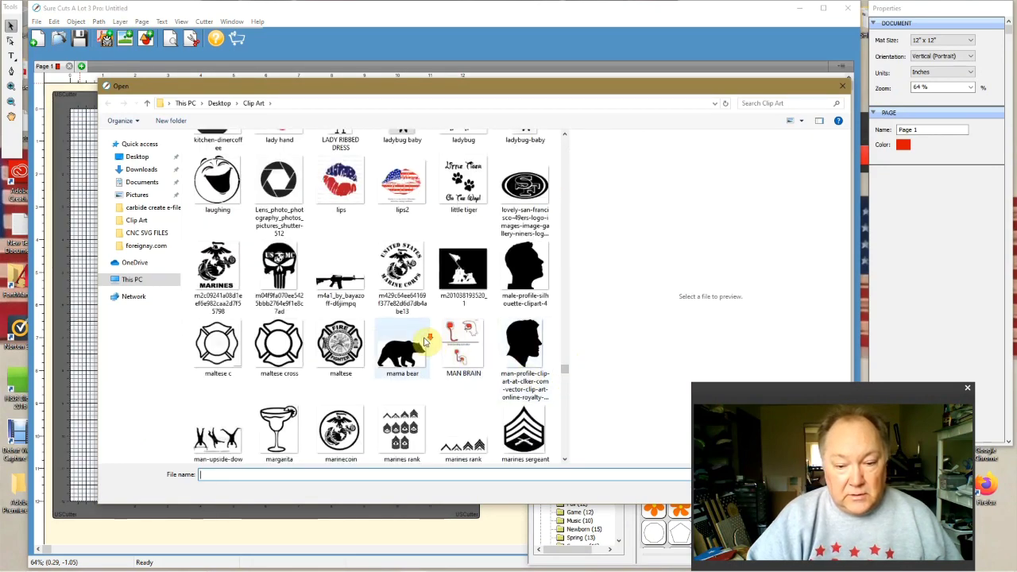
{"action": "scroll", "coordinate": [423, 338], "scroll_direction": "down", "scroll_amount": 5}
{"action": "scroll", "coordinate": [425, 341], "scroll_direction": "down", "scroll_amount": 10}
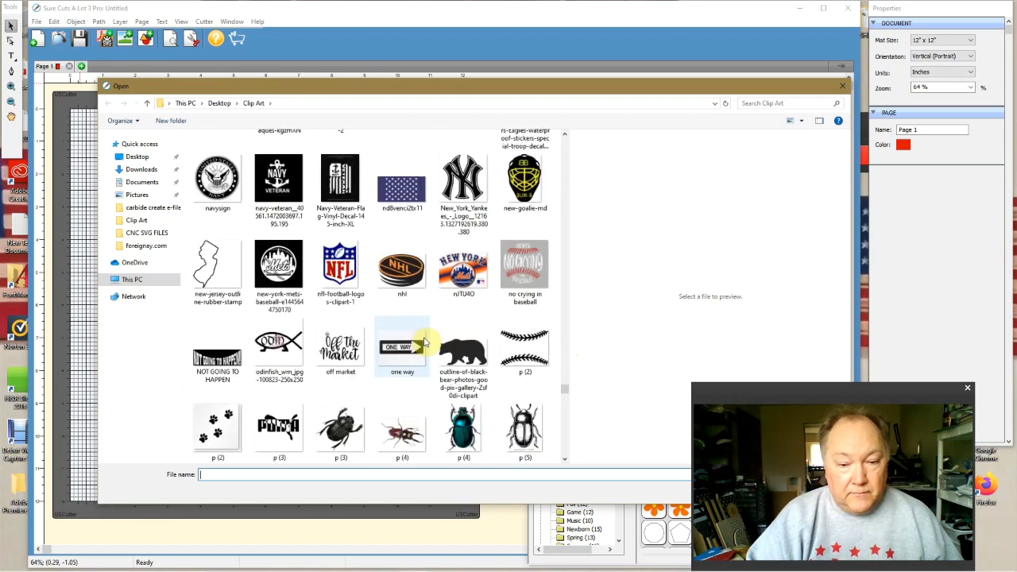
{"action": "scroll", "coordinate": [425, 341], "scroll_direction": "down", "scroll_amount": 3}
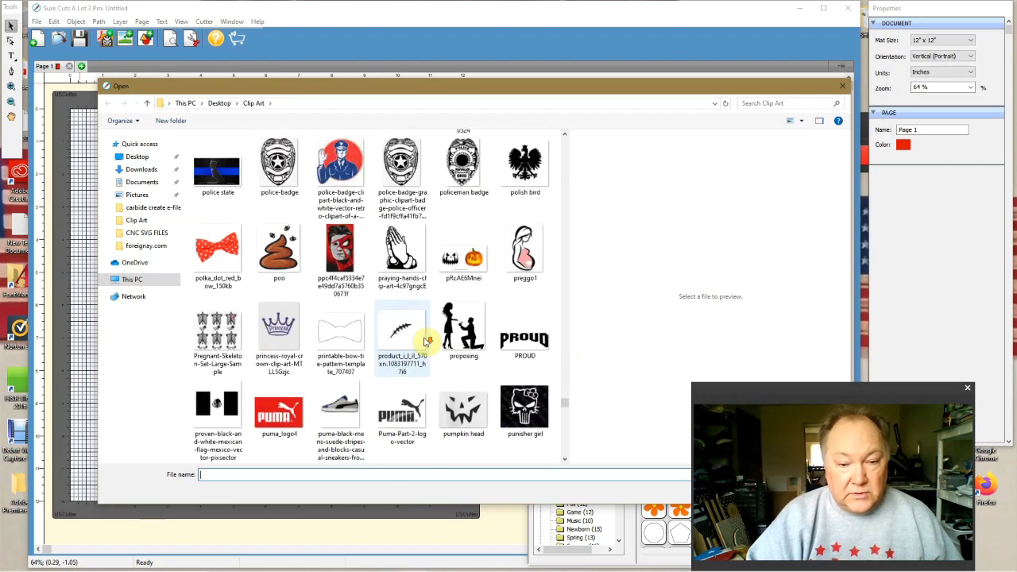
{"action": "scroll", "coordinate": [425, 342], "scroll_direction": "down", "scroll_amount": 3}
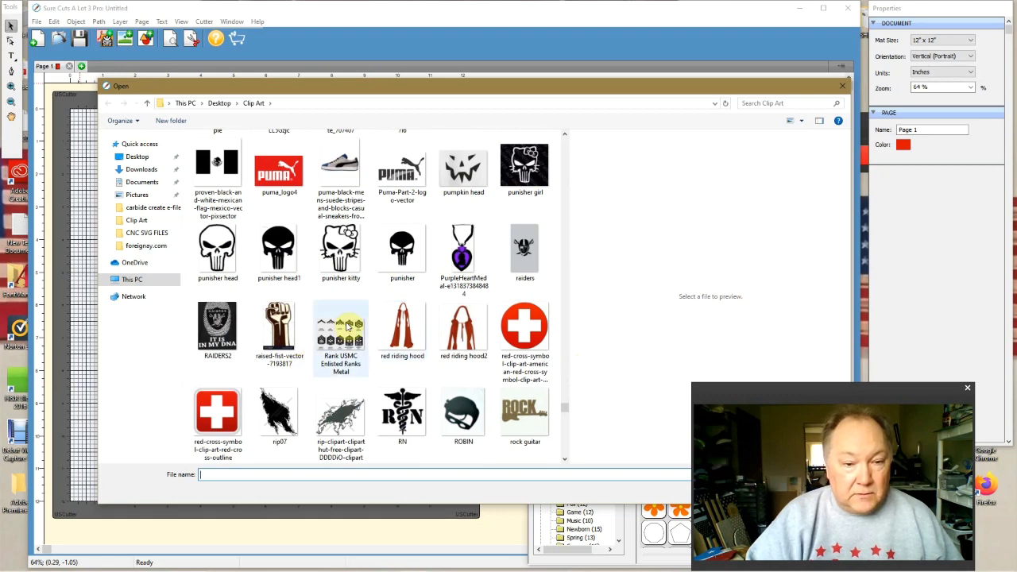
{"action": "left_click", "coordinate": [401, 260]}
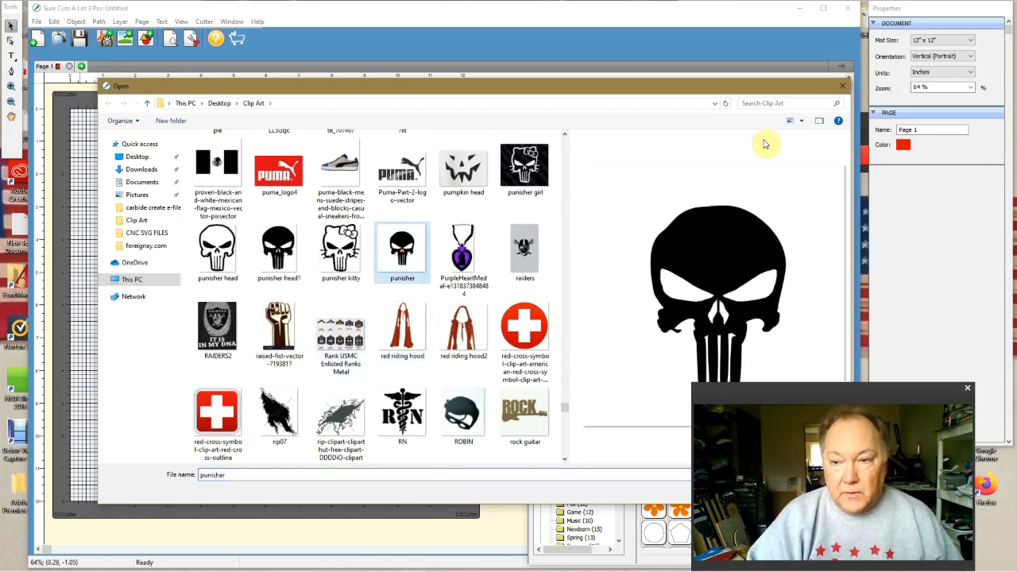
{"action": "left_click_drag", "start_coordinate": [738, 89], "coordinate": [613, 38]}
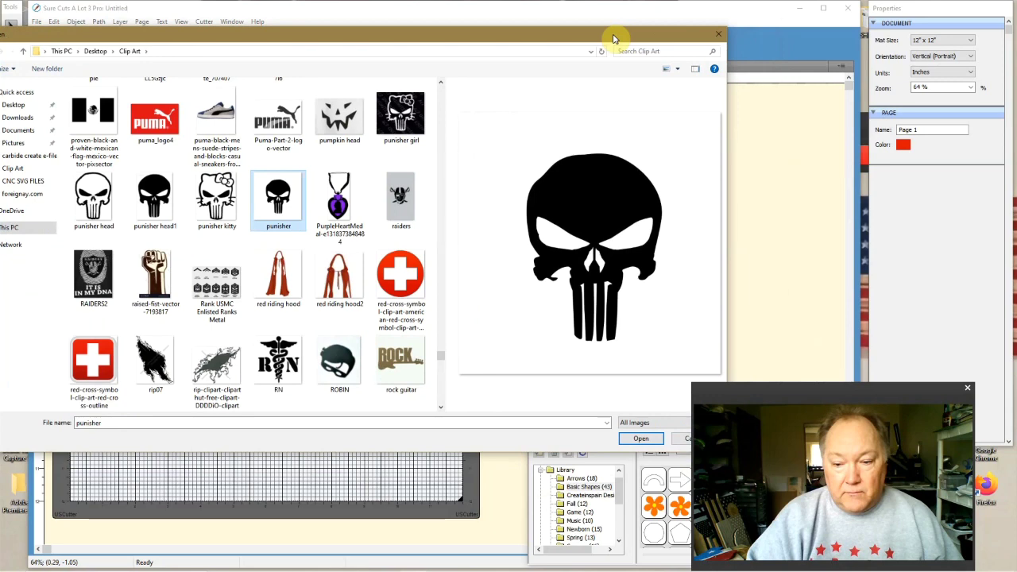
{"action": "left_click", "coordinate": [641, 439]}
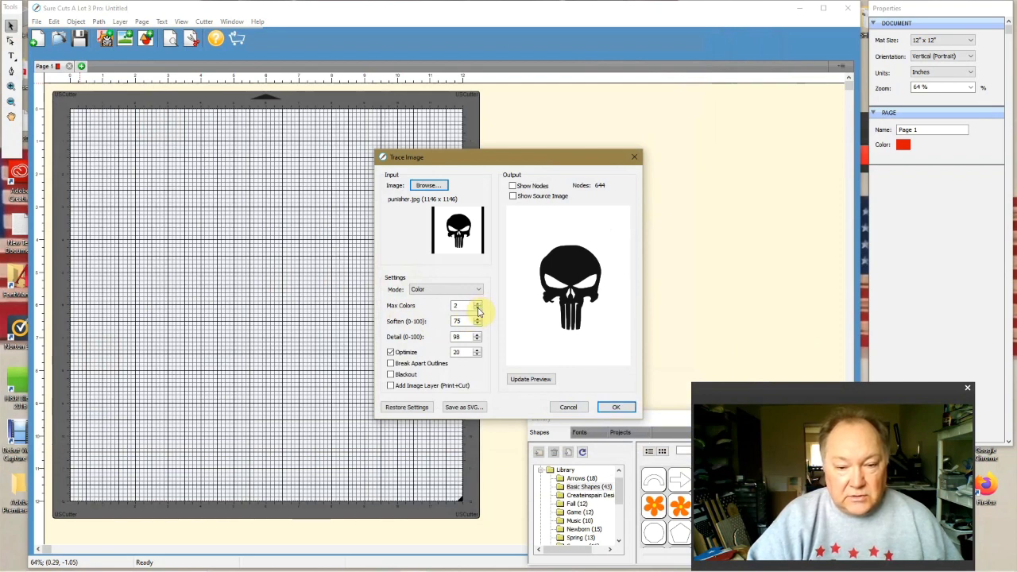
Step: Trace the skull in Color mode with a maximum of 2 colors and place the result inside the mat
{"action": "left_click", "coordinate": [526, 380]}
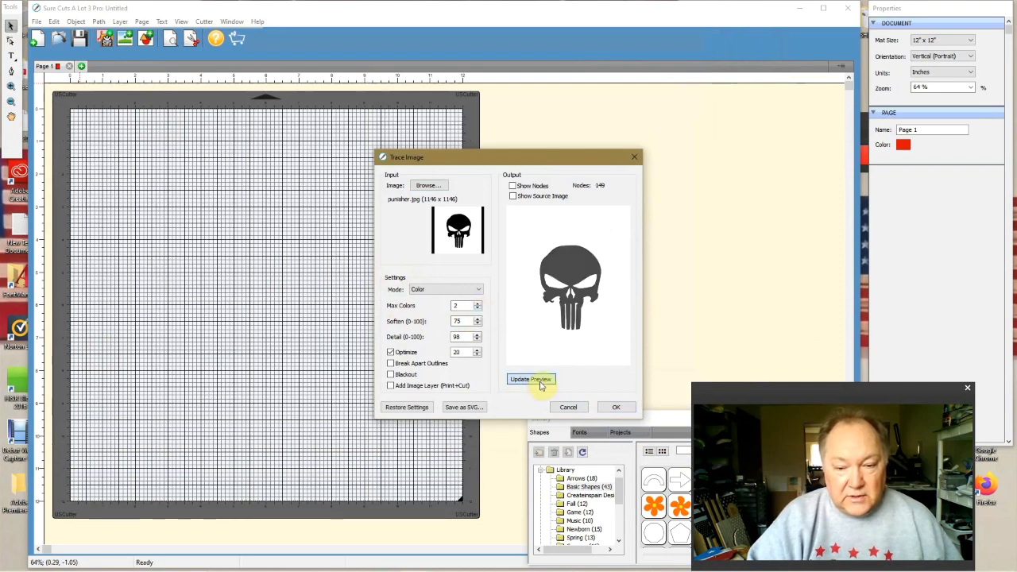
{"action": "left_click", "coordinate": [618, 407]}
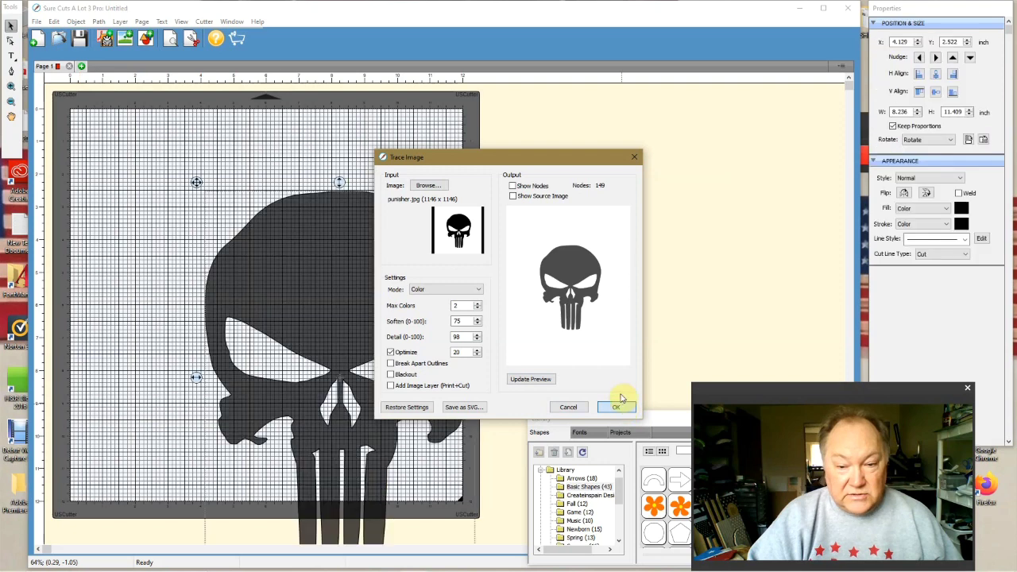
{"action": "mouse_move", "coordinate": [375, 268]}
{"action": "left_mouse_down"}
{"action": "mouse_move", "coordinate": [339, 263]}
{"action": "mouse_move", "coordinate": [285, 225]}
{"action": "left_mouse_up"}
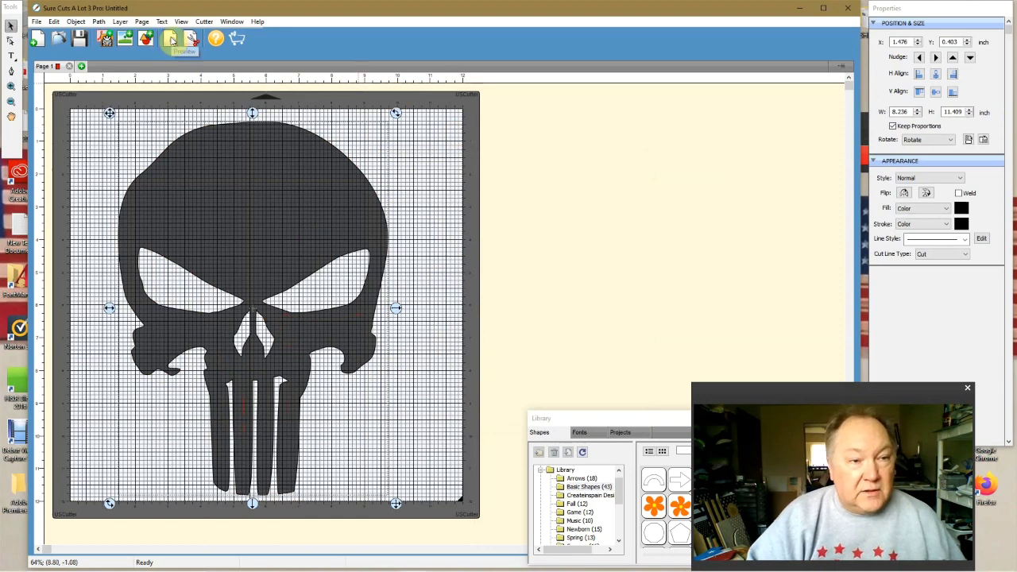
Step: Preview the skull's cut lines and return to the normal view
{"action": "left_click", "coordinate": [166, 40]}
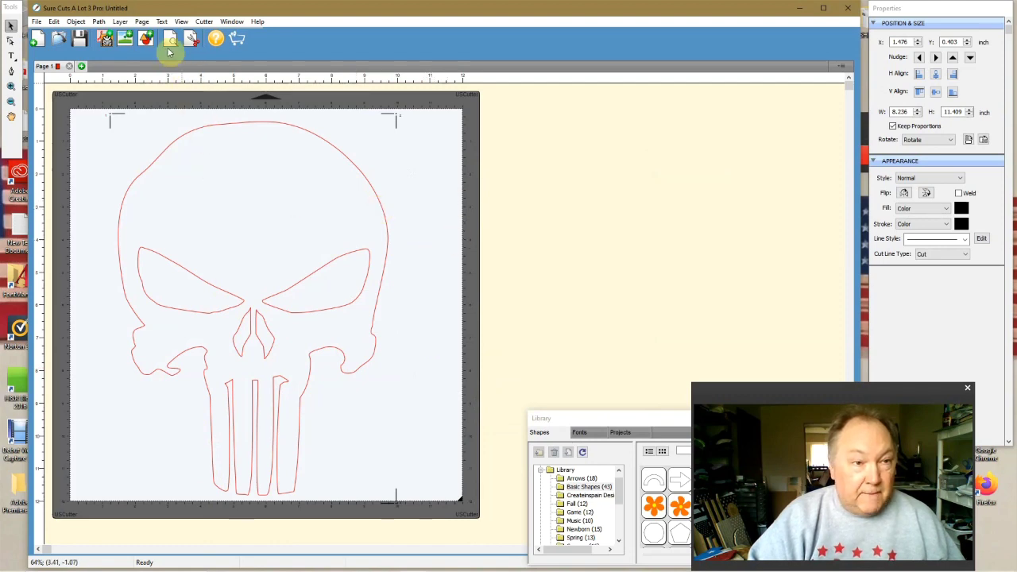
{"action": "left_click", "coordinate": [93, 146]}
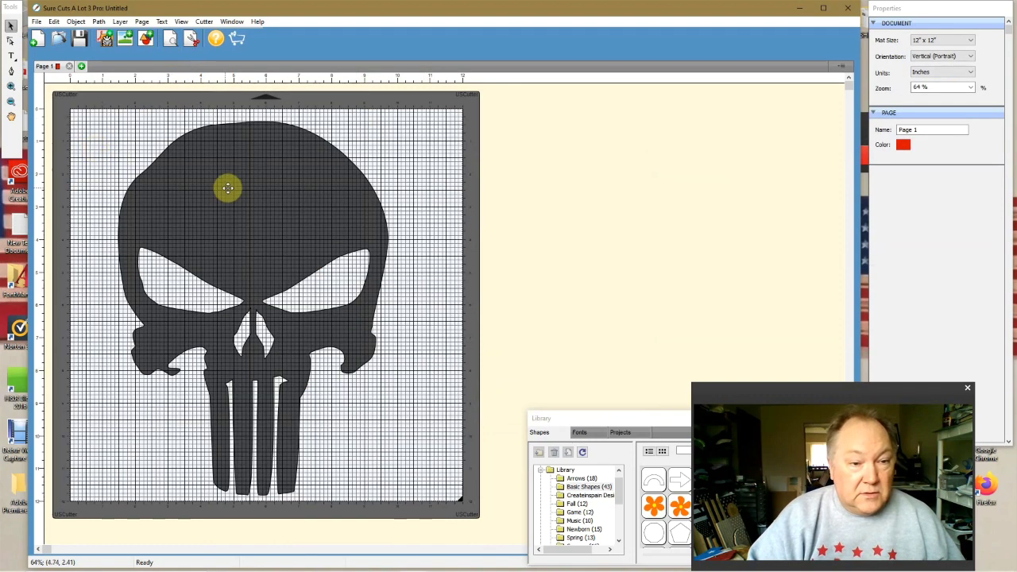
Step: Set the traced skull's stroke to None
{"action": "left_click", "coordinate": [263, 194]}
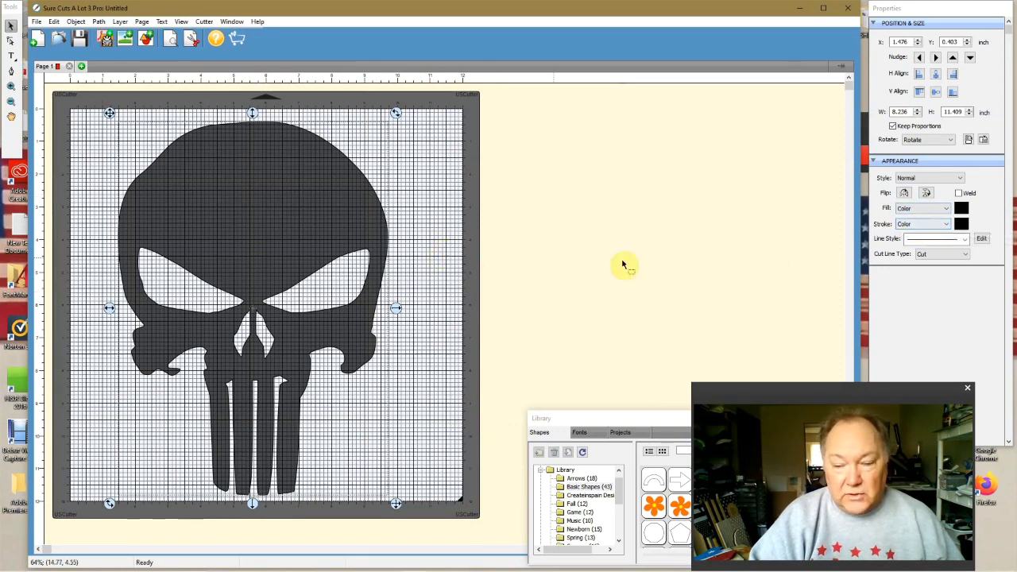
{"action": "left_click", "coordinate": [913, 225]}
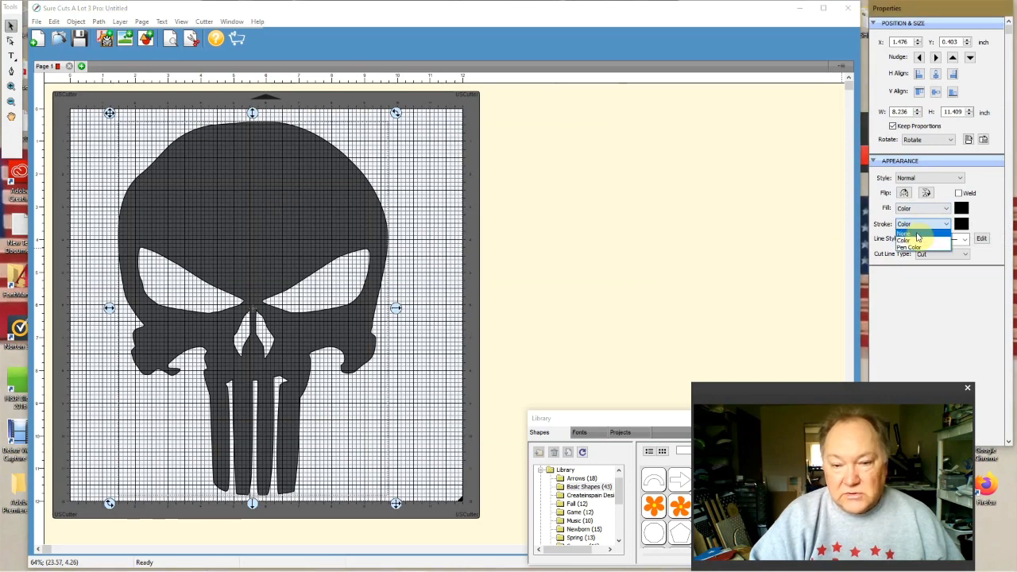
{"action": "left_click", "coordinate": [916, 234]}
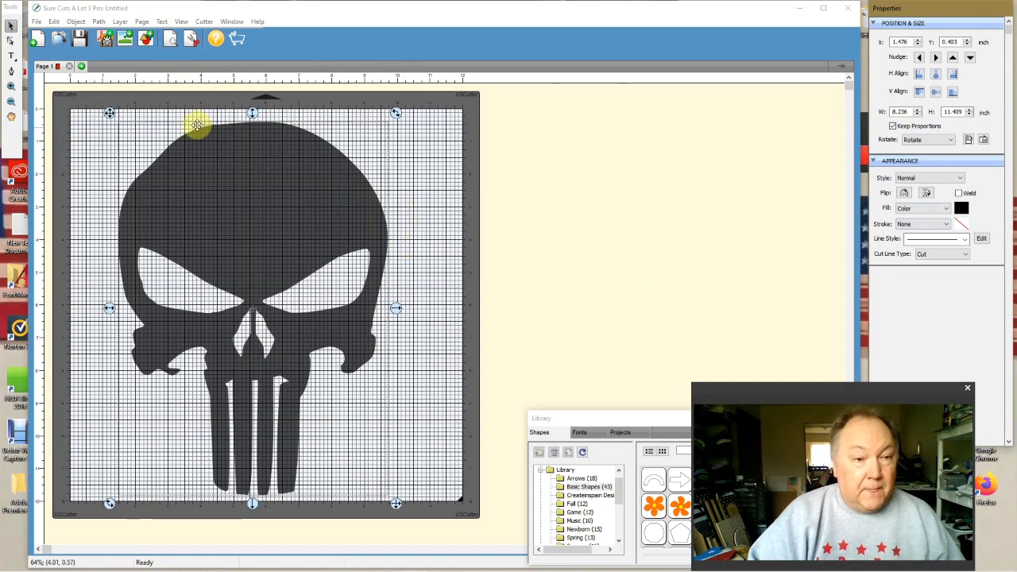
Step: Export the skull as a Scalable Vector File named "bad punisher1" in the CNC SVG FILES folder
{"action": "left_click", "coordinate": [36, 21]}
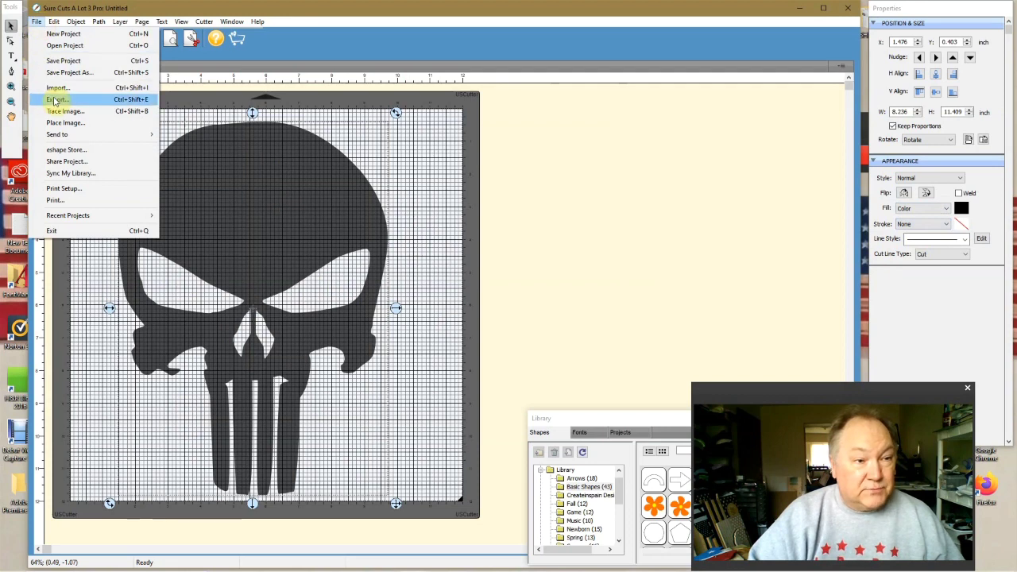
{"action": "left_click", "coordinate": [55, 101]}
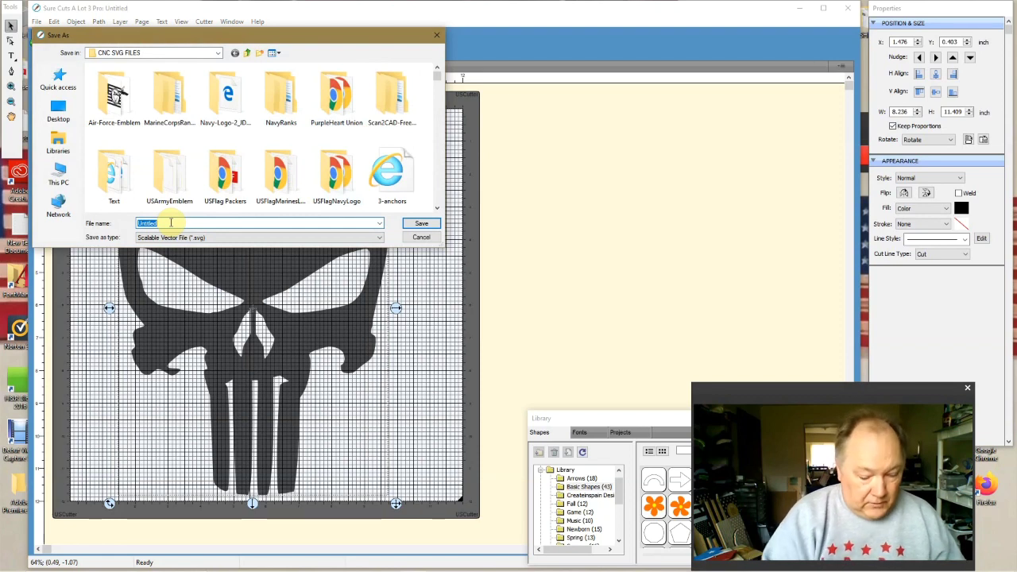
{"action": "type", "text": "p"}
{"action": "key", "text": "BackSpace"}
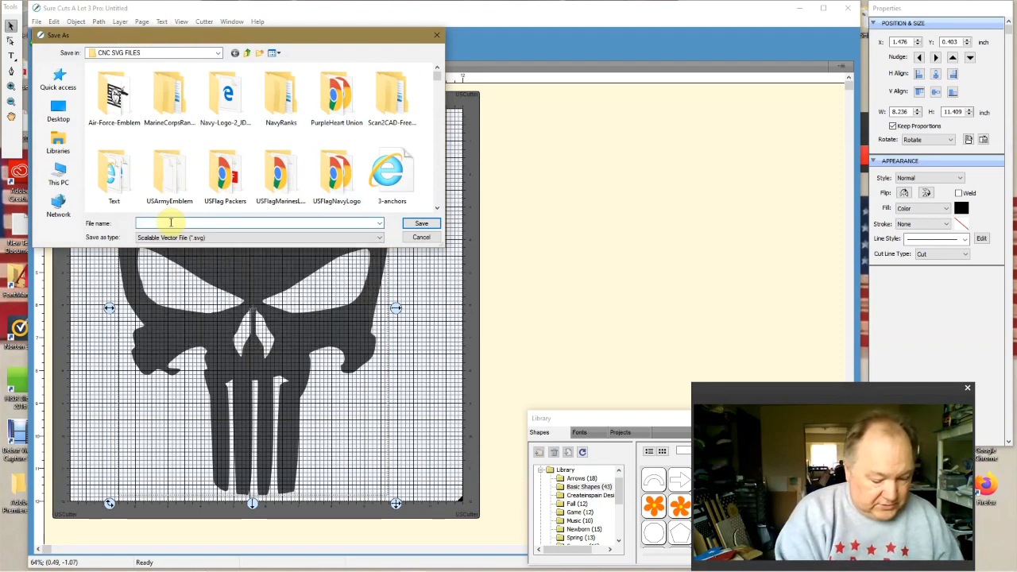
{"action": "type", "text": "bad punisher"}
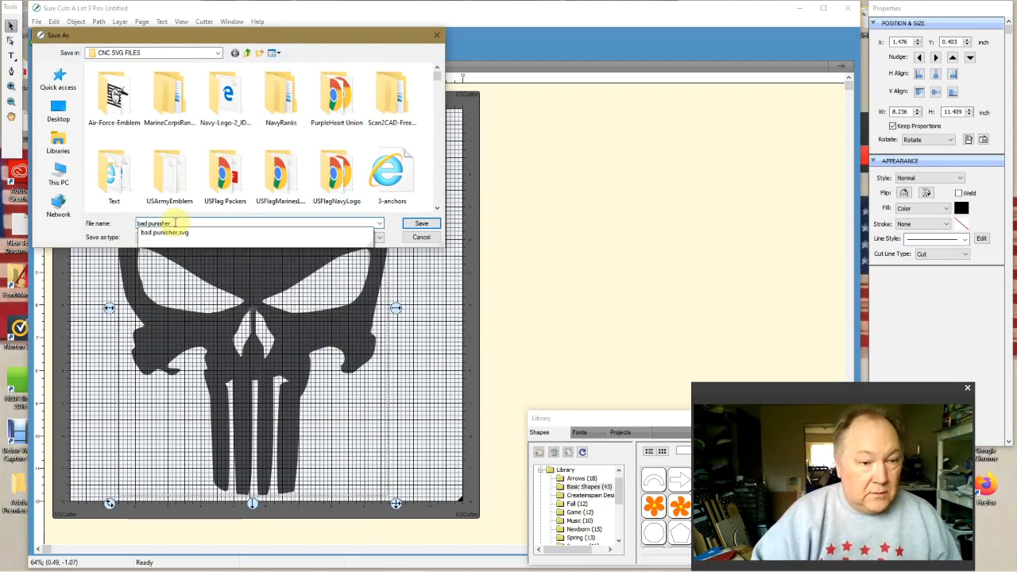
{"action": "type", "text": "1"}
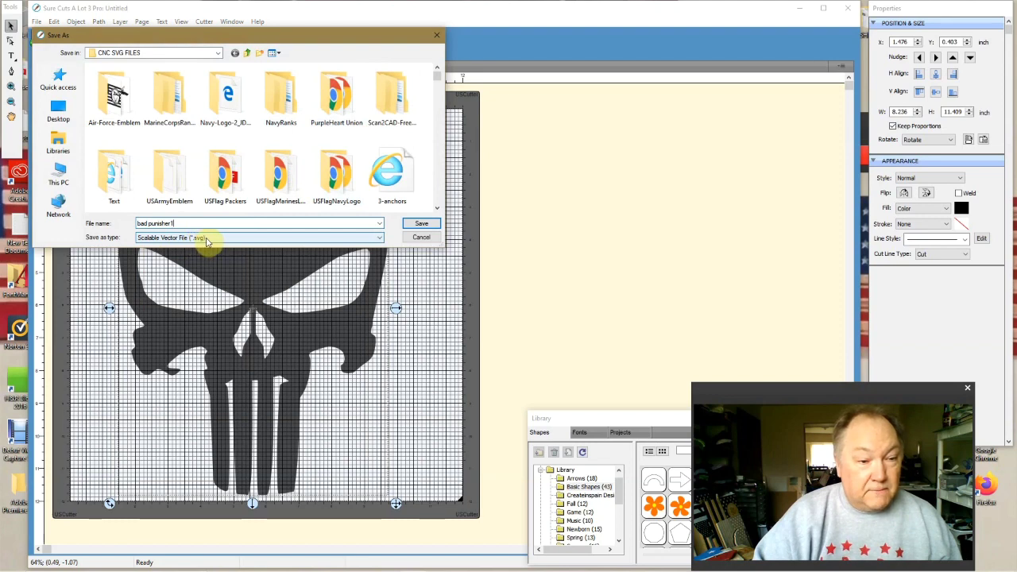
{"action": "left_click", "coordinate": [421, 223]}
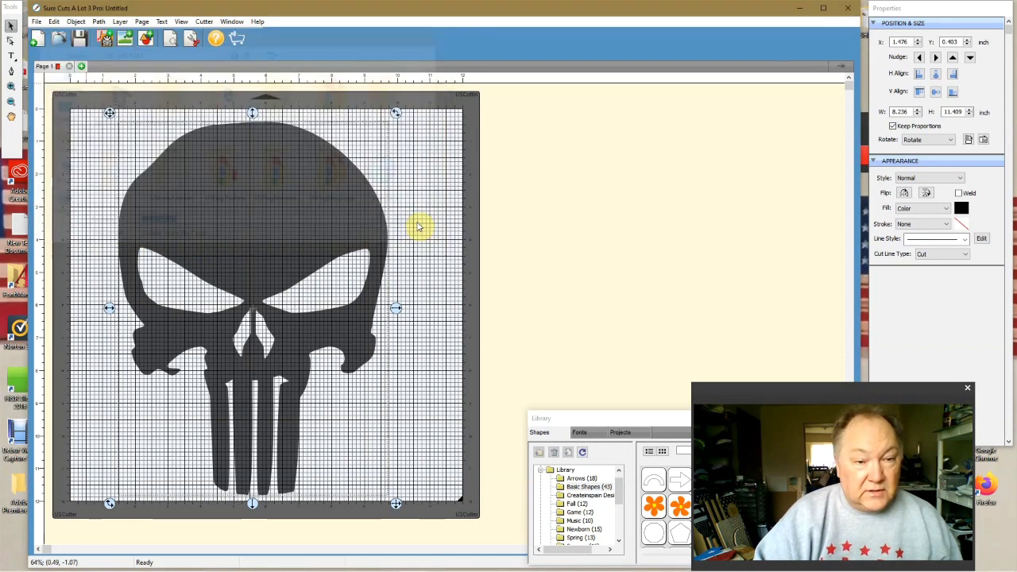
Step: Set the SVG export resolution to 90 DPI and complete the export
{"action": "left_click", "coordinate": [507, 265]}
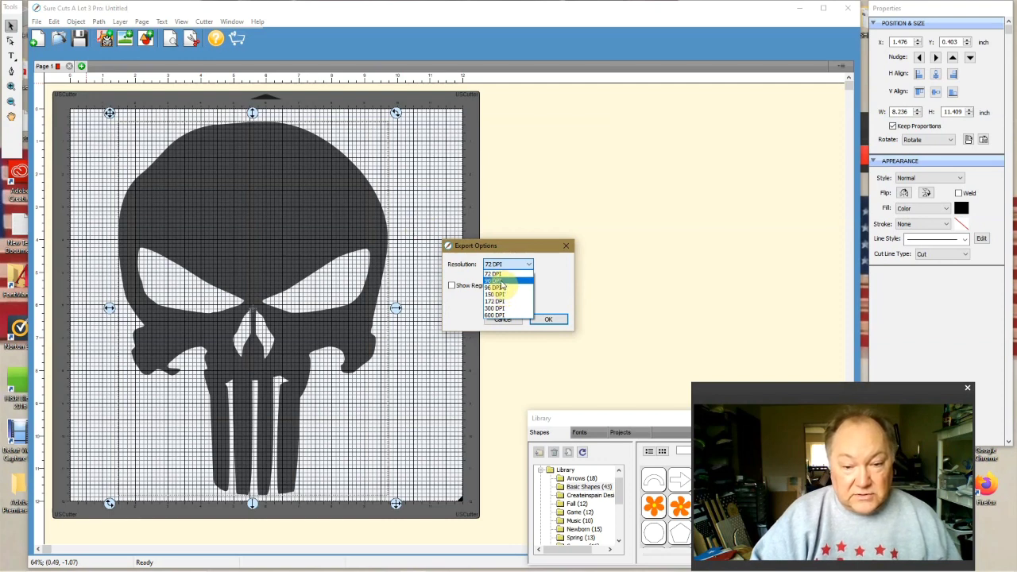
{"action": "left_click", "coordinate": [494, 280]}
{"action": "left_click", "coordinate": [549, 321]}
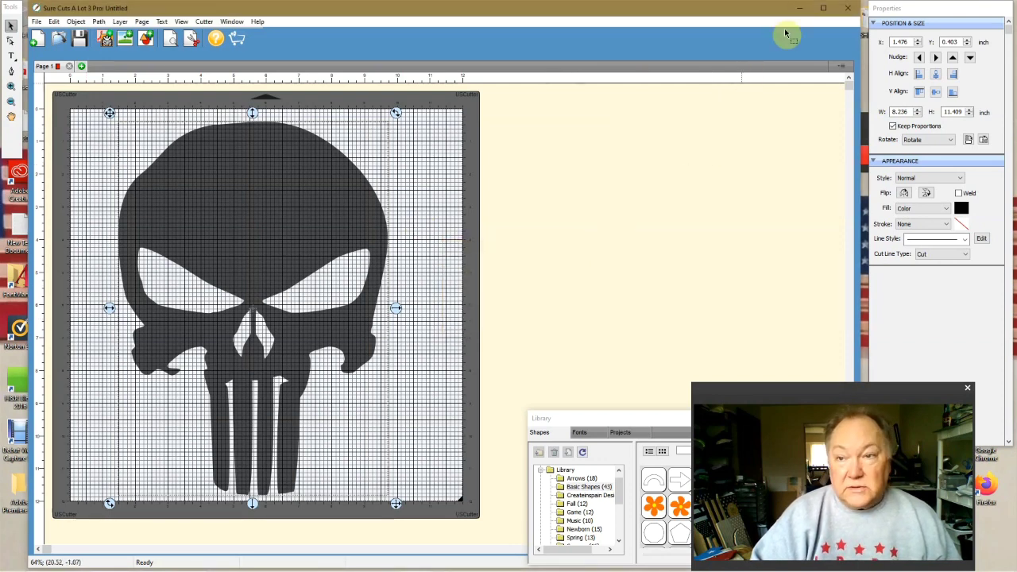
Step: Switch to Carbide Create and import "bad punisher1" from the CNC SVG FILES folder into the new file
{"action": "left_click", "coordinate": [802, 9]}
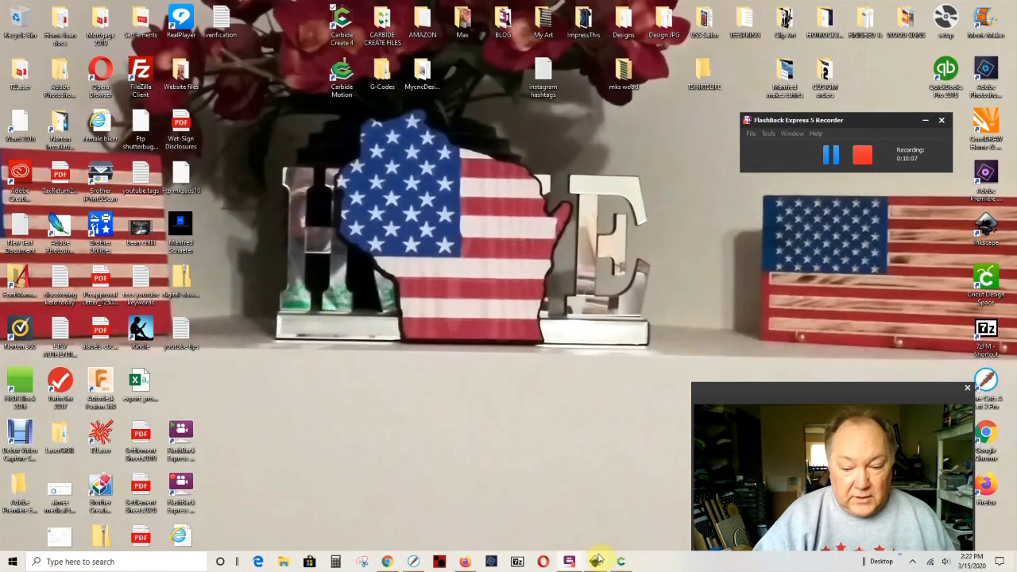
{"action": "left_click", "coordinate": [621, 562]}
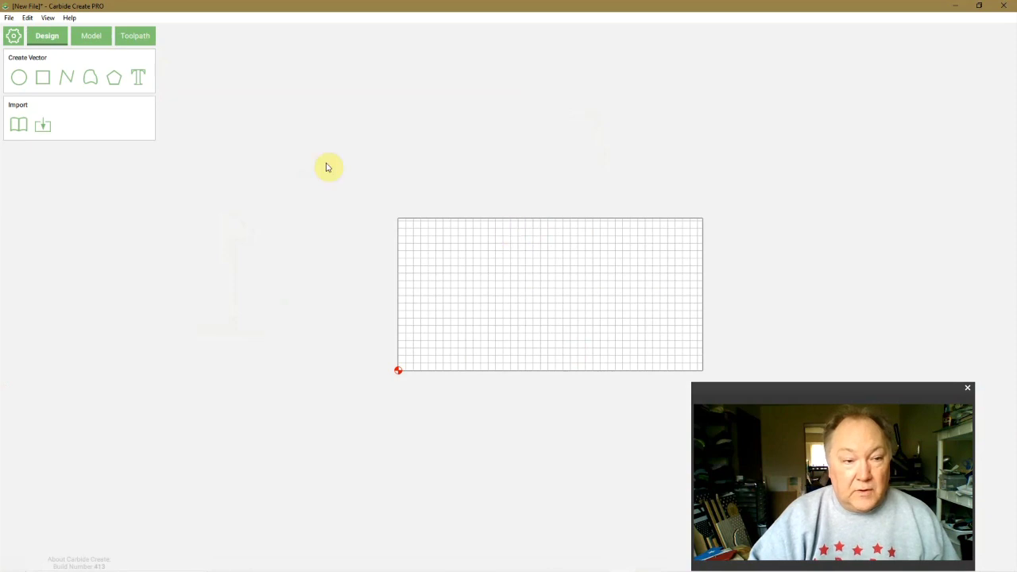
{"action": "left_click", "coordinate": [43, 126]}
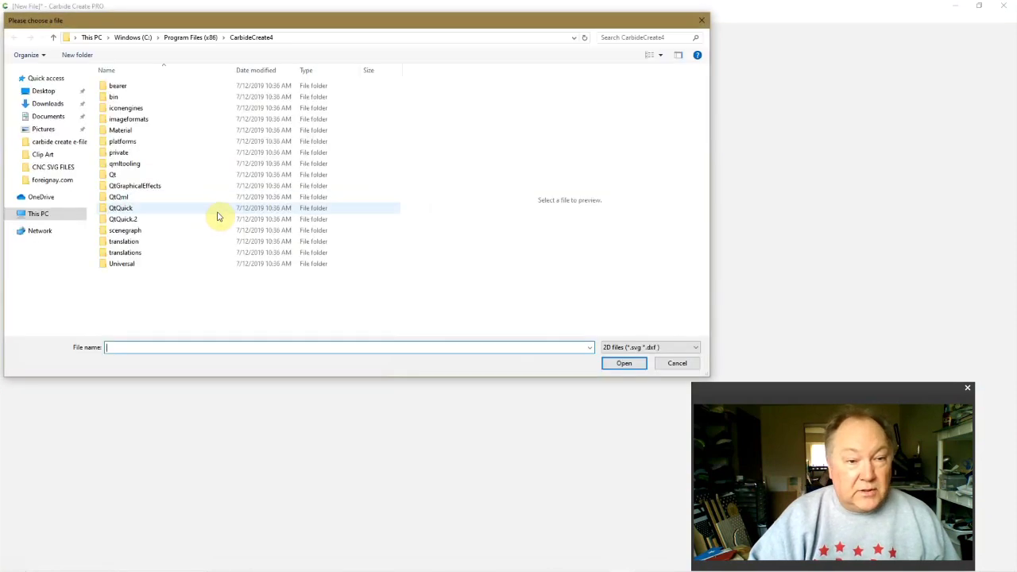
{"action": "left_click", "coordinate": [49, 168]}
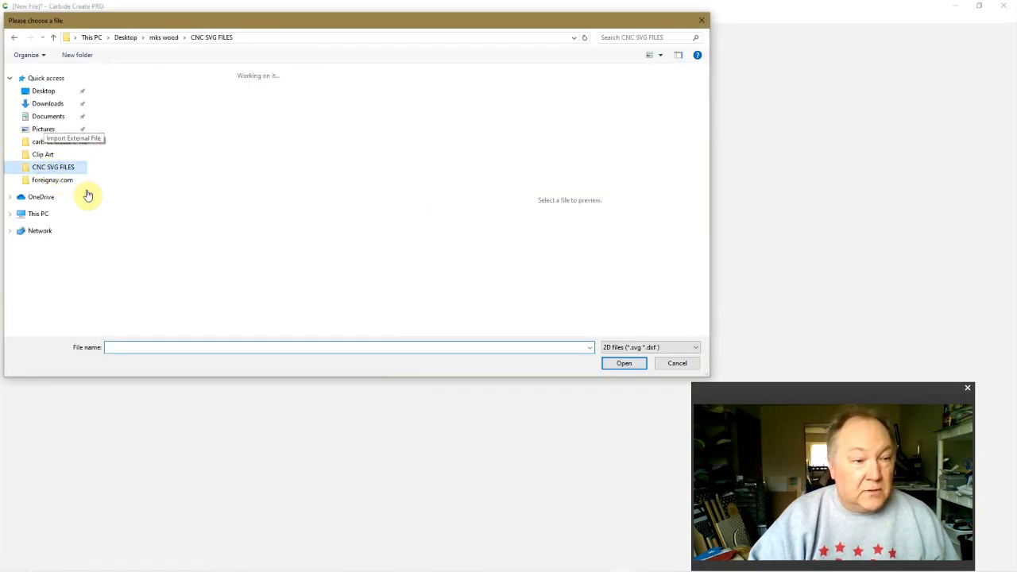
{"action": "left_click_drag", "start_coordinate": [422, 79], "coordinate": [427, 116]}
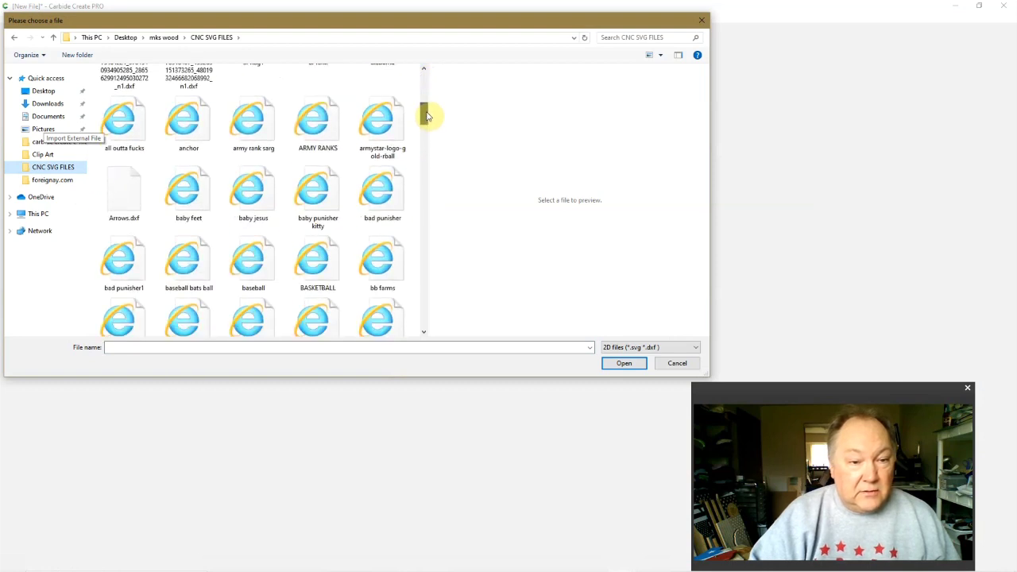
{"action": "left_click", "coordinate": [141, 274]}
{"action": "left_click", "coordinate": [634, 366]}
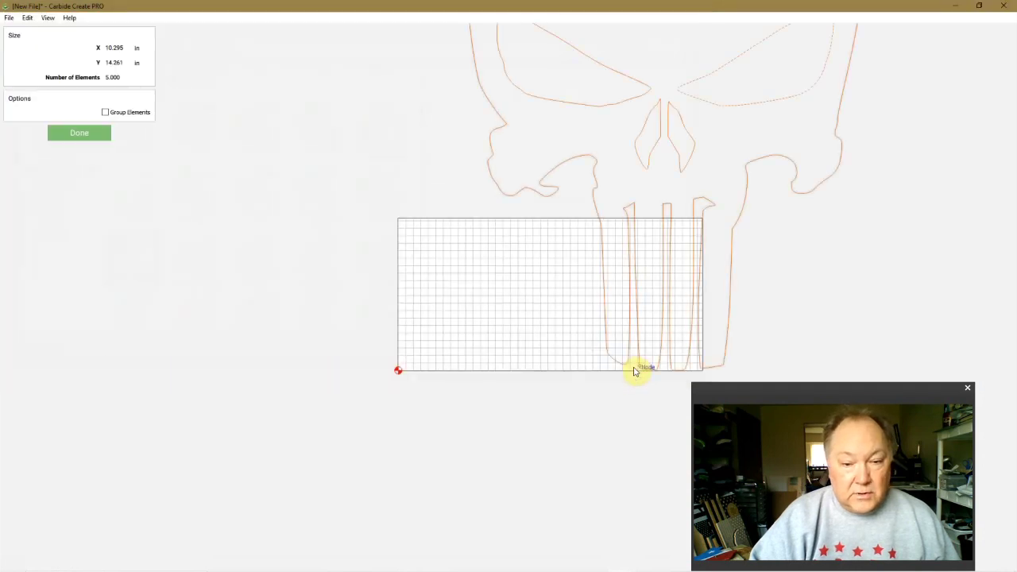
Step: Move the imported skull partly over the work area, group its elements and complete the import
{"action": "left_click_drag", "start_coordinate": [606, 227], "coordinate": [374, 407]}
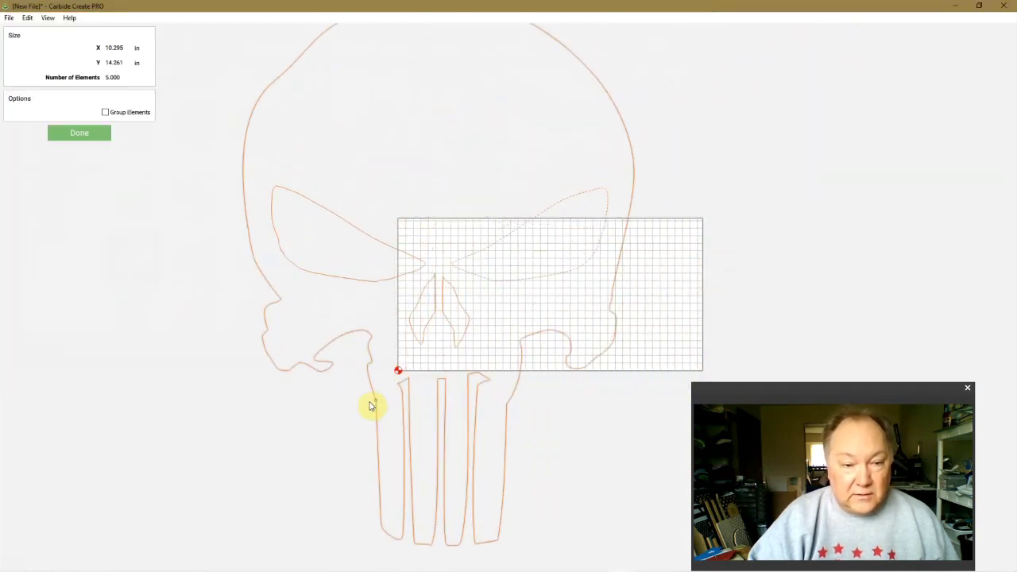
{"action": "left_click", "coordinate": [105, 113]}
{"action": "left_click", "coordinate": [79, 135]}
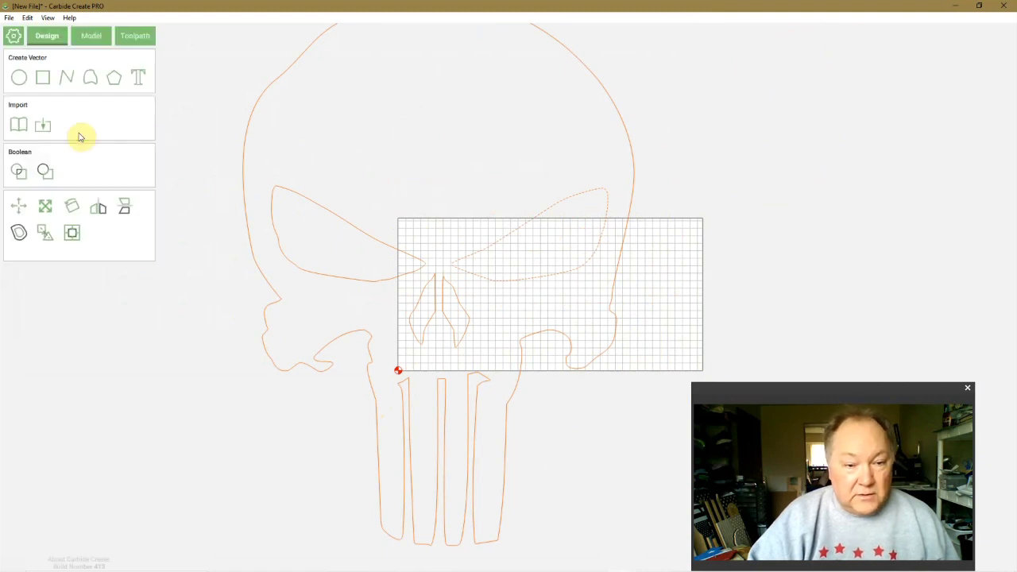
Step: Try to scale the skull down to about 3.77 by 7.35 in, and undo the resize
{"action": "left_click", "coordinate": [45, 207]}
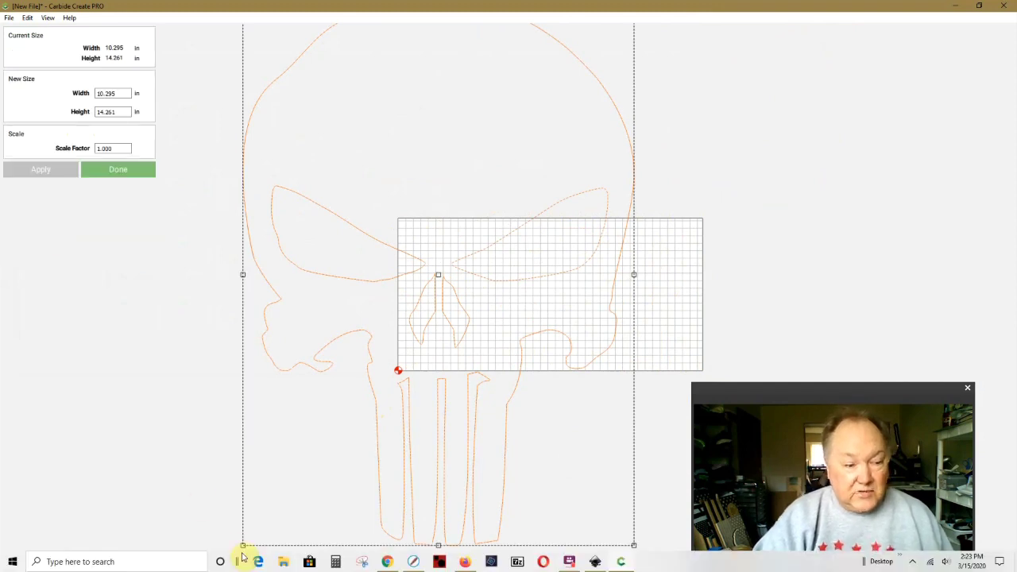
{"action": "left_click_drag", "start_coordinate": [243, 545], "coordinate": [515, 239]}
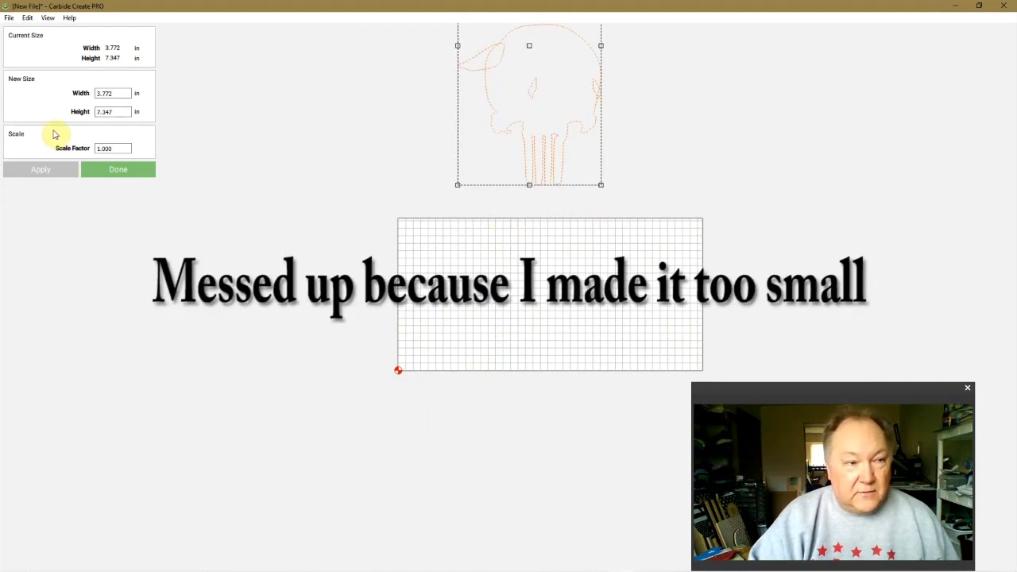
{"action": "left_click", "coordinate": [30, 18]}
{"action": "left_click", "coordinate": [39, 32]}
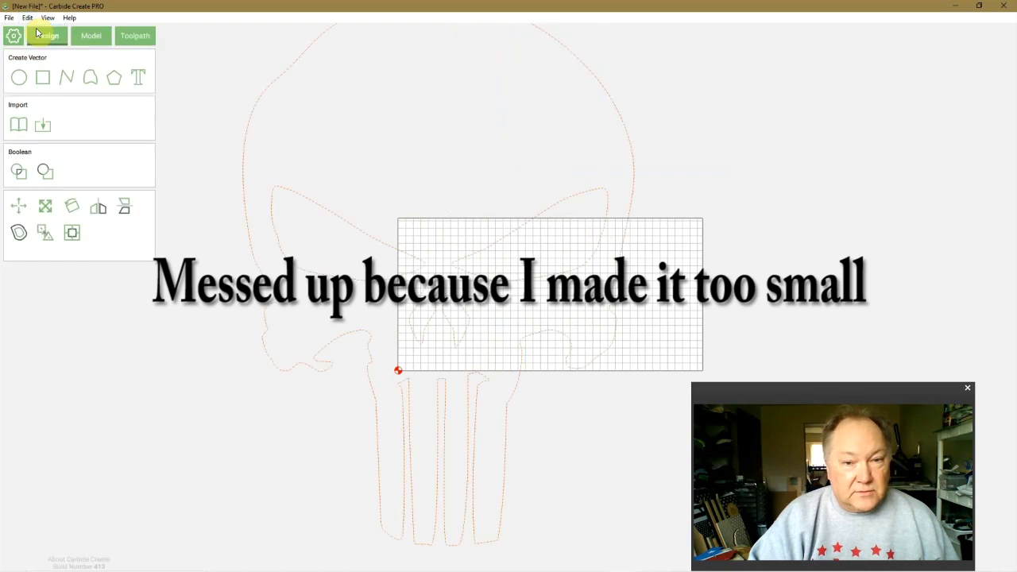
Step: Select the whole skull, scale it proportionally to about 2.66 by 3.69 in and place it inside the grid's left part
{"action": "left_click", "coordinate": [229, 356]}
{"action": "left_click_drag", "start_coordinate": [189, 177], "coordinate": [590, 455]}
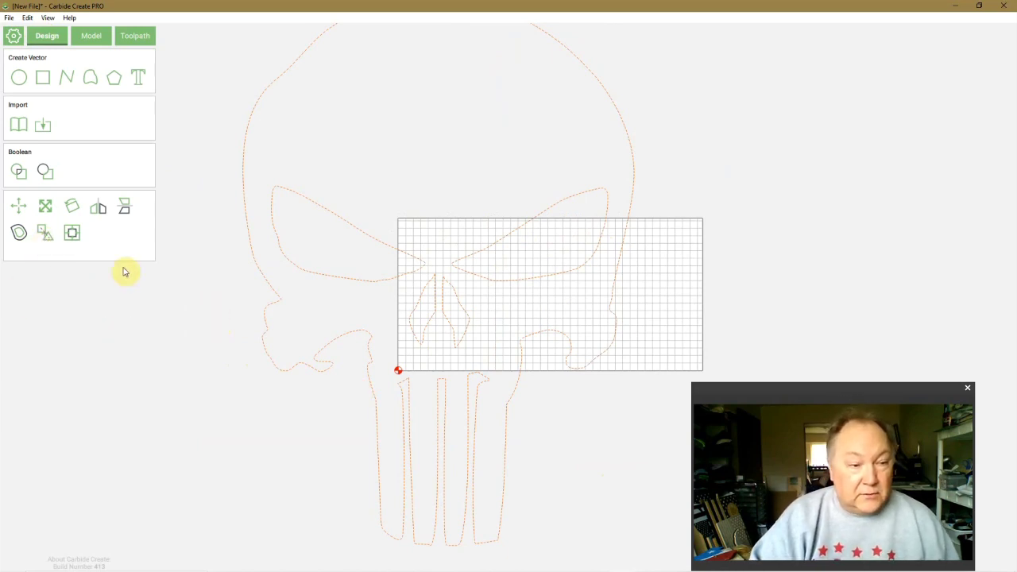
{"action": "left_click", "coordinate": [45, 206]}
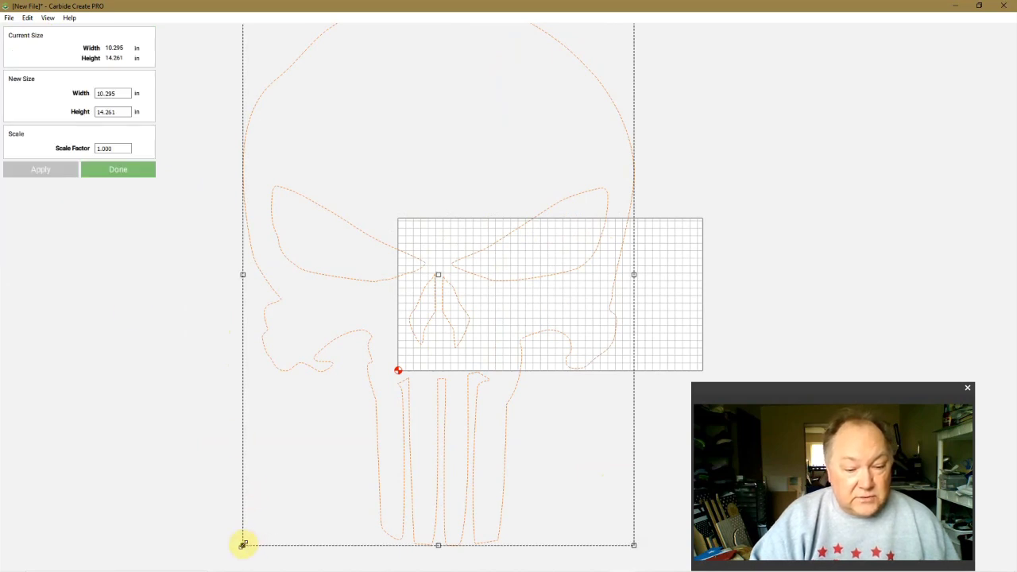
{"action": "left_click_drag", "start_coordinate": [243, 543], "coordinate": [533, 186]}
{"action": "left_click_drag", "start_coordinate": [582, 130], "coordinate": [471, 350]}
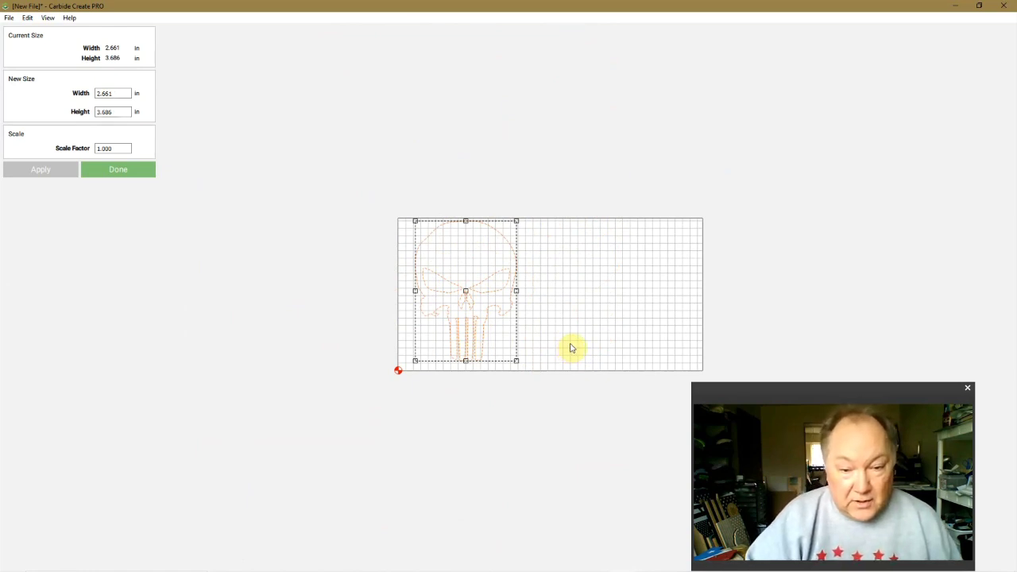
{"action": "left_click", "coordinate": [580, 268]}
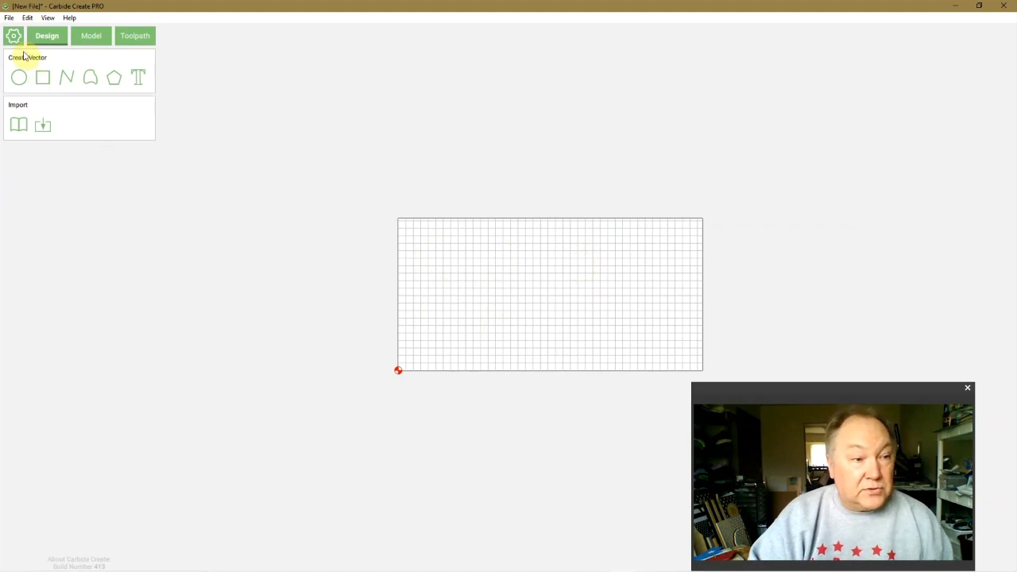
Step: Discard the current document's changes and open "11.25x21 us flag template" from the CARBIDE CREATE FILES folder
{"action": "left_click", "coordinate": [9, 18]}
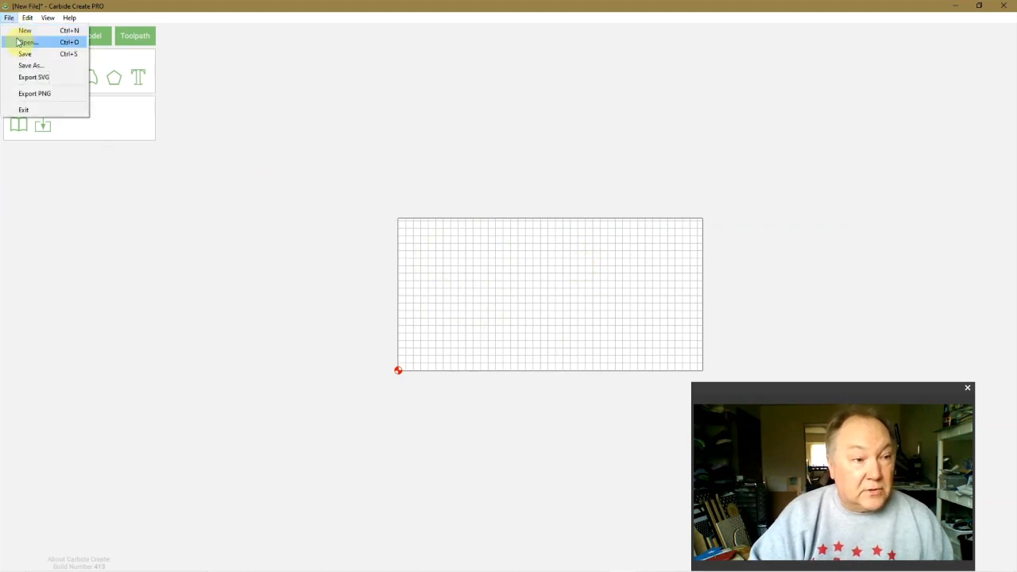
{"action": "left_click", "coordinate": [20, 43]}
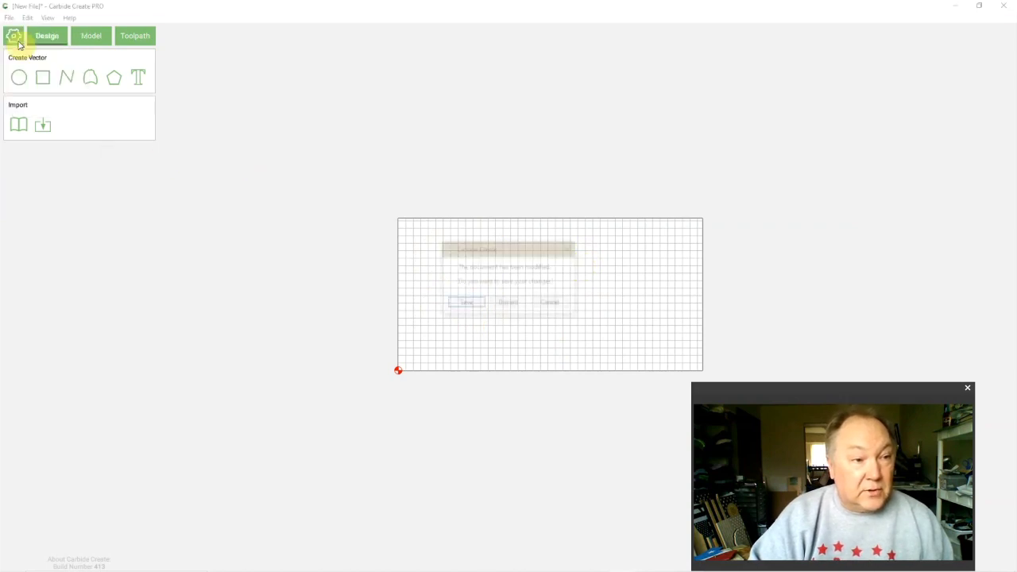
{"action": "left_click", "coordinate": [502, 303]}
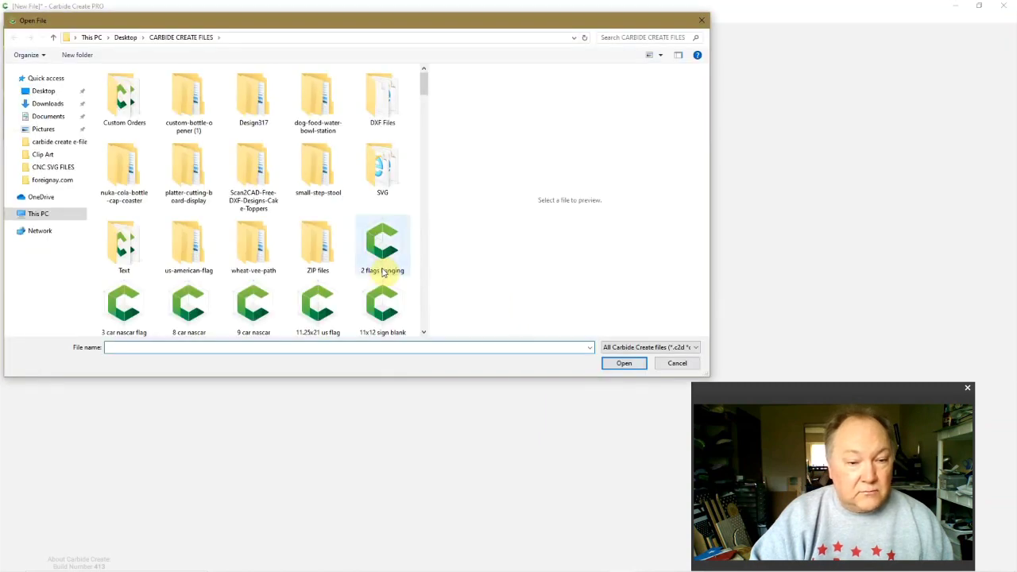
{"action": "scroll", "coordinate": [381, 263], "scroll_direction": "down", "scroll_amount": 2}
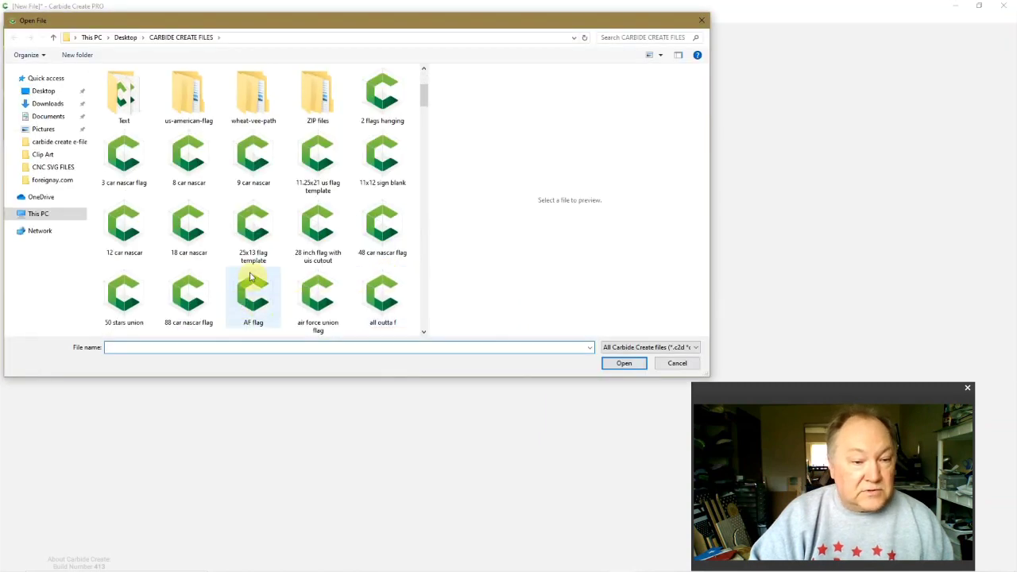
{"action": "double_click", "coordinate": [317, 176]}
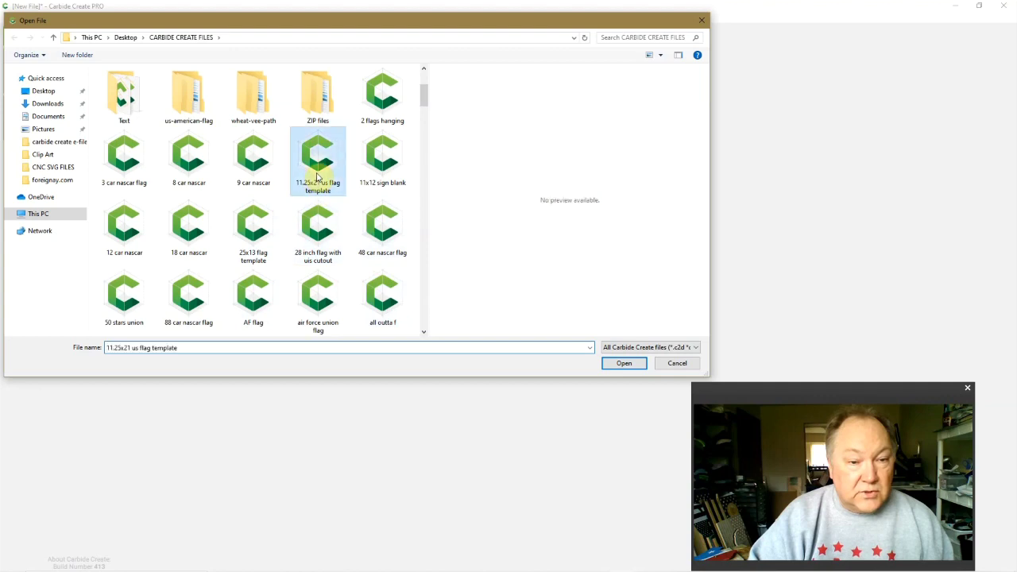
{"action": "left_click", "coordinate": [505, 306]}
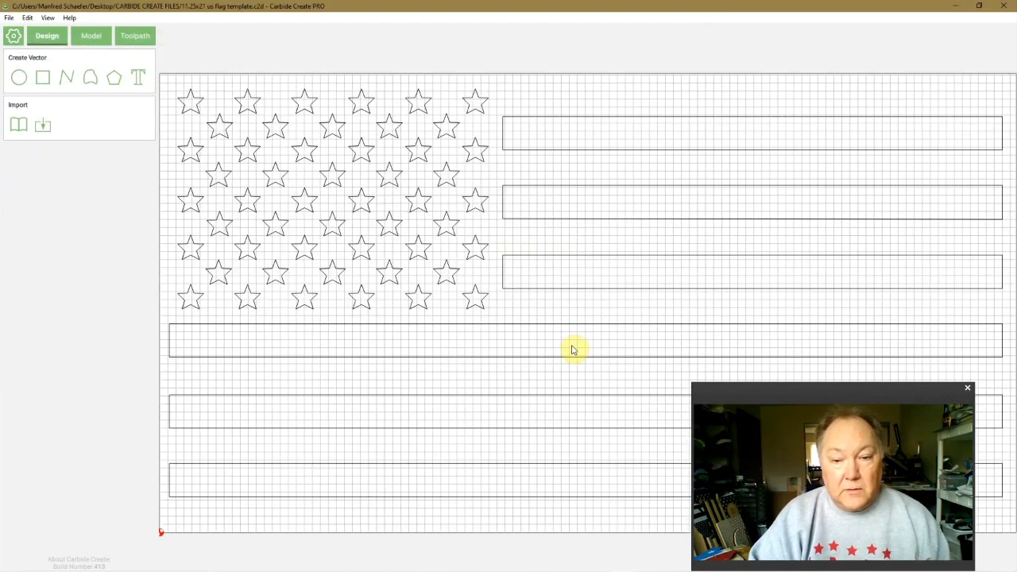
{"action": "scroll", "coordinate": [573, 350], "scroll_direction": "down", "scroll_amount": 1}
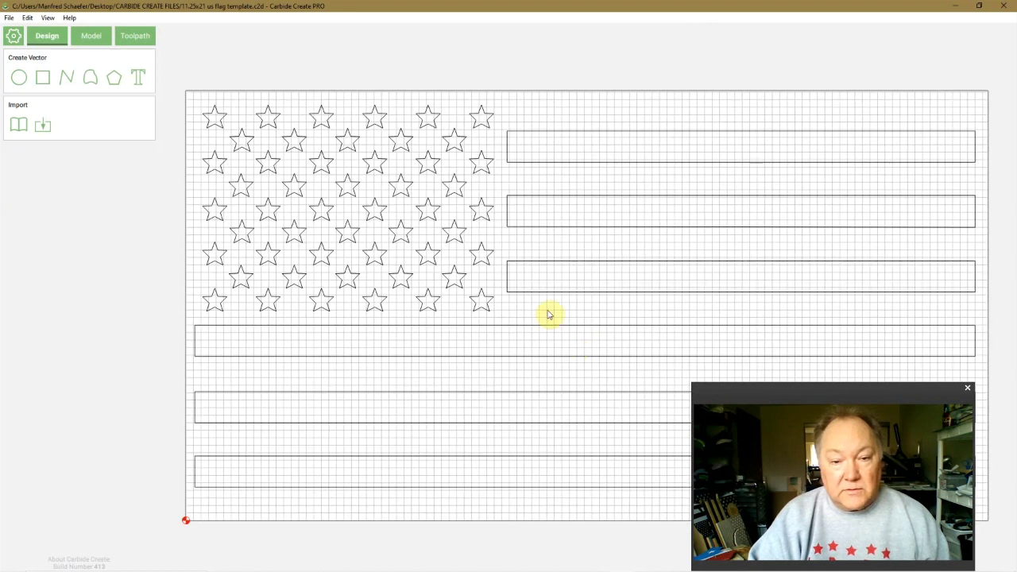
{"action": "left_click_drag", "start_coordinate": [711, 390], "coordinate": [745, 391]}
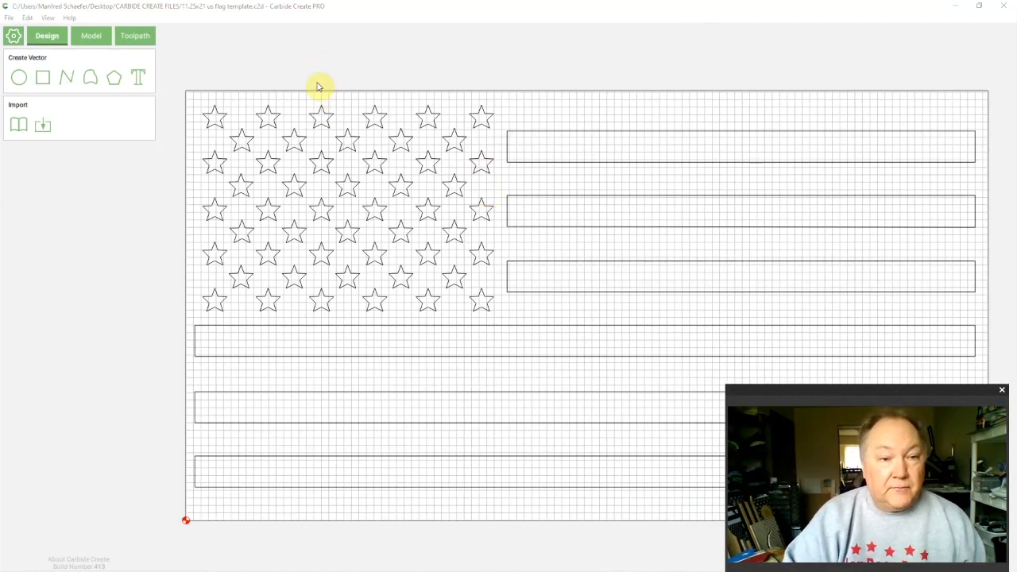
{"action": "left_click", "coordinate": [47, 18]}
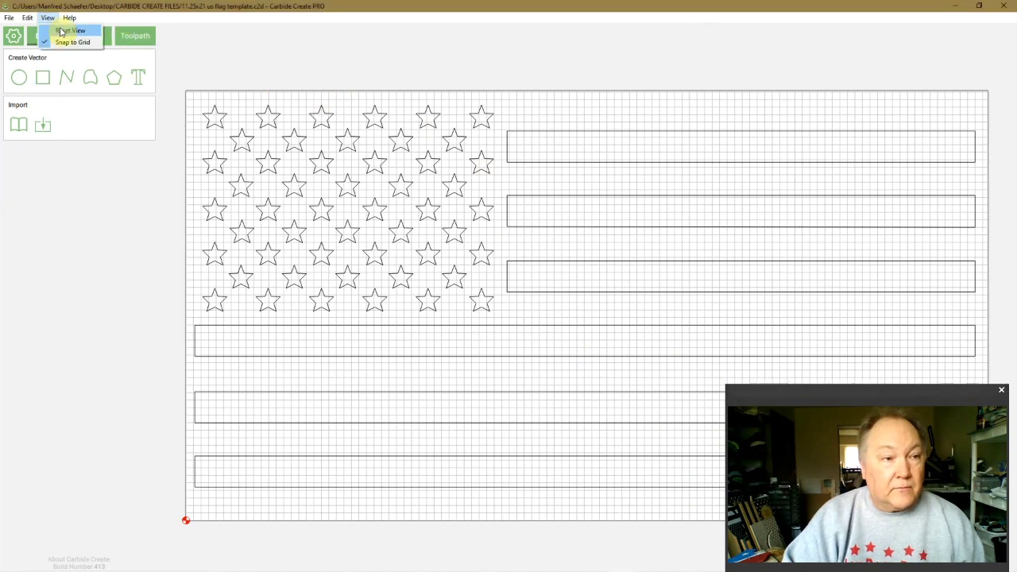
{"action": "left_click", "coordinate": [60, 31]}
{"action": "scroll", "coordinate": [466, 200], "scroll_direction": "up", "scroll_amount": 1}
{"action": "scroll", "coordinate": [466, 199], "scroll_direction": "down", "scroll_amount": 2}
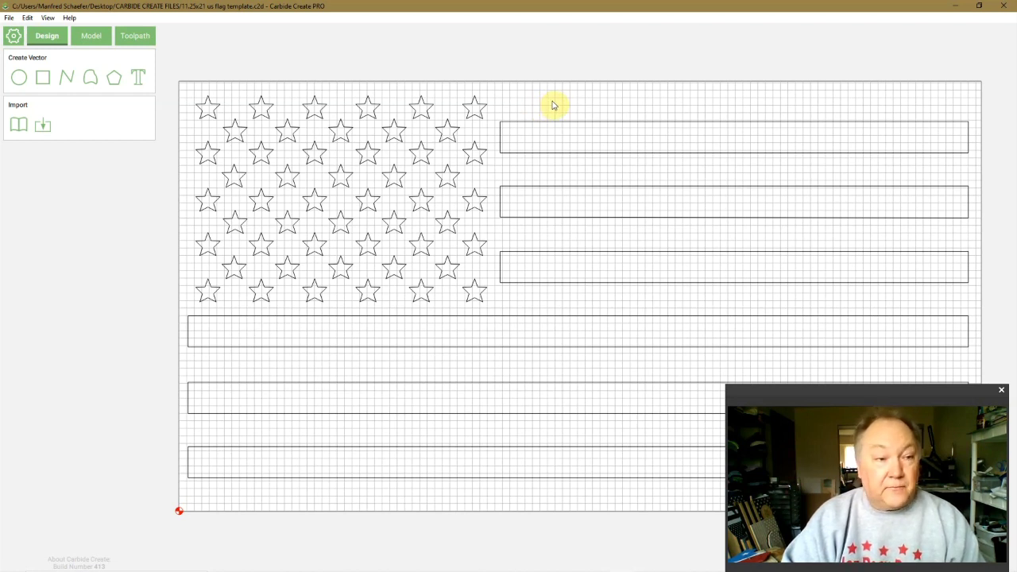
Step: Import "bad punisher1" from the CNC SVG FILES folder into the flag template with its elements grouped
{"action": "left_click", "coordinate": [45, 127]}
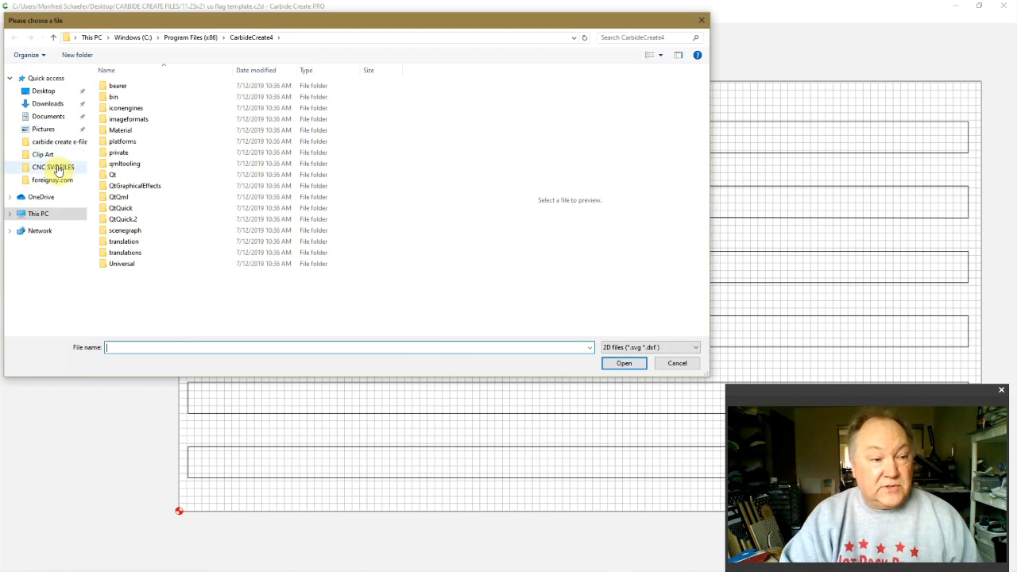
{"action": "left_click", "coordinate": [54, 166]}
{"action": "scroll", "coordinate": [341, 248], "scroll_direction": "down", "scroll_amount": 2}
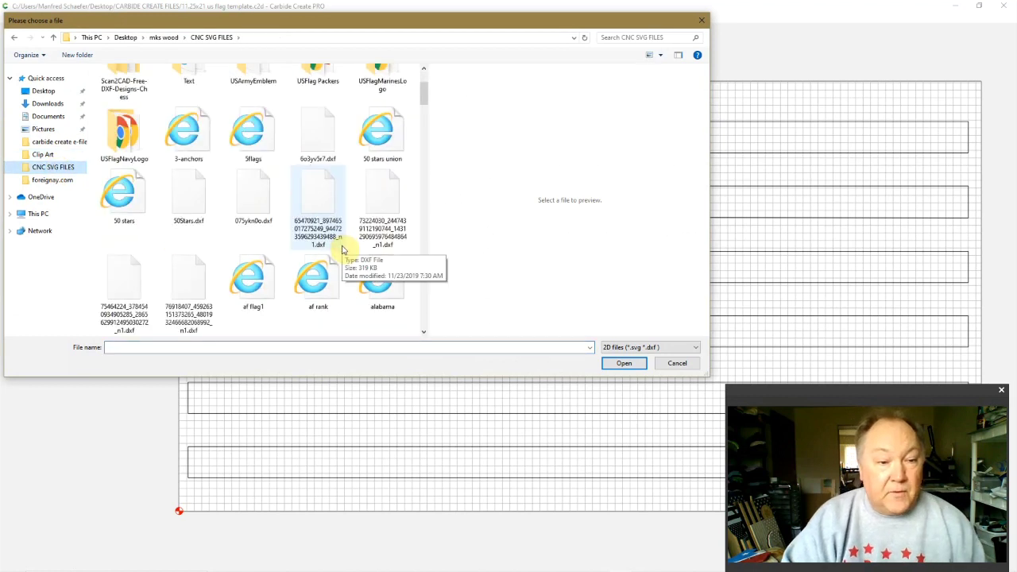
{"action": "scroll", "coordinate": [230, 254], "scroll_direction": "down", "scroll_amount": 2}
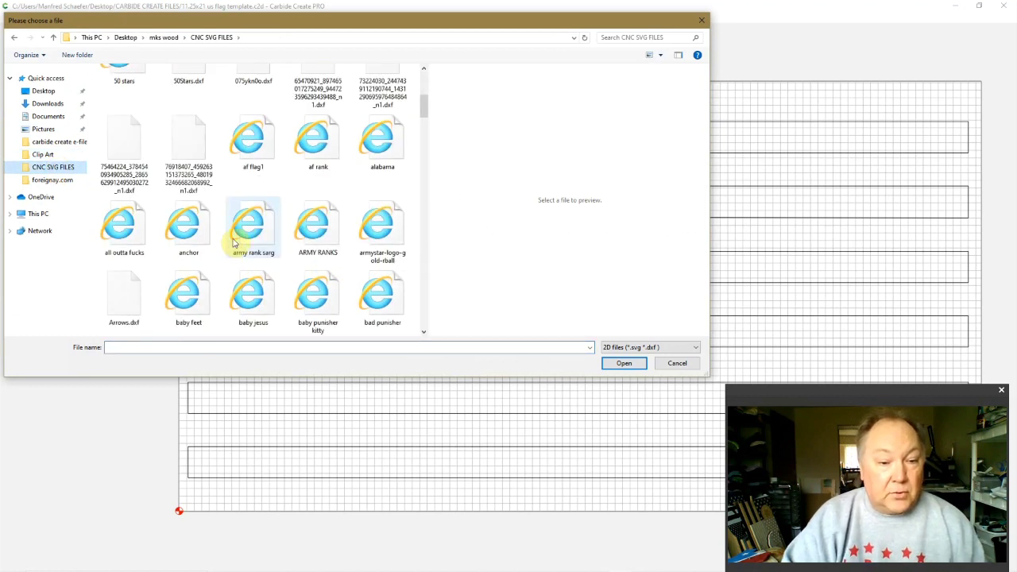
{"action": "scroll", "coordinate": [235, 239], "scroll_direction": "down", "scroll_amount": 3}
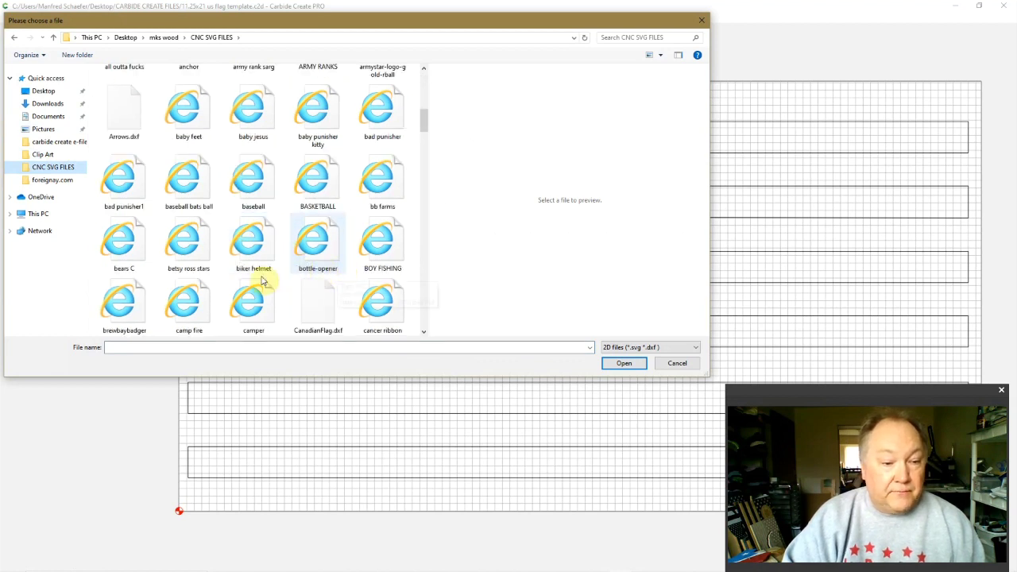
{"action": "left_click", "coordinate": [118, 194]}
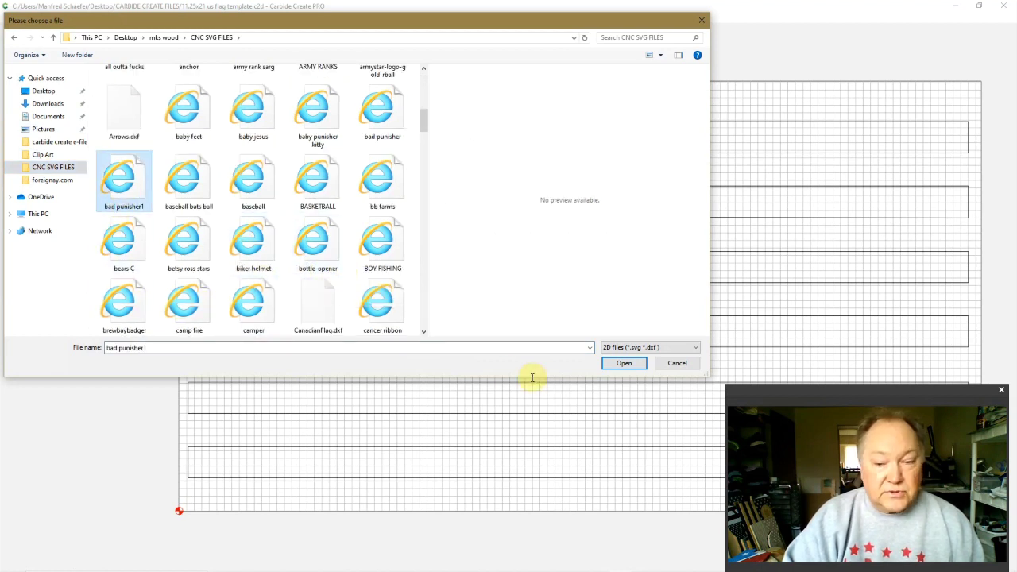
{"action": "left_click", "coordinate": [624, 364]}
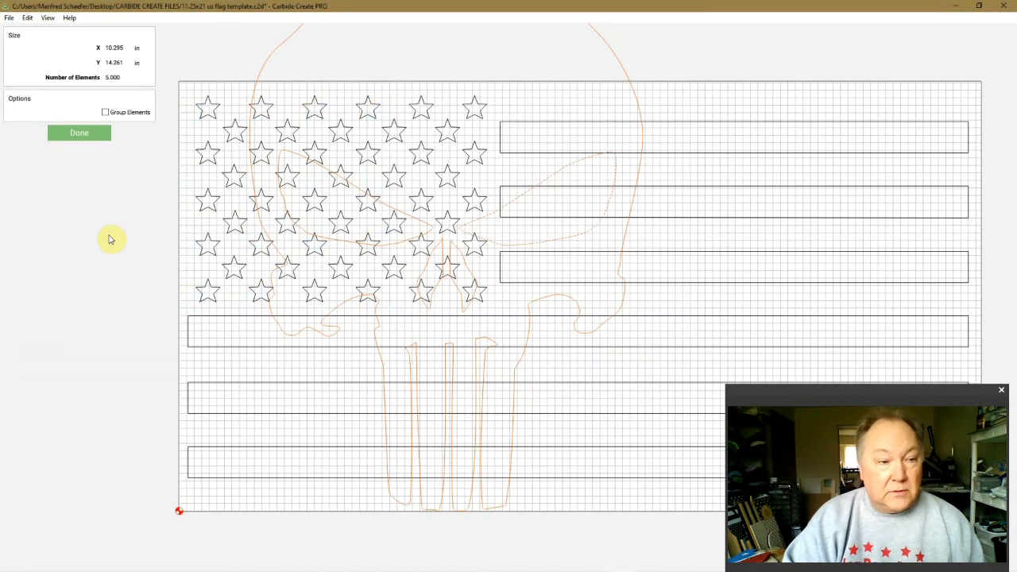
{"action": "left_click", "coordinate": [106, 113]}
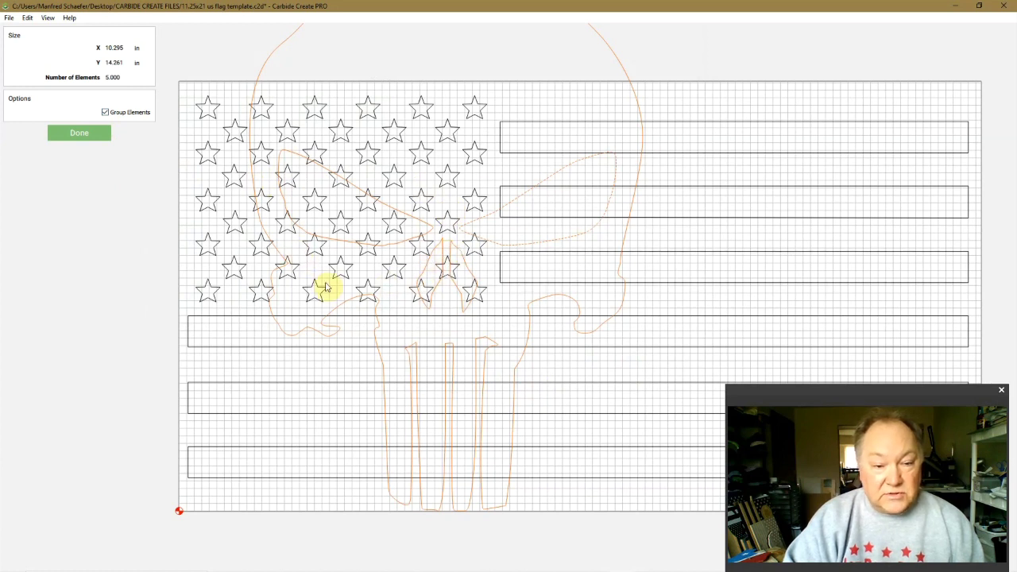
{"action": "left_click", "coordinate": [80, 135]}
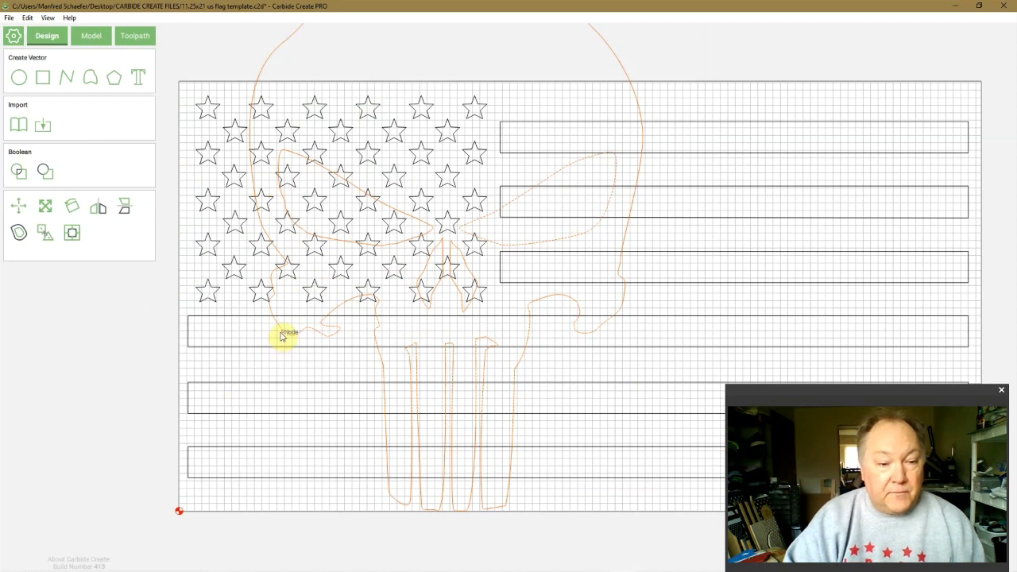
Step: Scale the skull proportionally to about 6.63 by 9.18 in and place it over the stripes in the flag's right half
{"action": "left_click", "coordinate": [46, 209]}
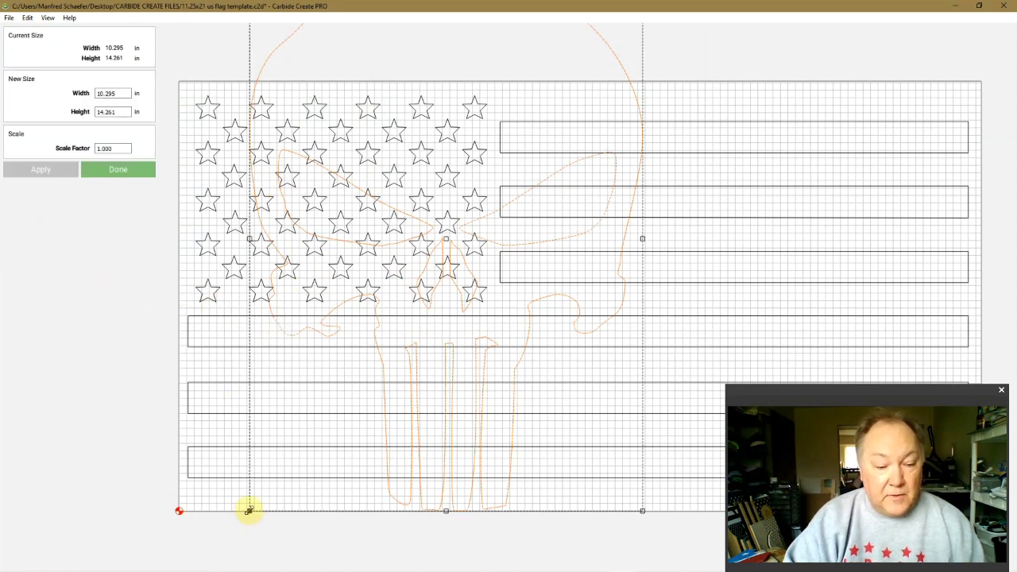
{"action": "left_click_drag", "start_coordinate": [249, 511], "coordinate": [392, 371]}
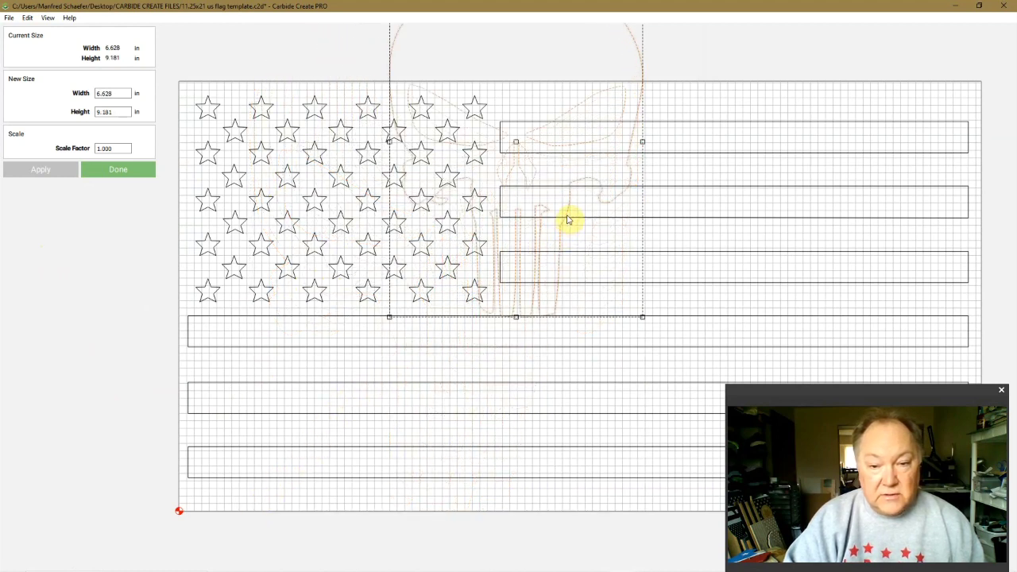
{"action": "left_click_drag", "start_coordinate": [568, 220], "coordinate": [71, 384]}
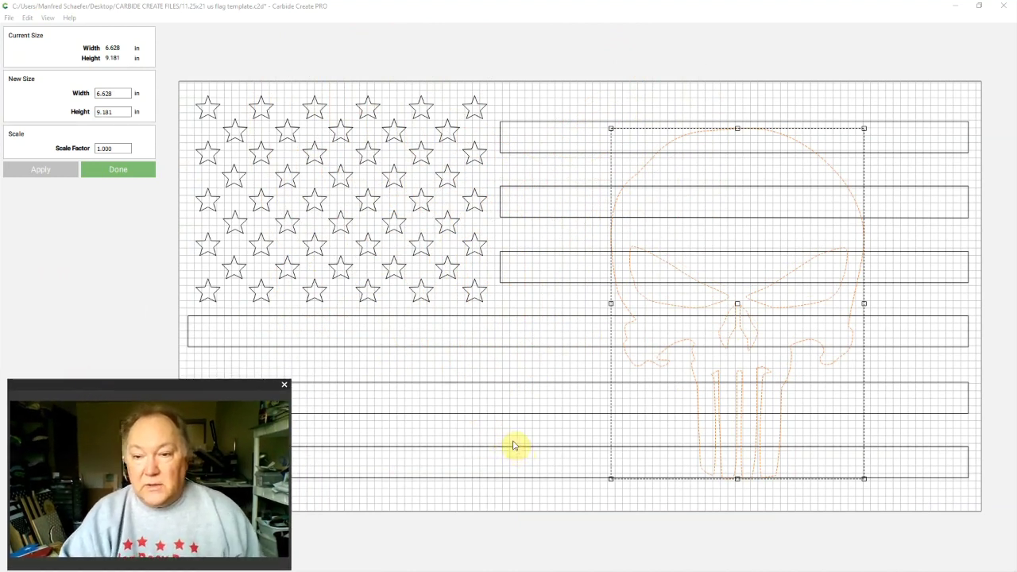
{"action": "left_click", "coordinate": [584, 332]}
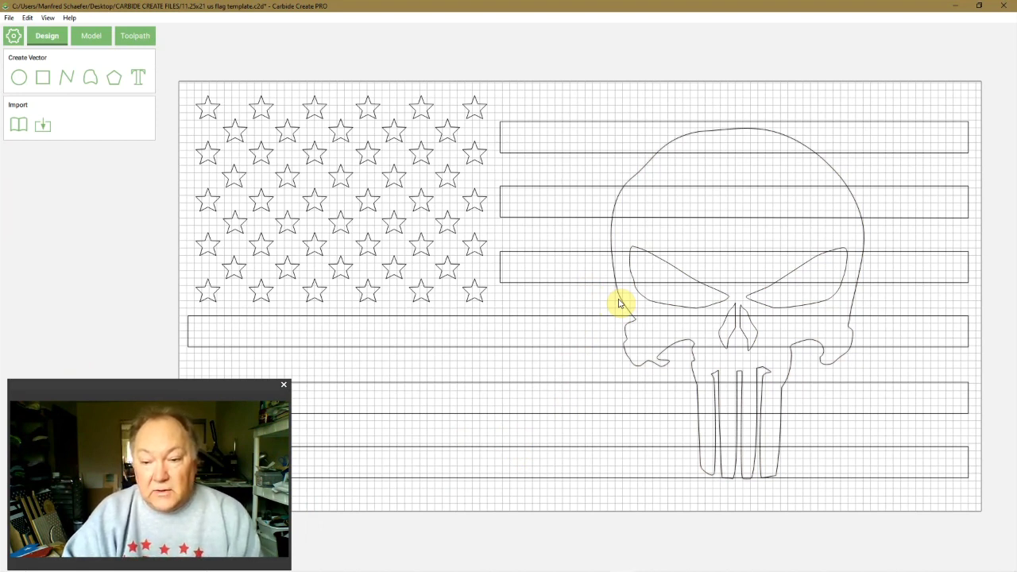
Step: Ungroup the skull's elements and select only its outer outline
{"action": "left_click", "coordinate": [620, 303]}
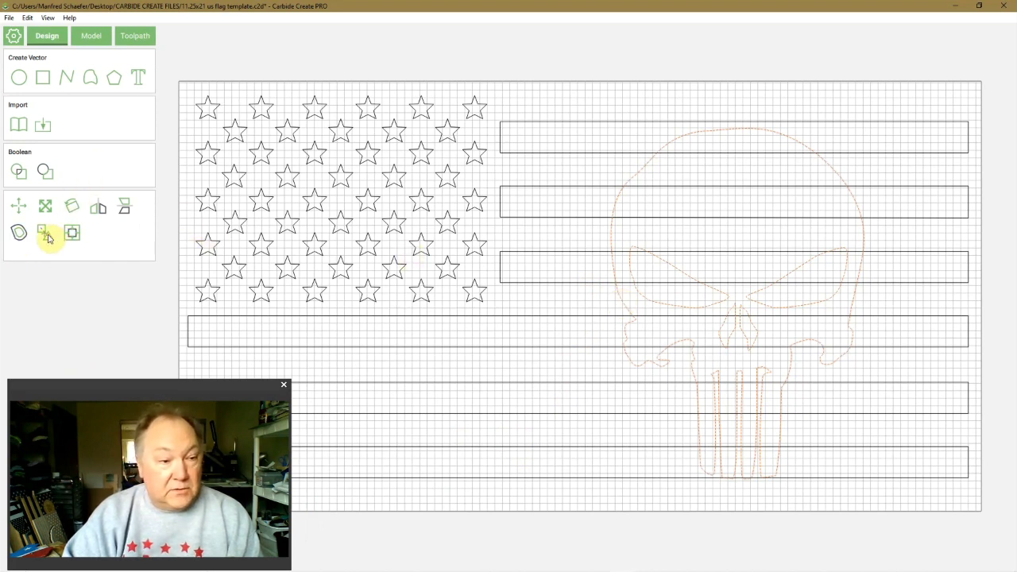
{"action": "left_click", "coordinate": [604, 307]}
{"action": "left_click", "coordinate": [618, 305]}
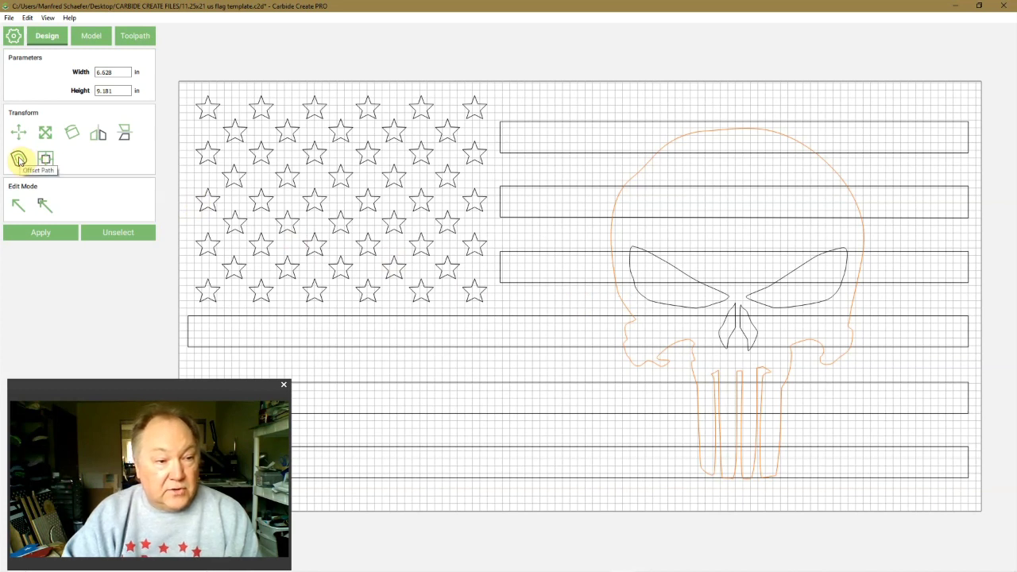
Step: Try an outside offset of 0.5 in on the skull's outer outline, and delete the offset path
{"action": "left_click", "coordinate": [18, 159]}
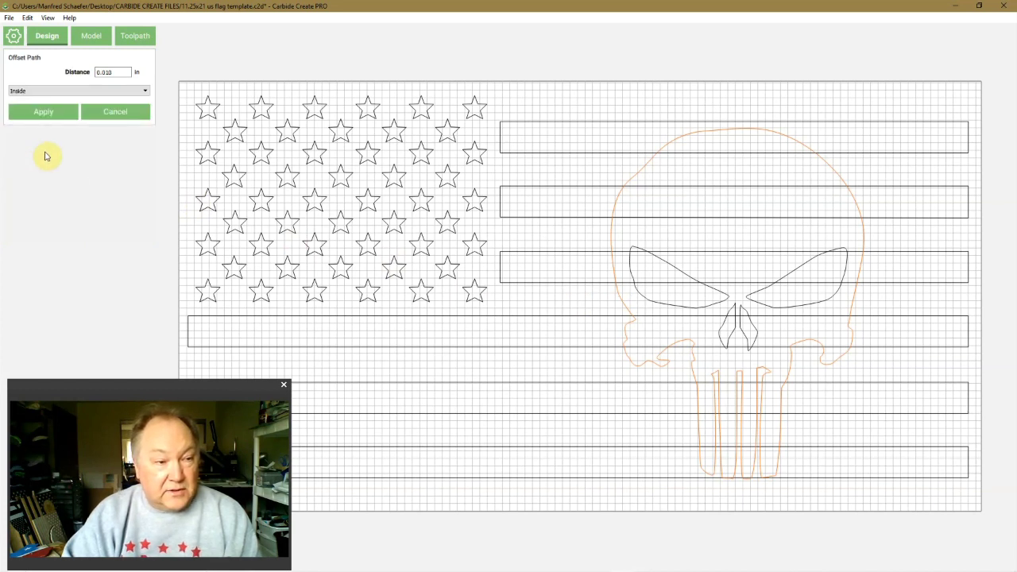
{"action": "left_click", "coordinate": [80, 91]}
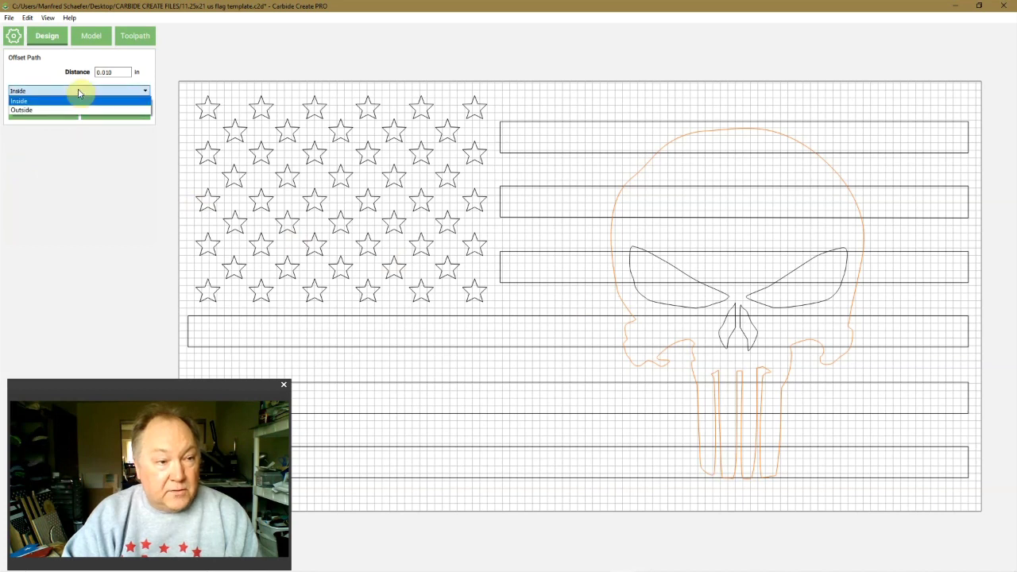
{"action": "left_click", "coordinate": [73, 112]}
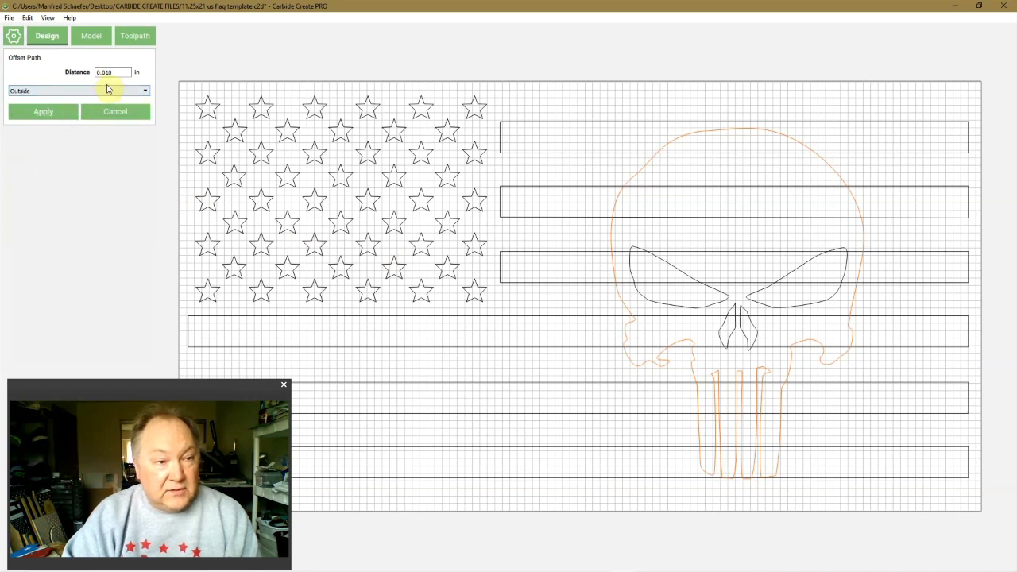
{"action": "double_click", "coordinate": [116, 73]}
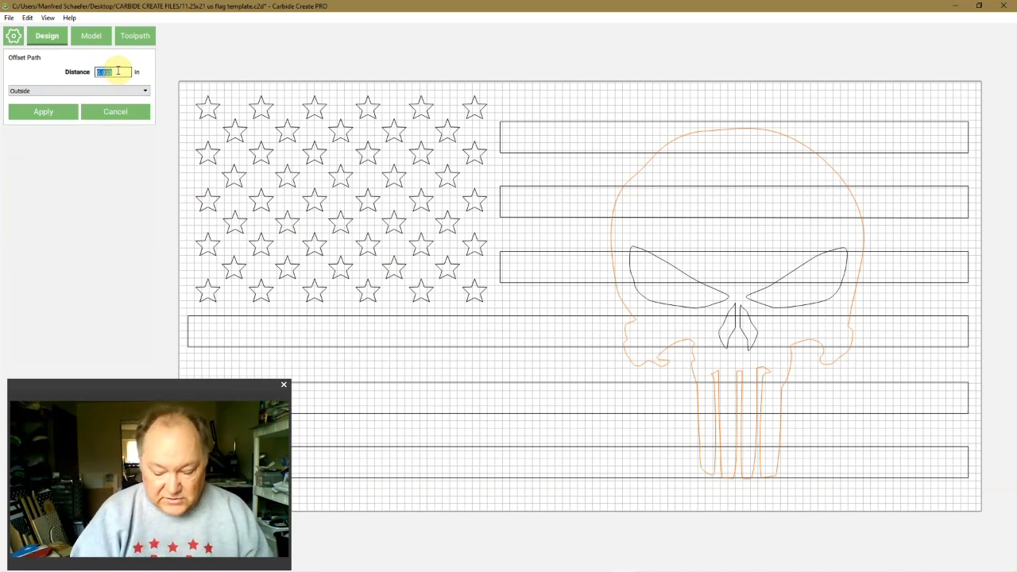
{"action": "type", "text": ".5"}
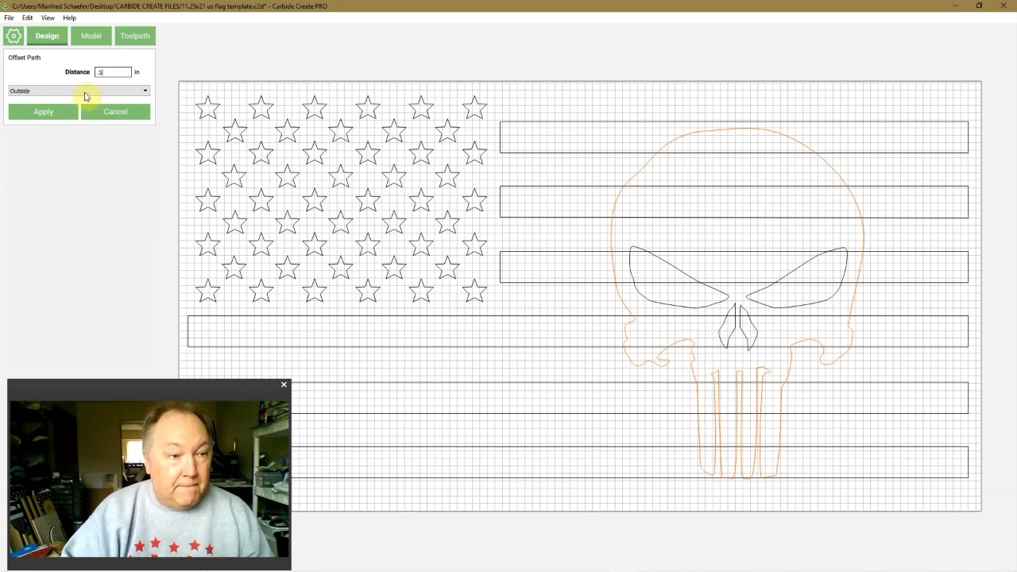
{"action": "left_click", "coordinate": [48, 113]}
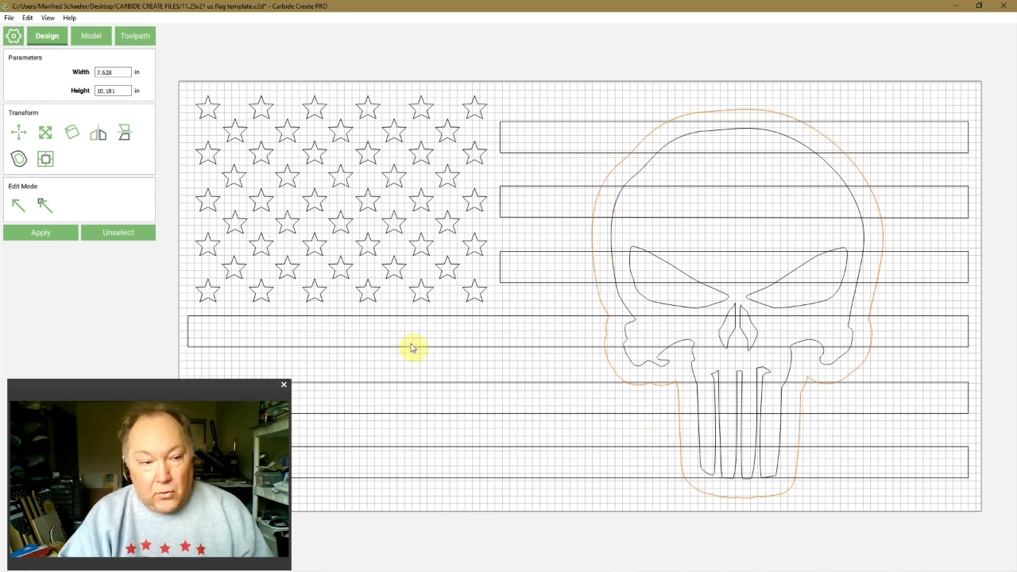
{"action": "key", "text": "Delete"}
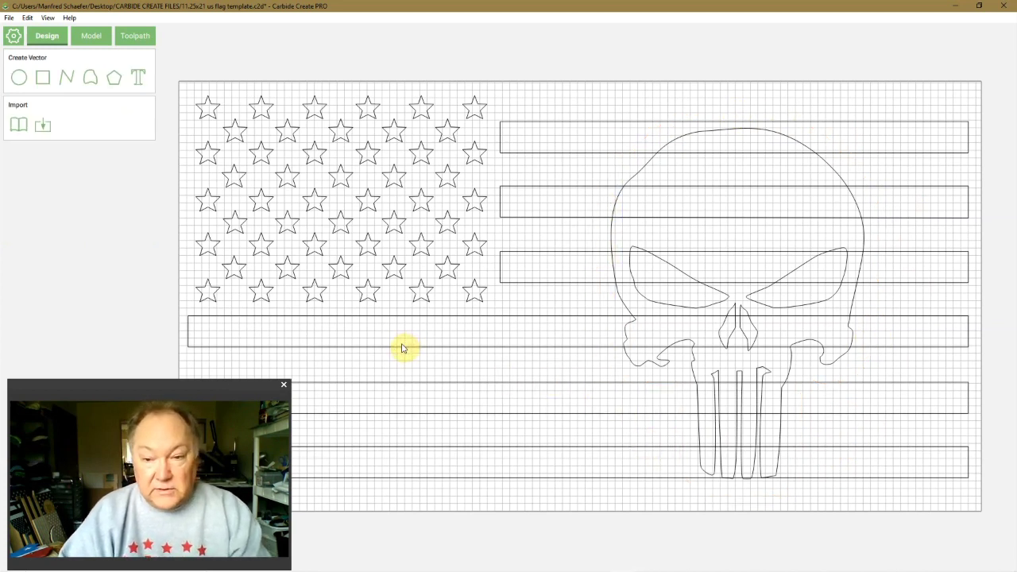
Step: Try an outside offset of 1.00 in on the skull's outer outline, and remove the offset path
{"action": "left_click", "coordinate": [628, 176]}
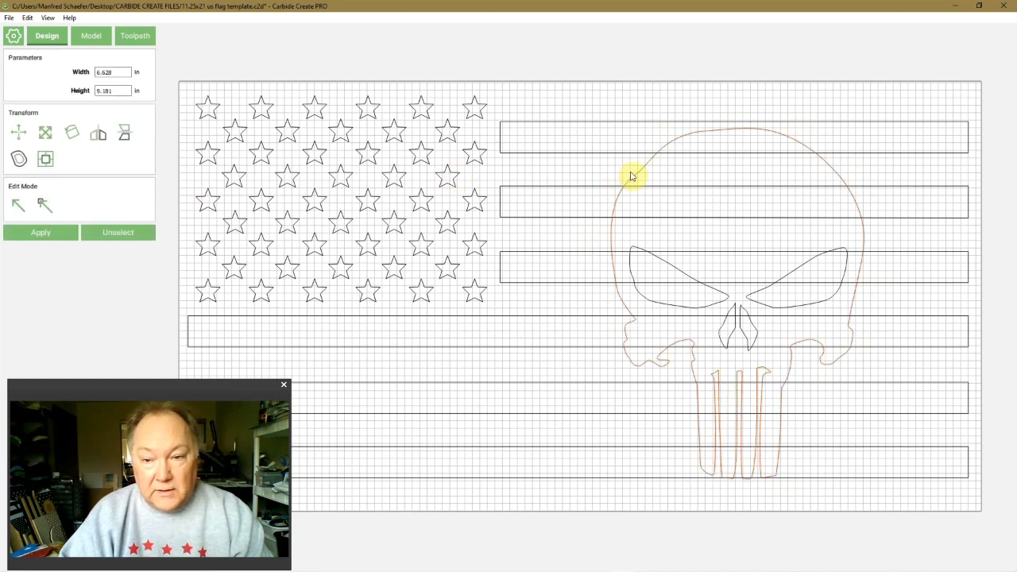
{"action": "left_click", "coordinate": [19, 159]}
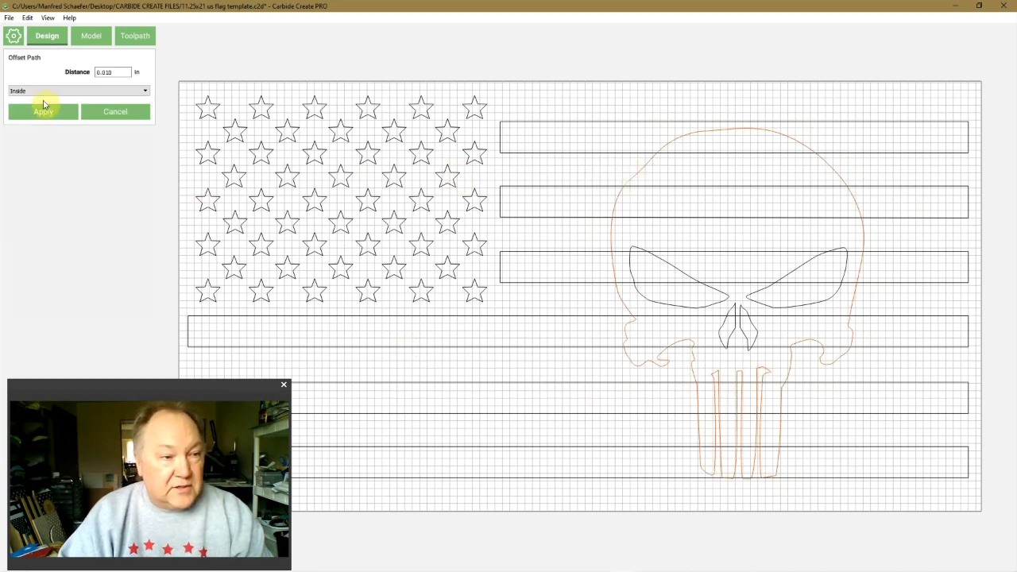
{"action": "left_click", "coordinate": [47, 91]}
{"action": "left_click", "coordinate": [45, 108]}
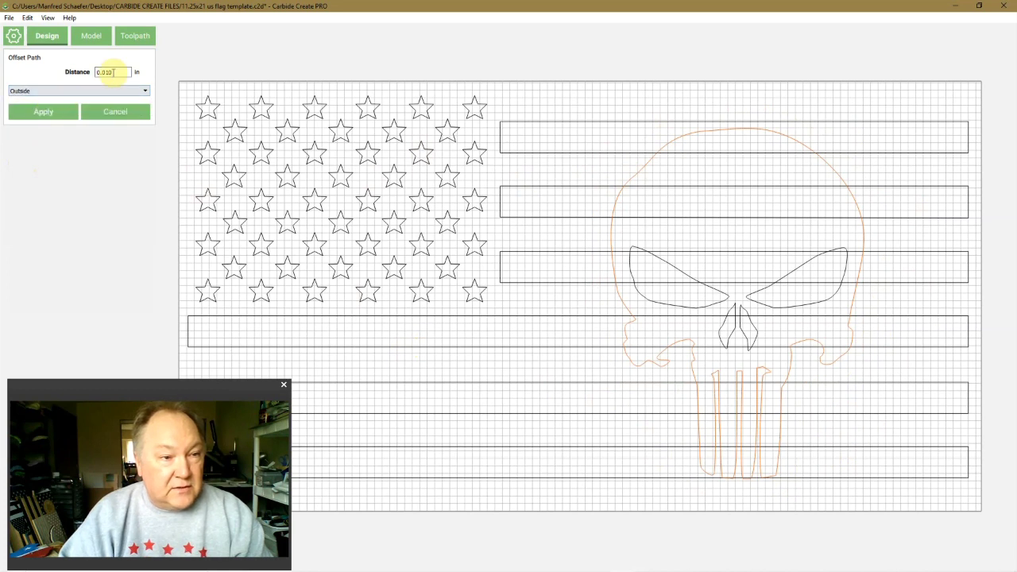
{"action": "left_click_drag", "start_coordinate": [100, 71], "coordinate": [113, 71]}
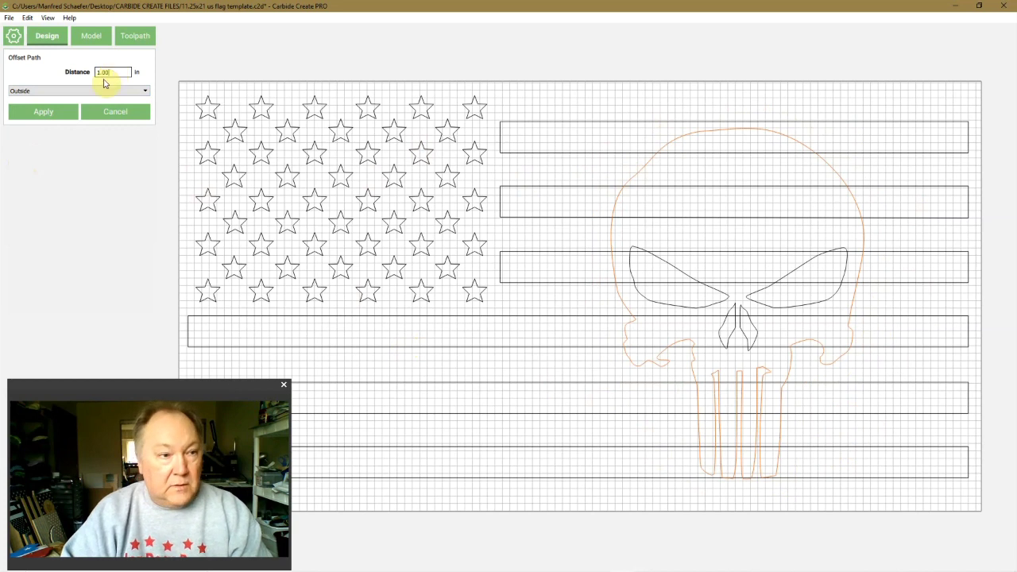
{"action": "left_click", "coordinate": [42, 114]}
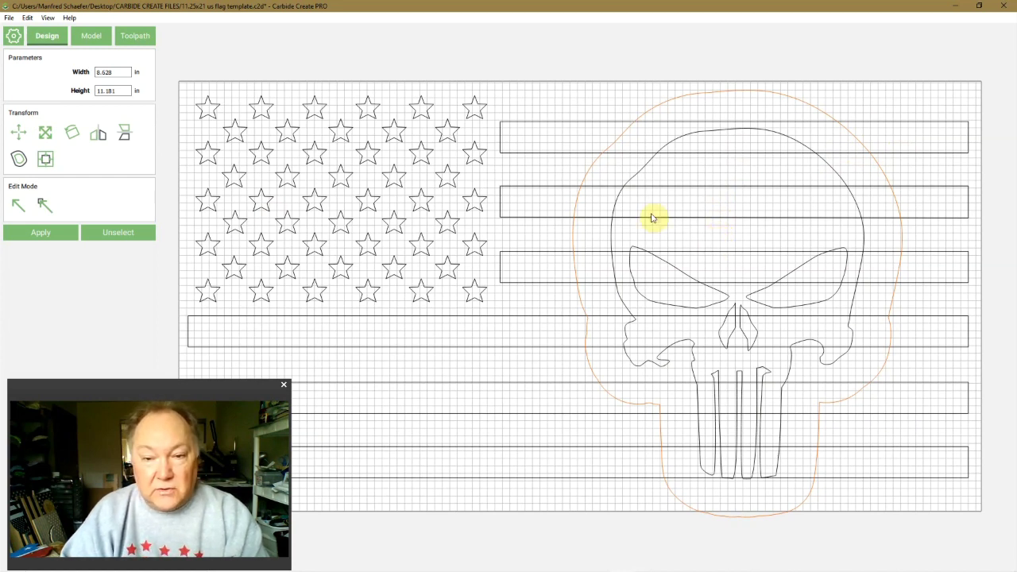
{"action": "left_click", "coordinate": [599, 205]}
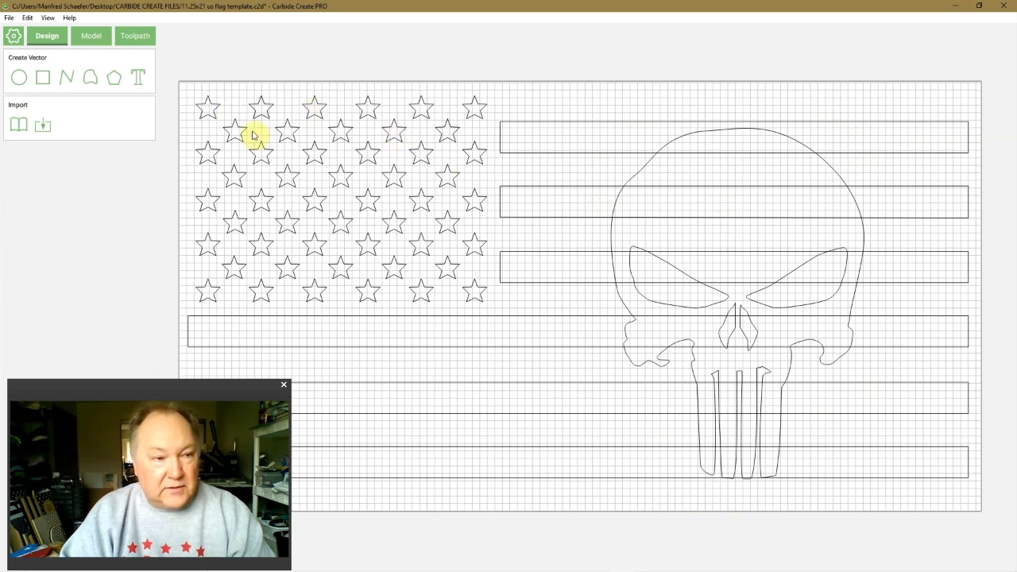
Step: Offset the skull's outer outline 0.5 in to the outside and clear the selection
{"action": "left_click", "coordinate": [636, 175]}
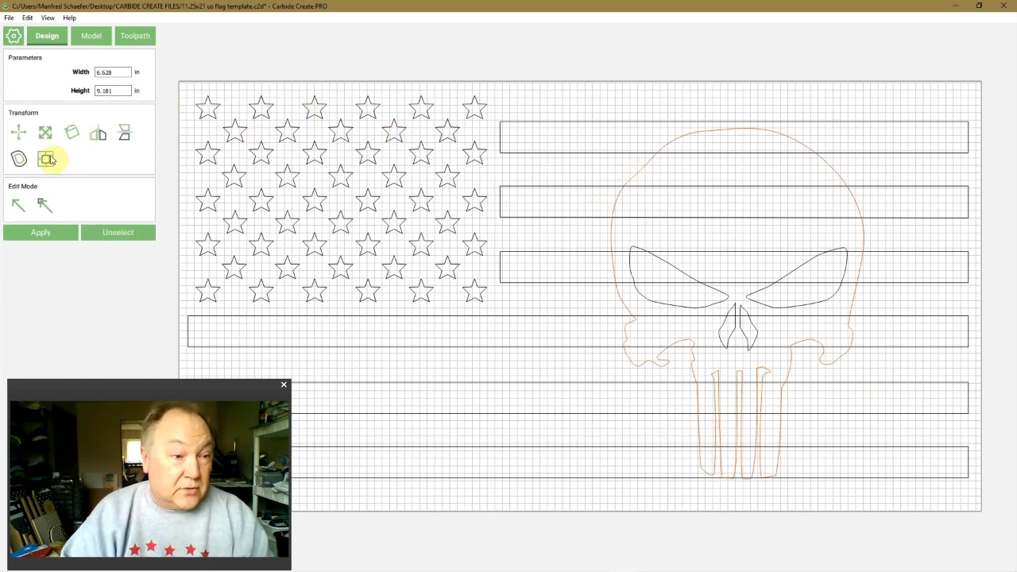
{"action": "left_click", "coordinate": [20, 161]}
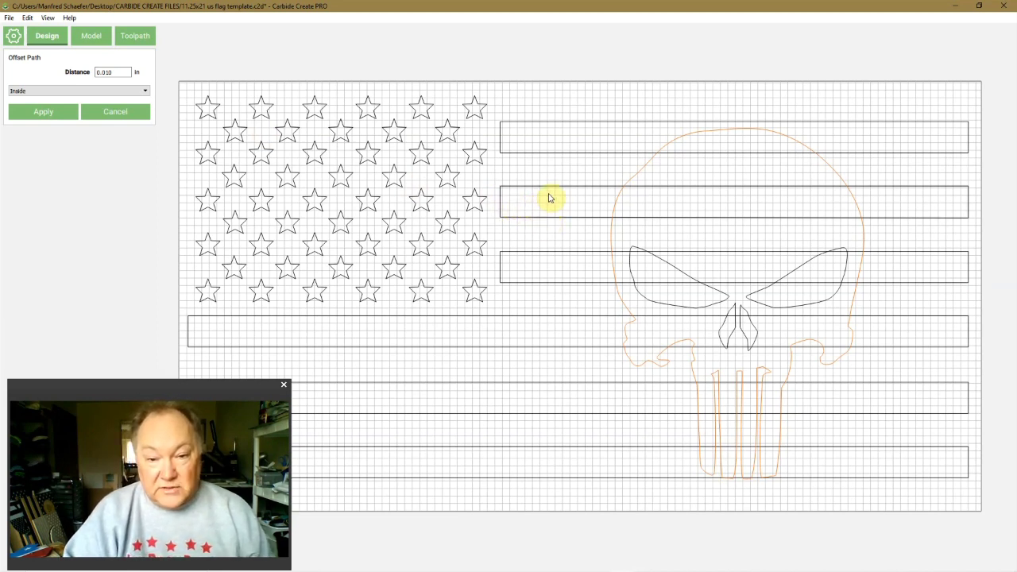
{"action": "left_click", "coordinate": [57, 94]}
{"action": "left_click", "coordinate": [57, 109]}
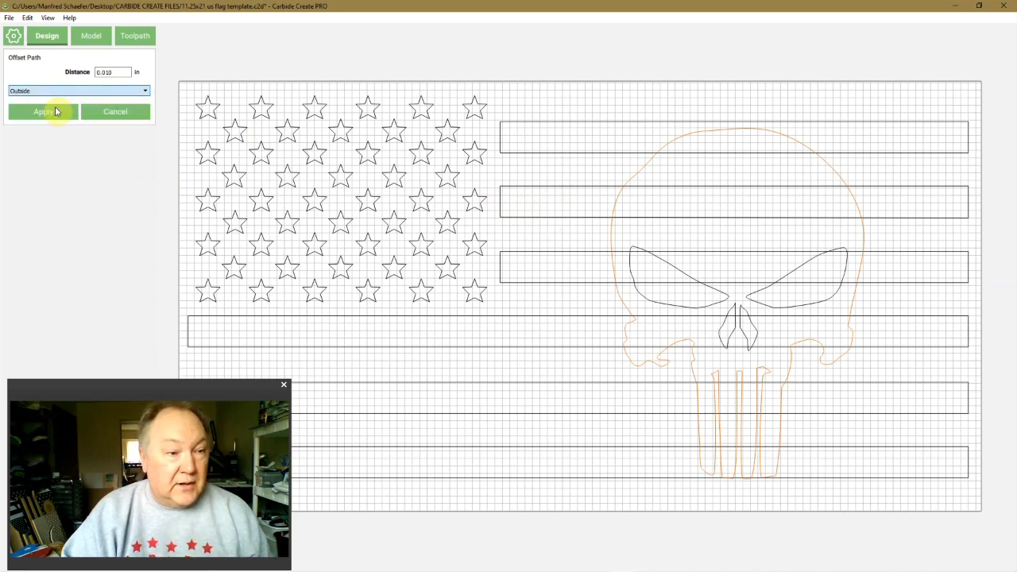
{"action": "double_click", "coordinate": [116, 73]}
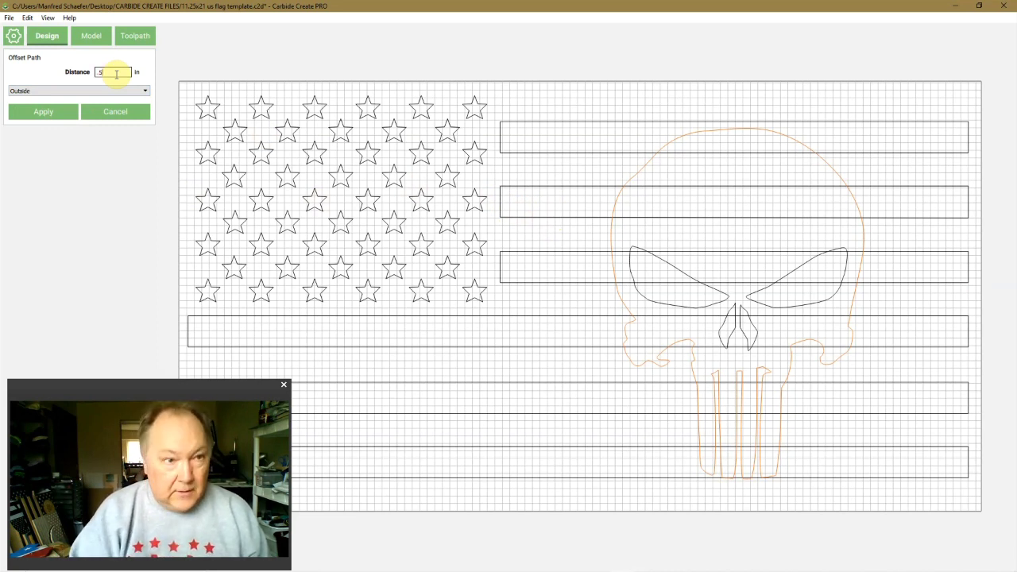
{"action": "left_click", "coordinate": [41, 111]}
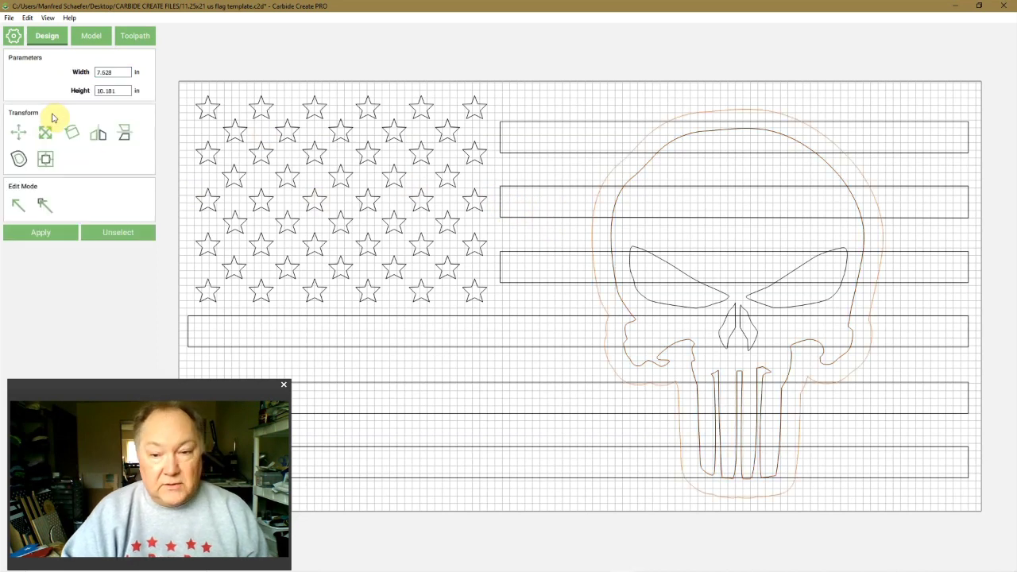
{"action": "left_click", "coordinate": [538, 104]}
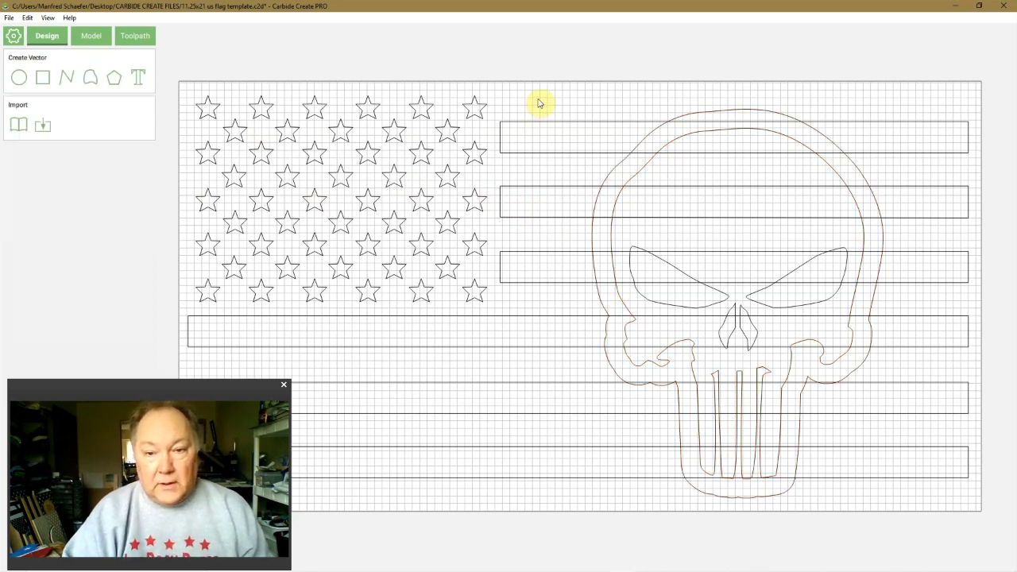
Step: Select all six stripes plus the skull's offset outline and subtract the outline from the stripes with Boolean Subtract
{"action": "left_click_drag", "start_coordinate": [538, 104], "coordinate": [553, 459]}
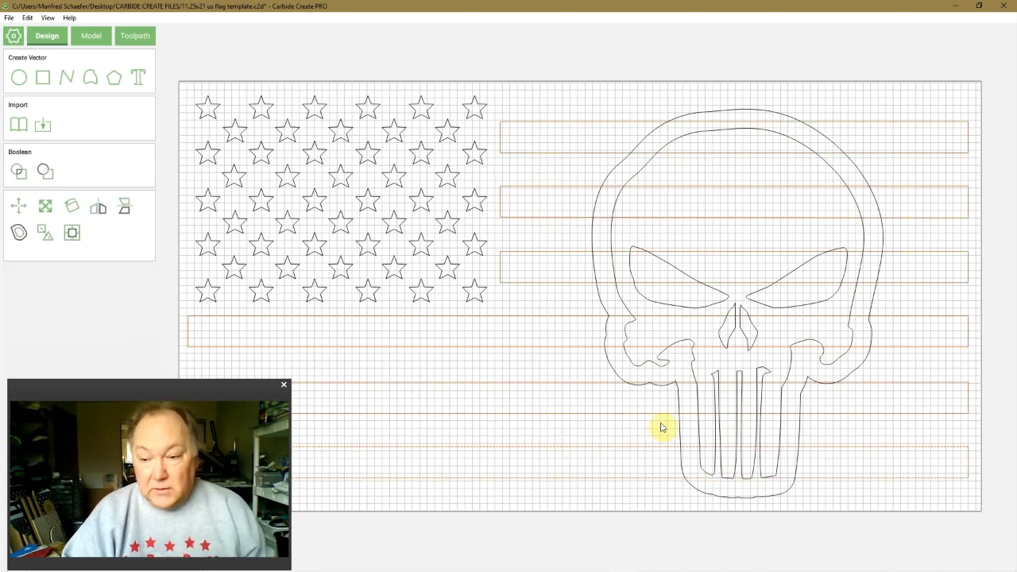
{"action": "left_click", "coordinate": [877, 300], "text": "shift"}
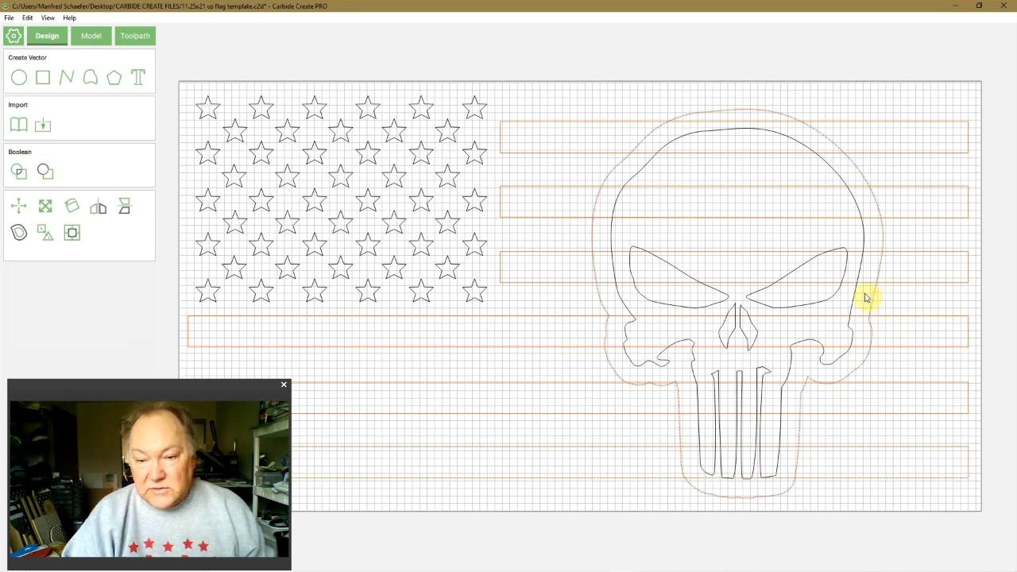
{"action": "left_click", "coordinate": [46, 174]}
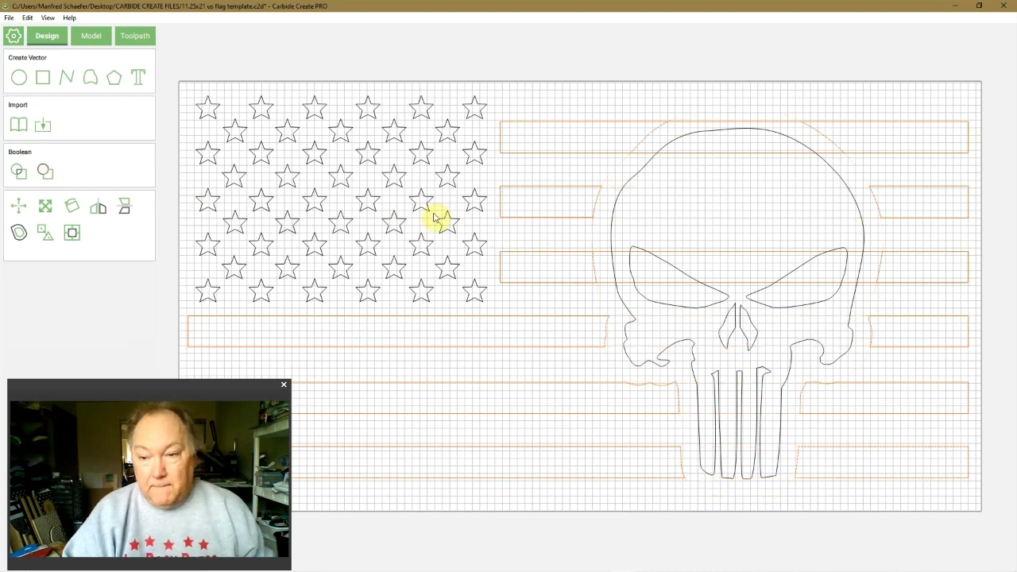
{"action": "left_click", "coordinate": [731, 205]}
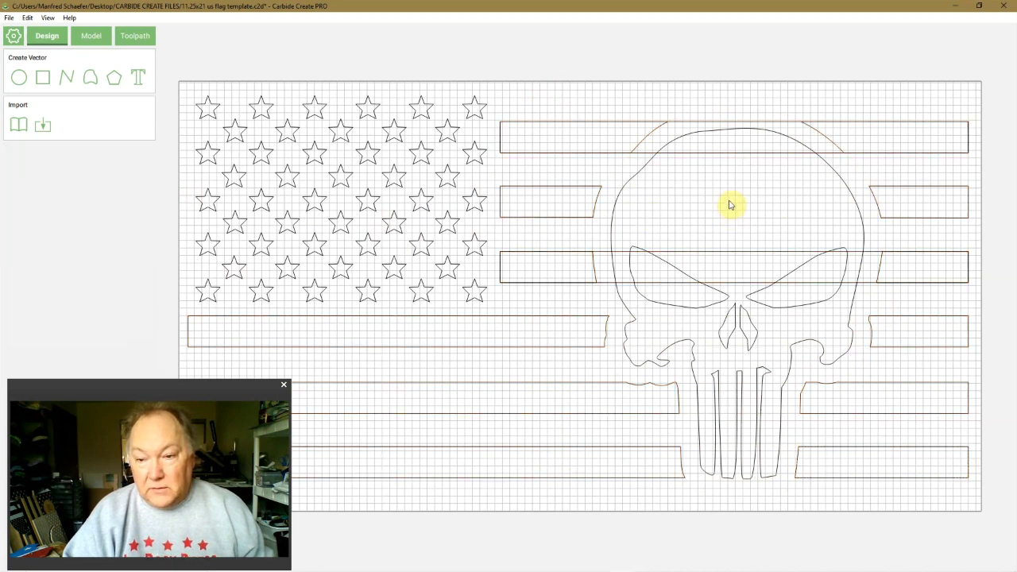
Step: Delete the leftover uncut stripe rectangles crossing the skull at the first and third stripes
{"action": "left_click", "coordinate": [732, 252]}
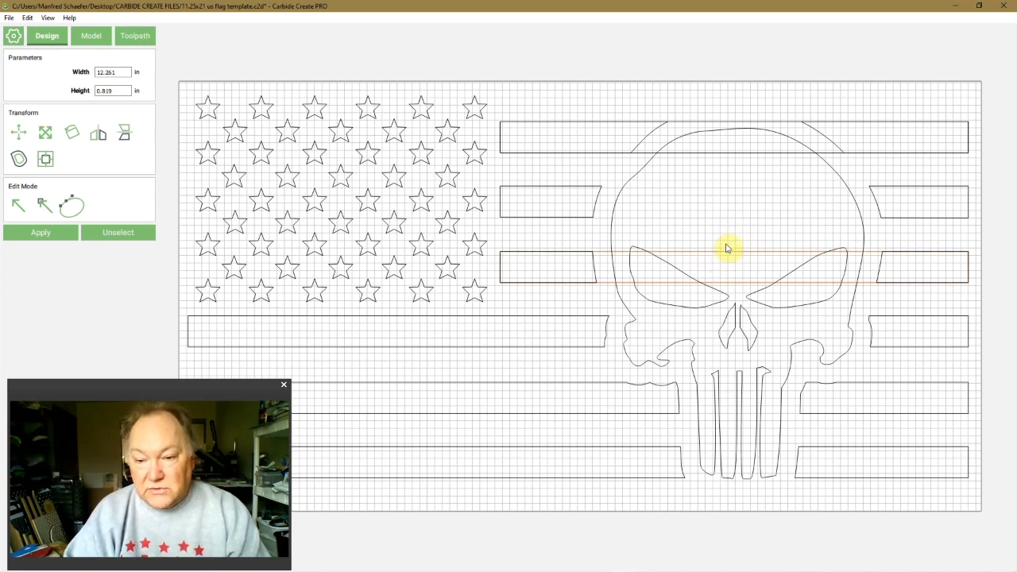
{"action": "left_click", "coordinate": [727, 218]}
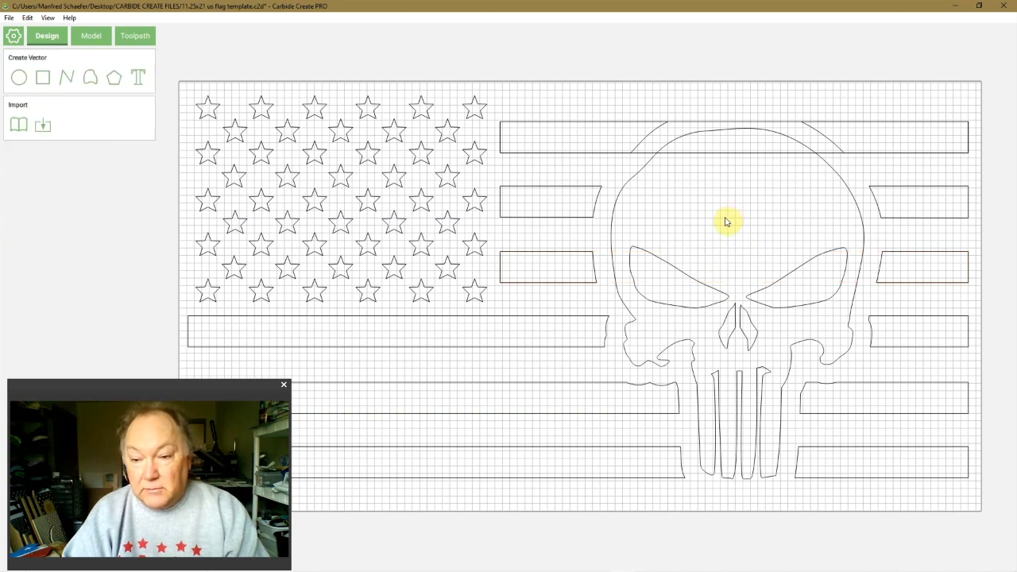
{"action": "left_click", "coordinate": [739, 162]}
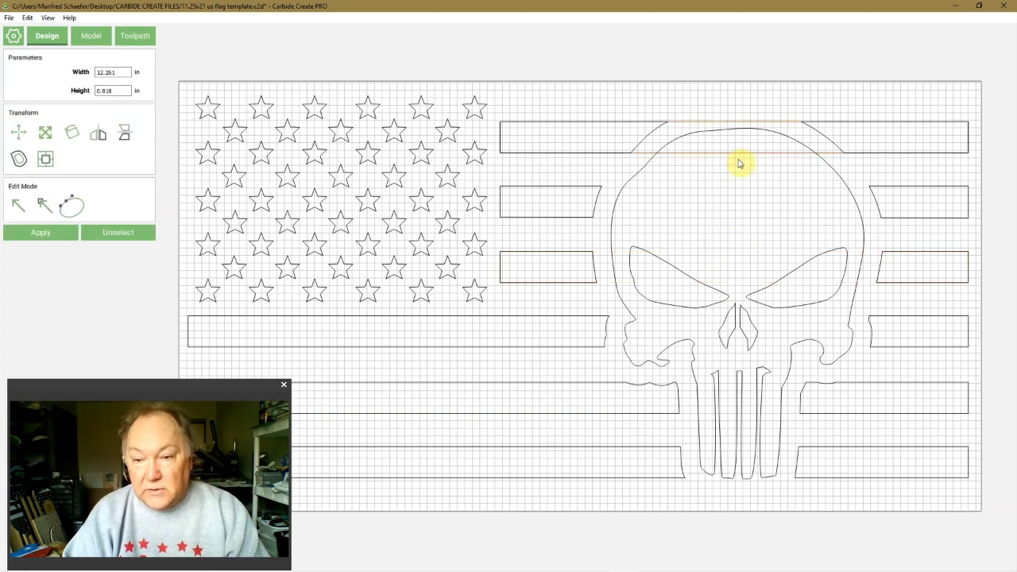
{"action": "left_click", "coordinate": [739, 167]}
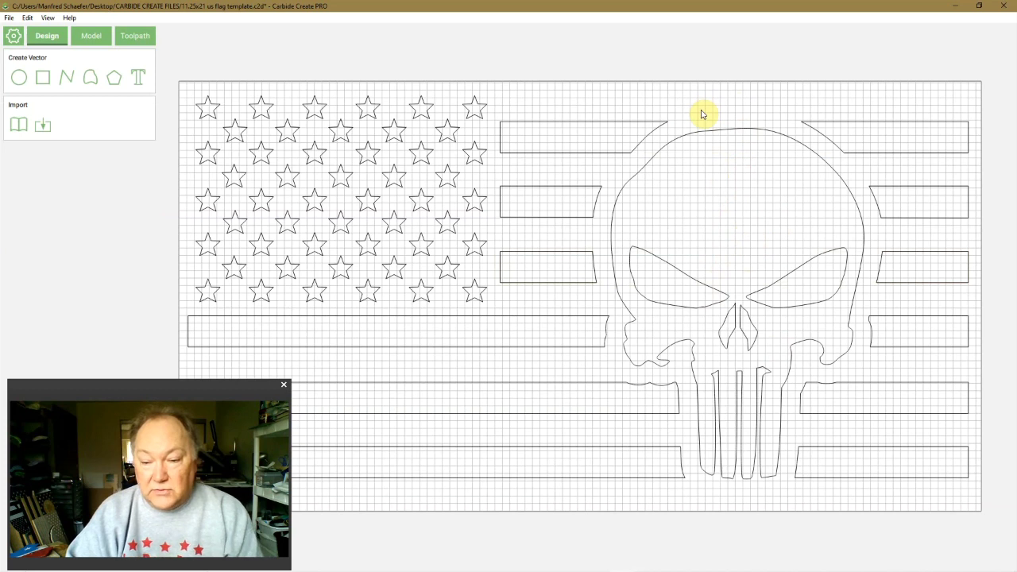
Step: Delete the template's existing toolpath group containing the stripes and Stars 60 toolpaths
{"action": "left_click", "coordinate": [133, 37]}
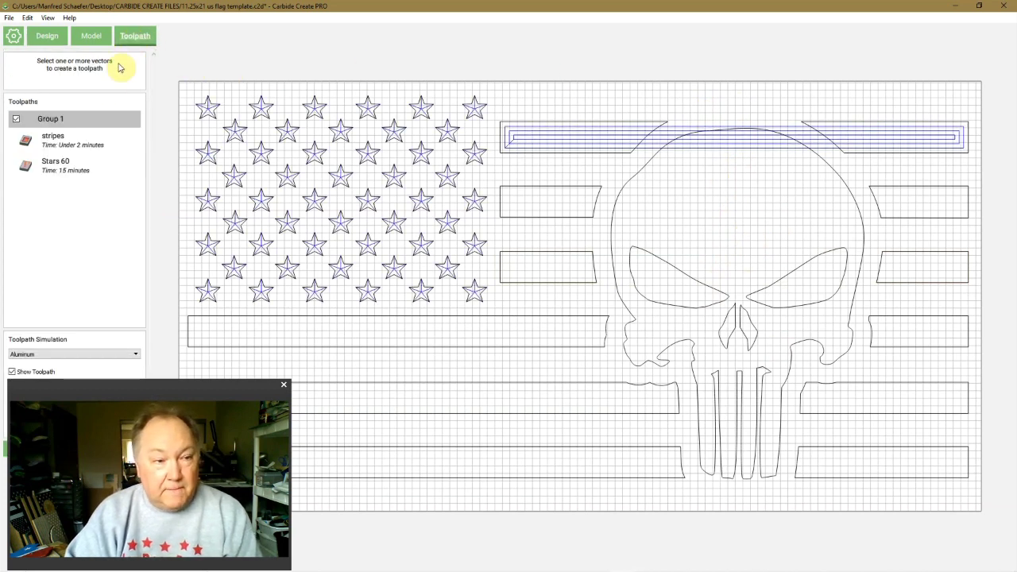
{"action": "right_click", "coordinate": [57, 121]}
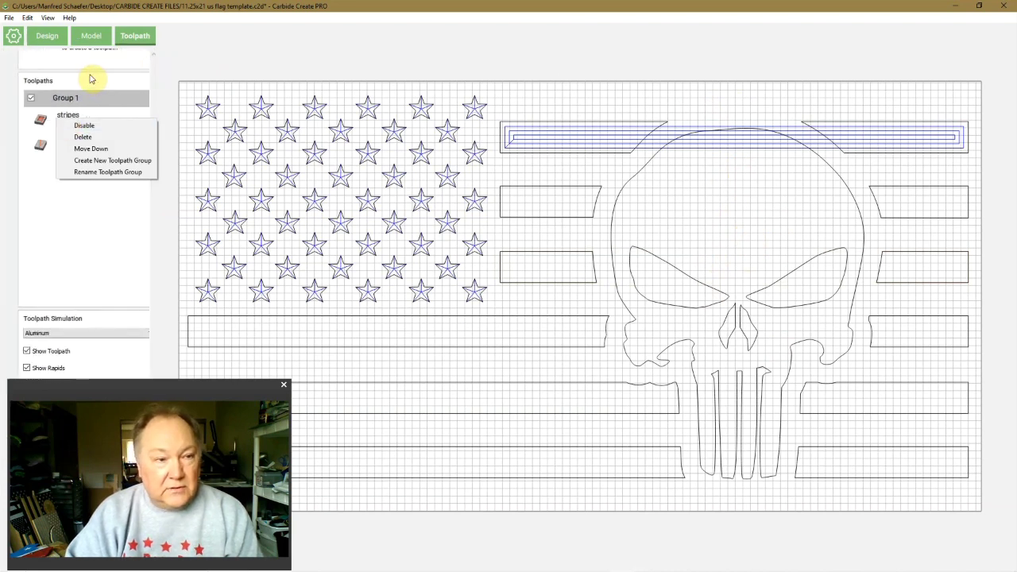
{"action": "left_click", "coordinate": [72, 96]}
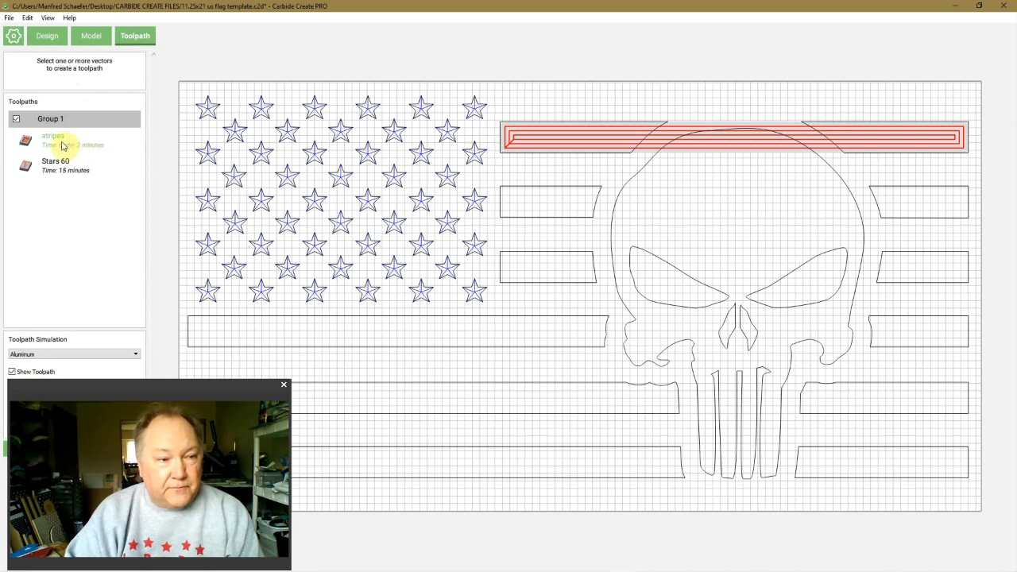
{"action": "right_click", "coordinate": [62, 146]}
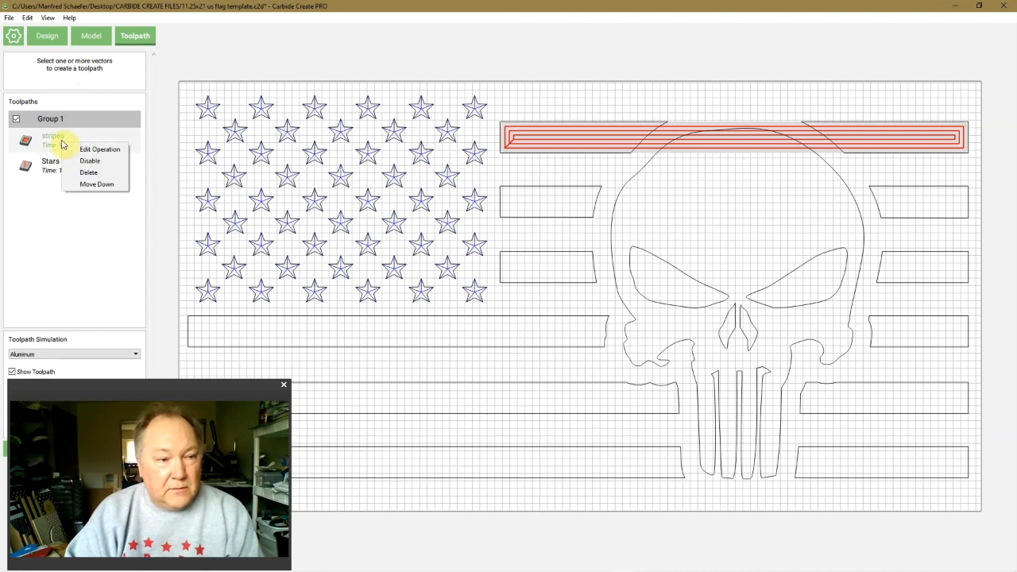
{"action": "left_click", "coordinate": [62, 143]}
{"action": "right_click", "coordinate": [64, 125]}
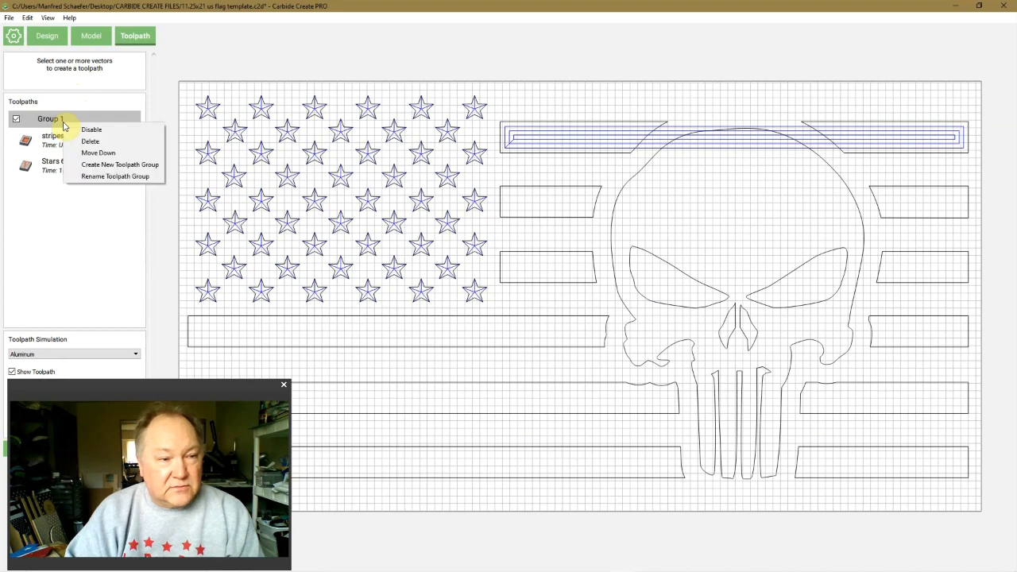
{"action": "left_click", "coordinate": [80, 141]}
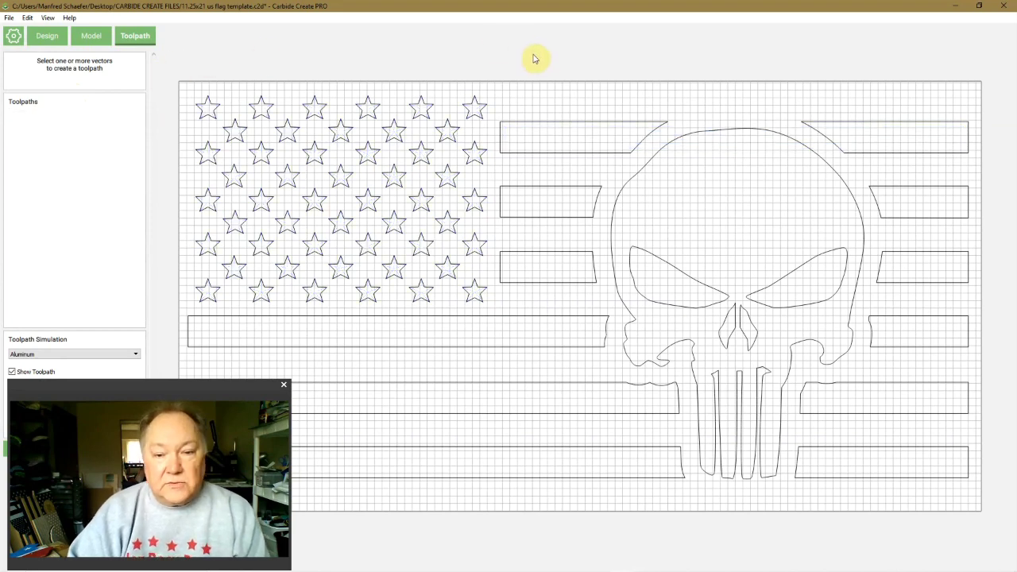
Step: Select all twelve trimmed stripe segments on both sides of the skull for toolpath creation
{"action": "left_click_drag", "start_coordinate": [560, 72], "coordinate": [549, 461]}
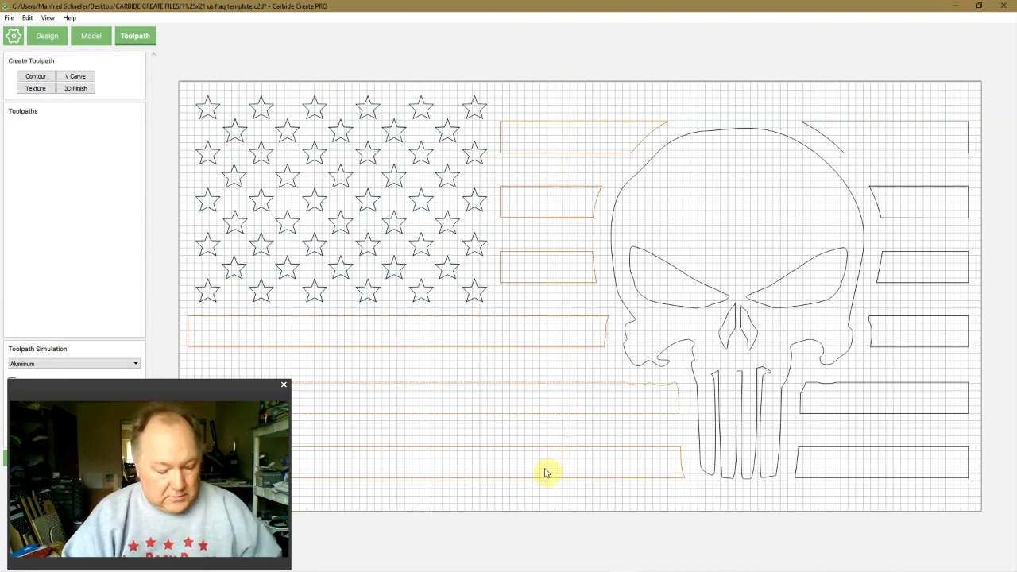
{"action": "left_click", "coordinate": [966, 151], "text": "shift"}
{"action": "left_click", "coordinate": [967, 194], "text": "shift"}
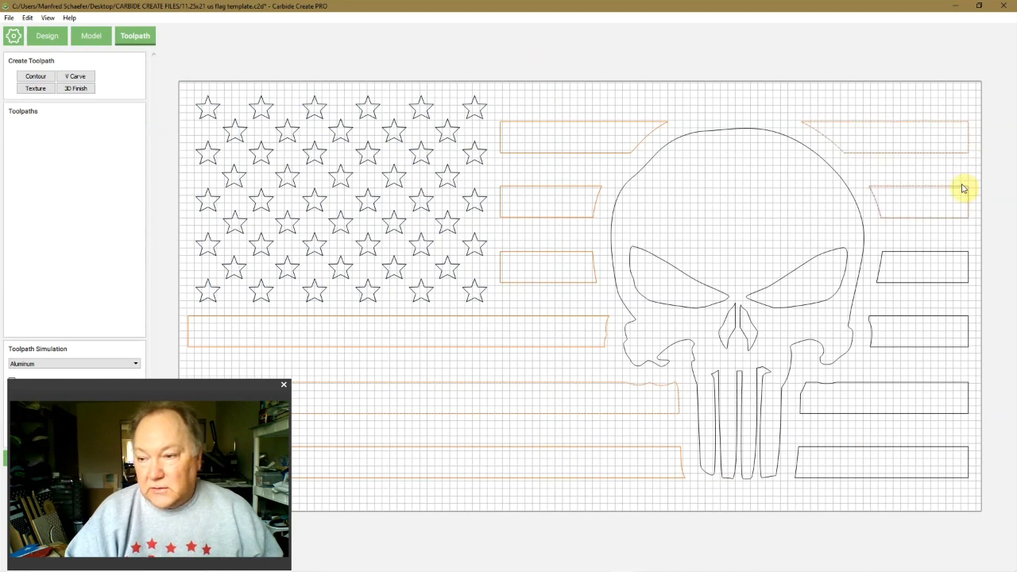
{"action": "left_click", "coordinate": [959, 252], "text": "shift"}
{"action": "left_click", "coordinate": [950, 317], "text": "shift"}
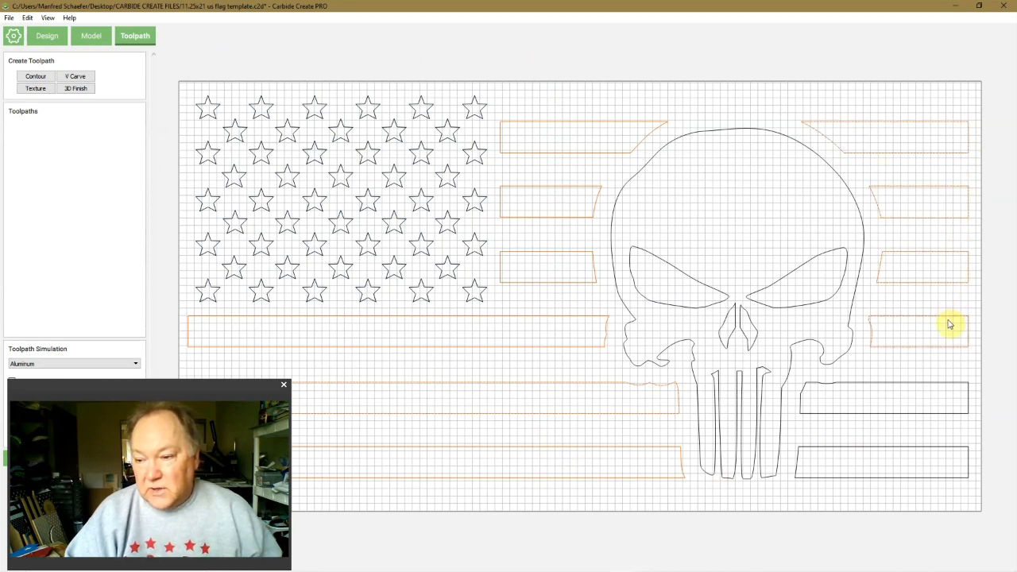
{"action": "left_click", "coordinate": [940, 385], "text": "shift"}
{"action": "left_click", "coordinate": [931, 448], "text": "shift"}
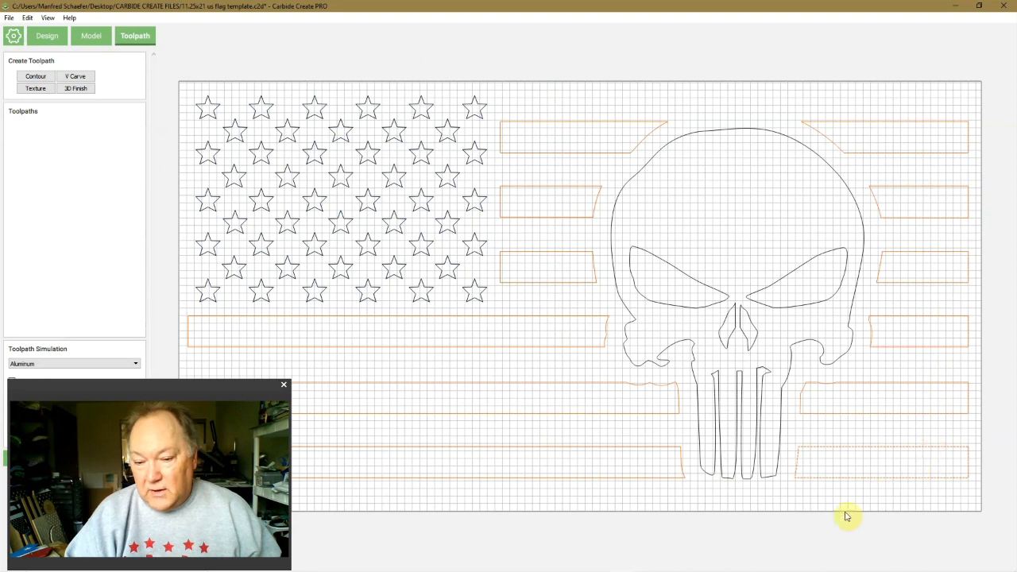
Step: Set up a Contour toolpath for the stripes with the #201 0.250 in end mill, .100 in max depth and Pocket offset
{"action": "left_click", "coordinate": [40, 80]}
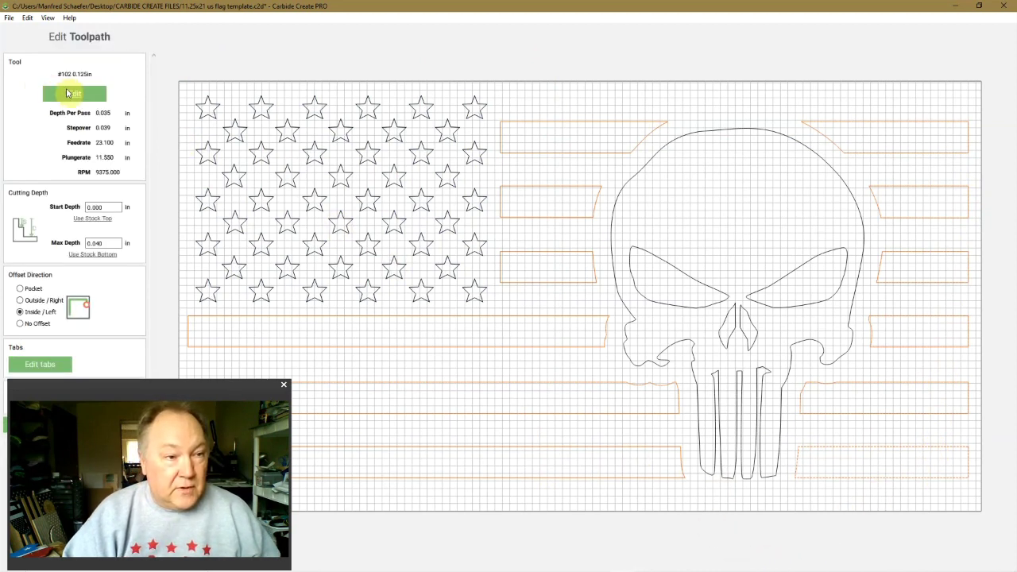
{"action": "left_click", "coordinate": [73, 95]}
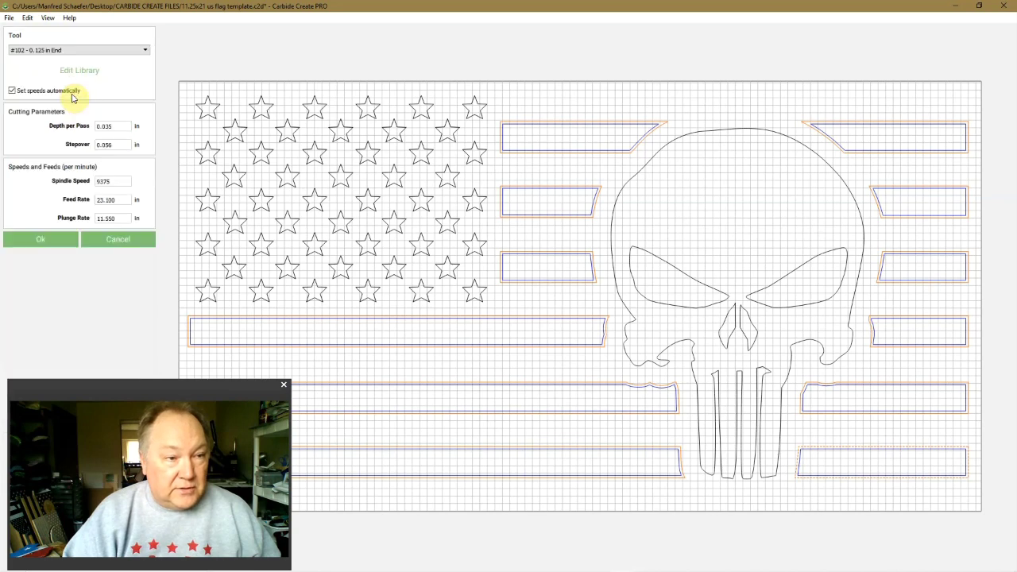
{"action": "left_click", "coordinate": [71, 50]}
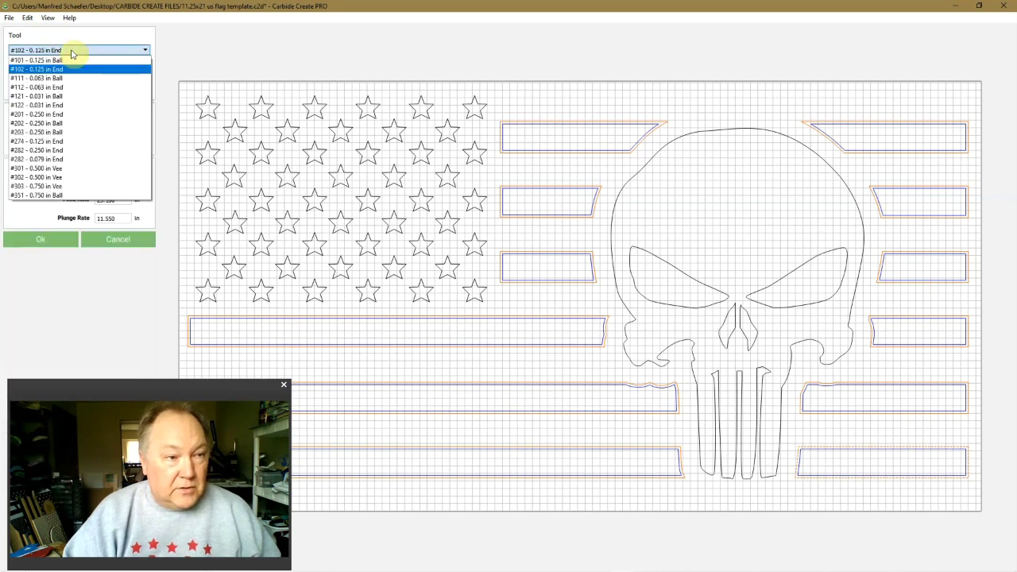
{"action": "left_click", "coordinate": [54, 114]}
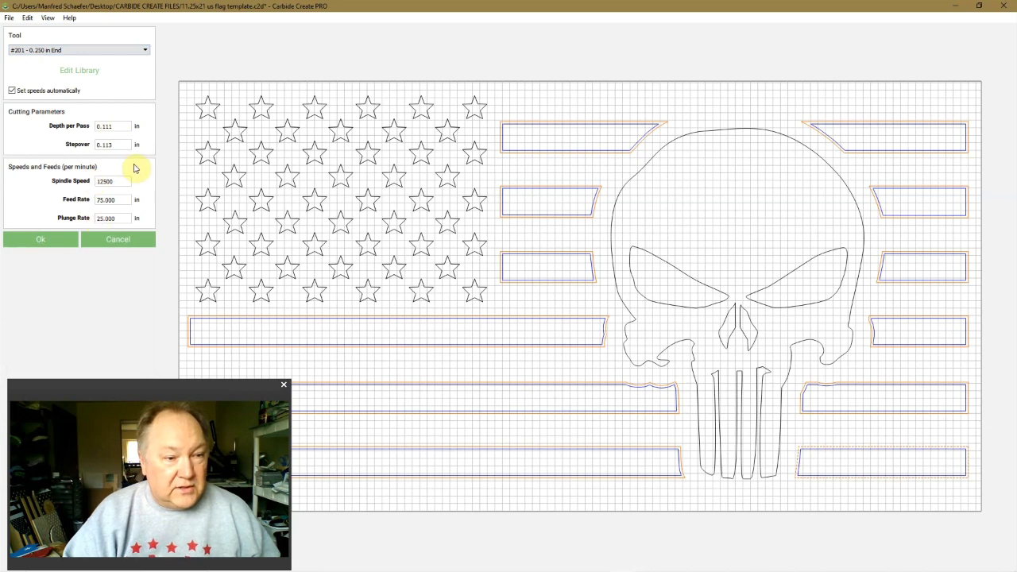
{"action": "left_click", "coordinate": [46, 243]}
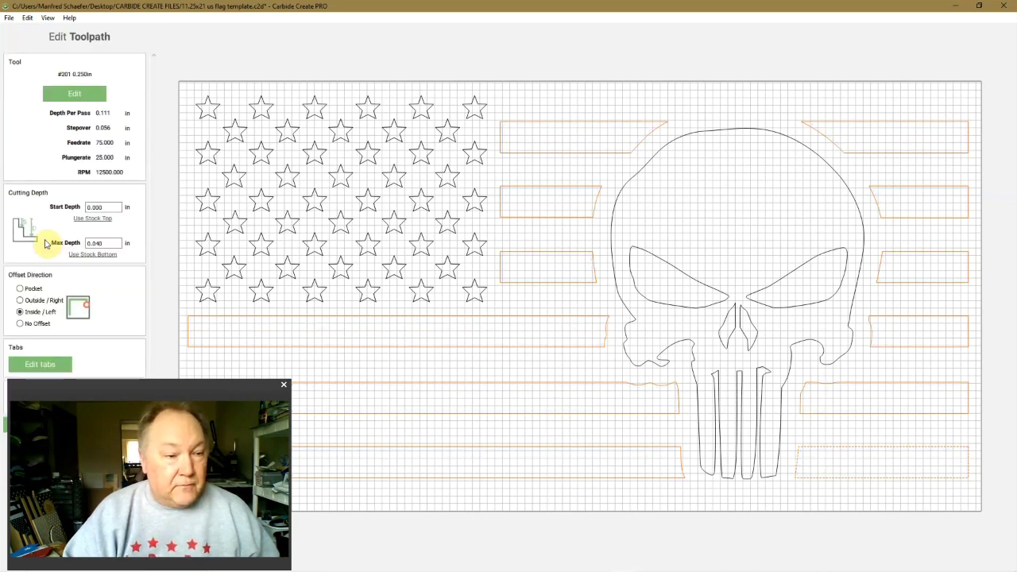
{"action": "double_click", "coordinate": [104, 243]}
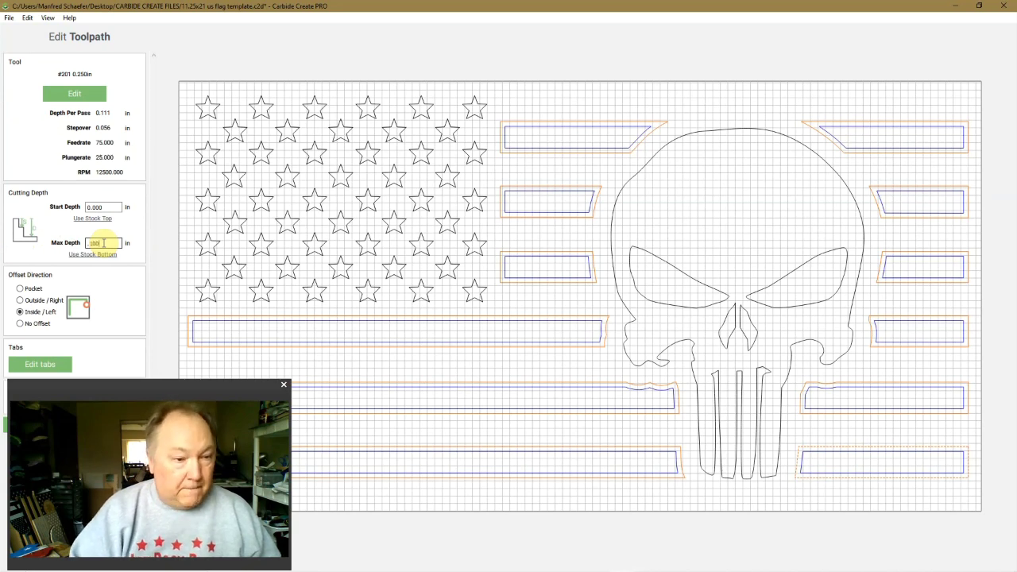
{"action": "left_click", "coordinate": [20, 289]}
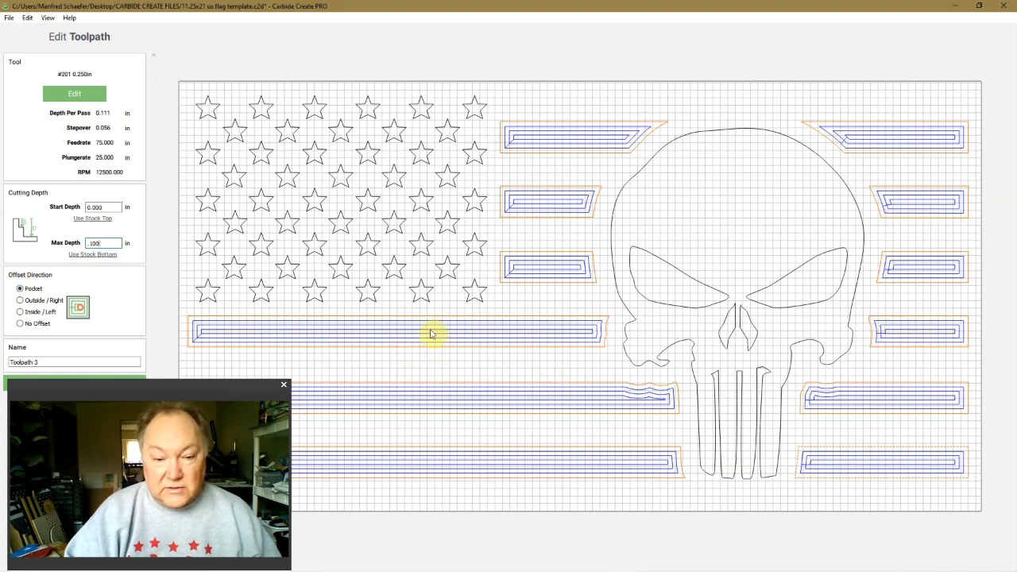
Step: Name the pocket toolpath "stripes", save it and clear the stripe selection
{"action": "left_click", "coordinate": [50, 362]}
{"action": "key", "text": "BackSpace"}
{"action": "key", "text": "BackSpace"}
{"action": "key", "text": "BackSpace"}
{"action": "key", "text": "BackSpace"}
{"action": "key", "text": "BackSpace"}
{"action": "key", "text": "BackSpace"}
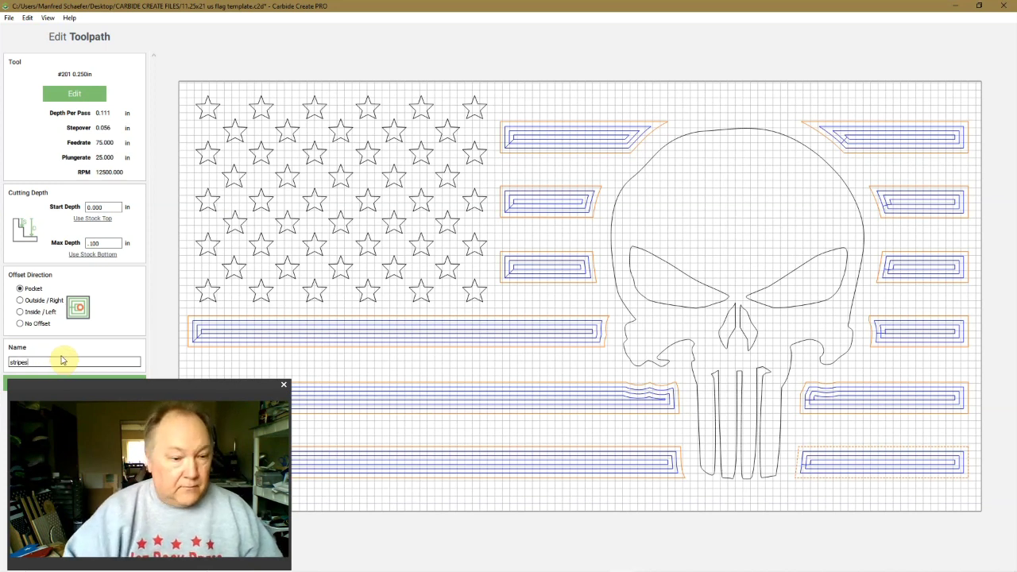
{"action": "left_click_drag", "start_coordinate": [111, 386], "coordinate": [149, 405]}
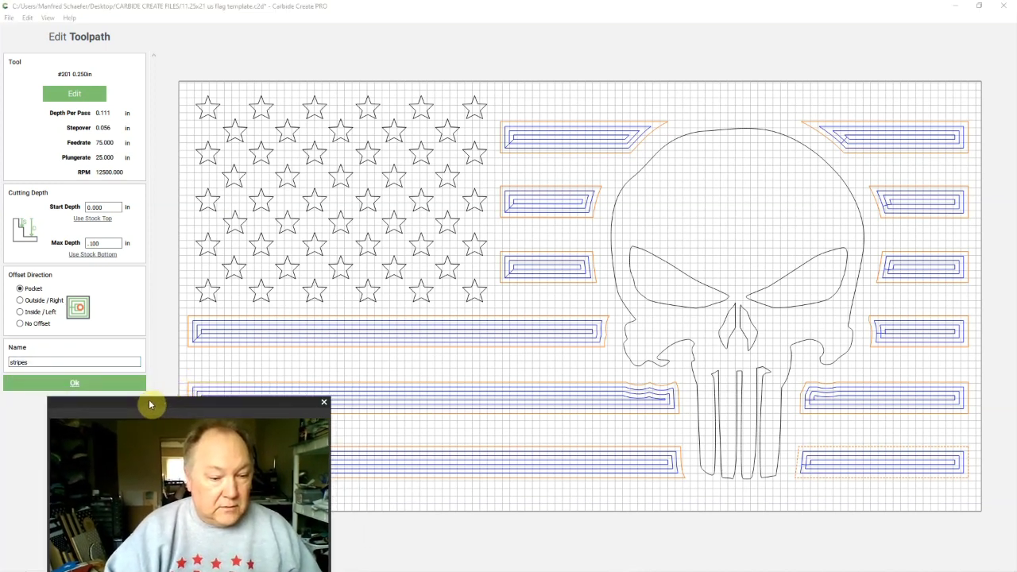
{"action": "left_click", "coordinate": [73, 384]}
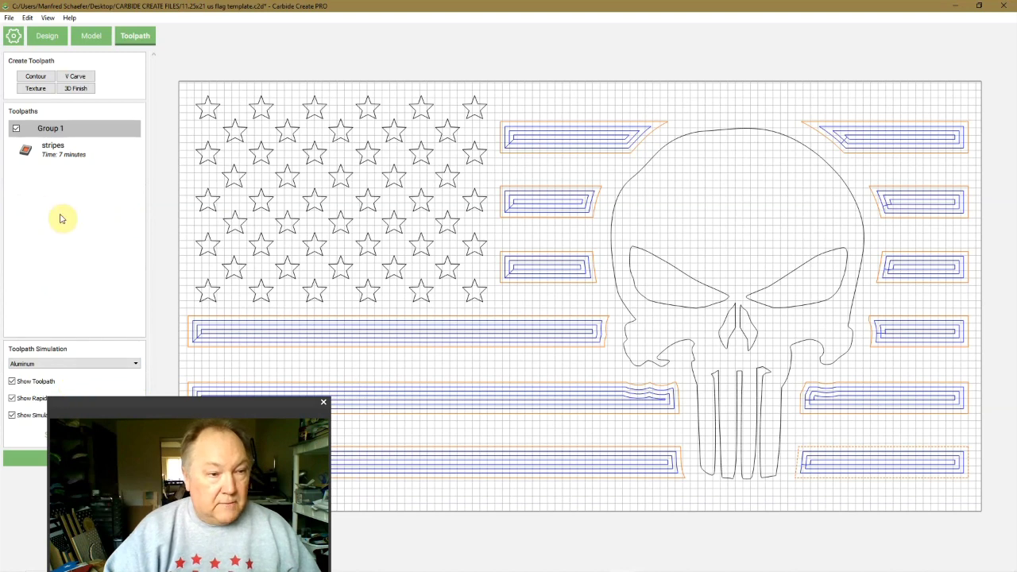
{"action": "left_click", "coordinate": [62, 159]}
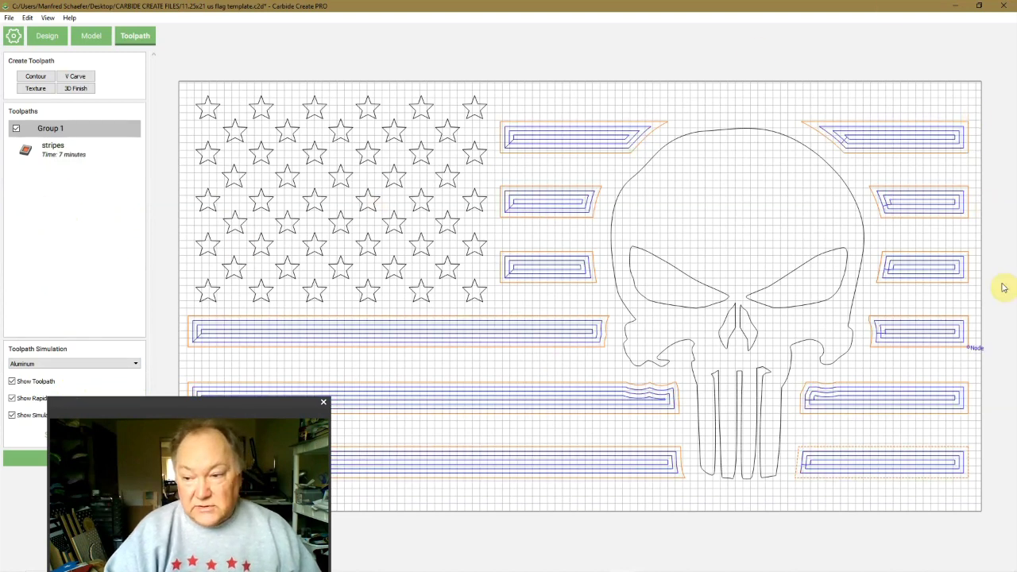
{"action": "left_click", "coordinate": [467, 58]}
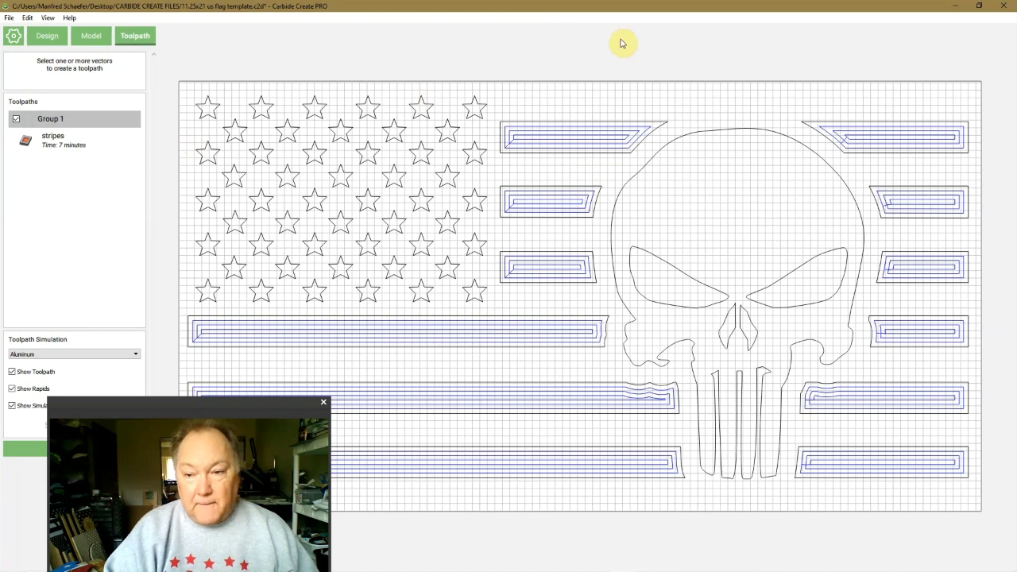
Step: Select all the stars and start a V Carve toolpath using the #301 0.500 in Vee tool
{"action": "left_click_drag", "start_coordinate": [202, 64], "coordinate": [472, 296]}
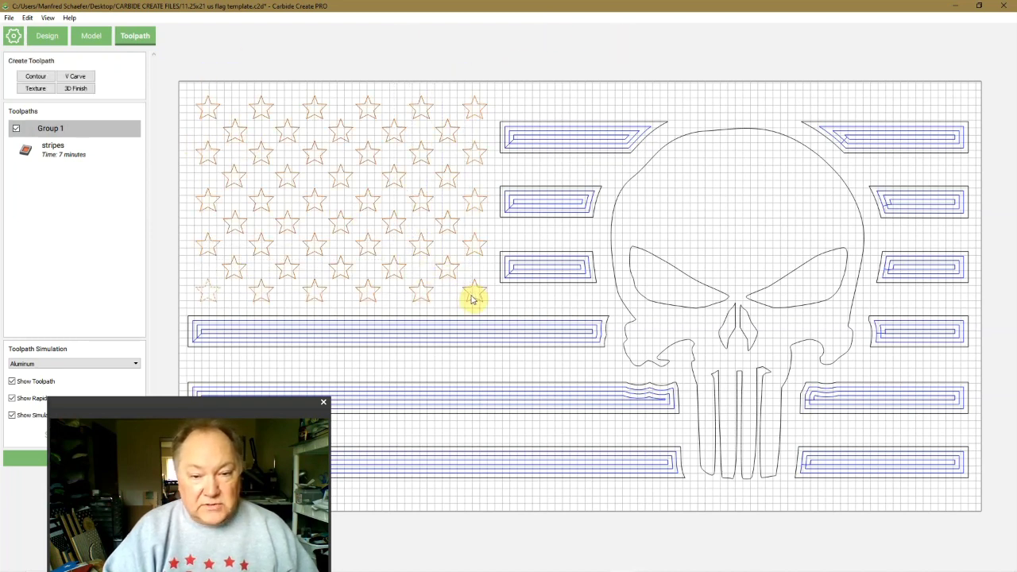
{"action": "left_click", "coordinate": [75, 78]}
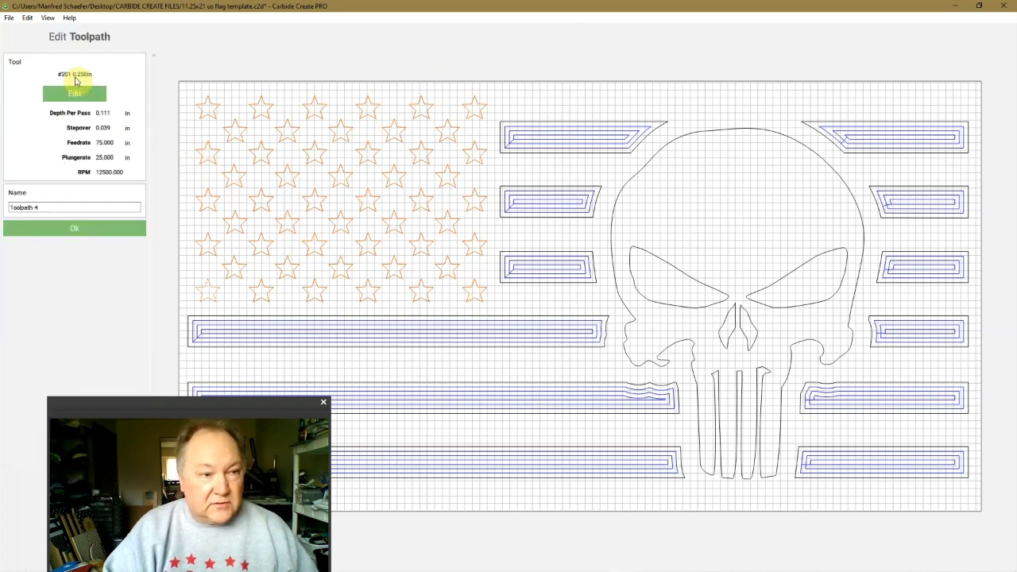
{"action": "left_click", "coordinate": [76, 92]}
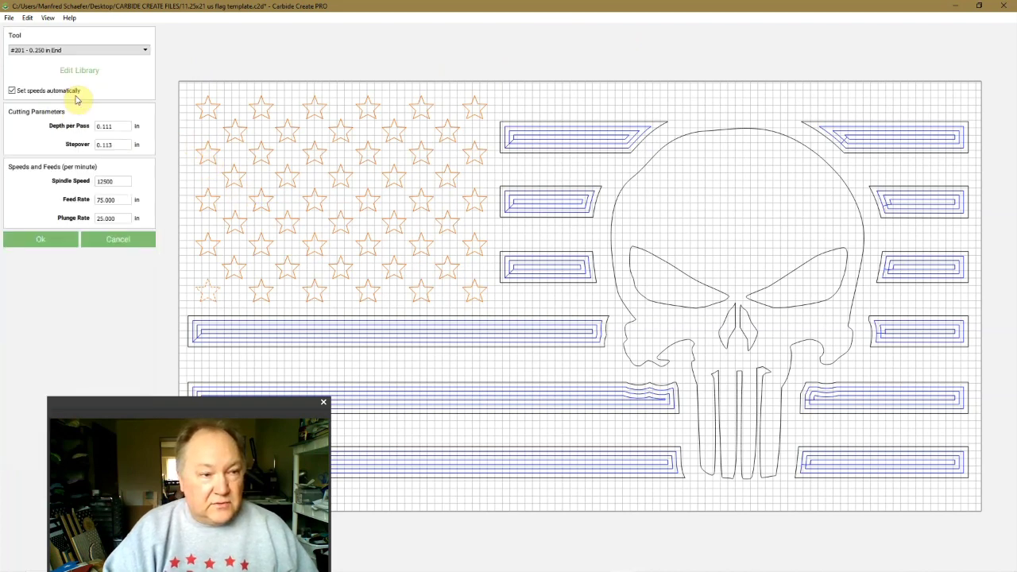
{"action": "left_click", "coordinate": [72, 51]}
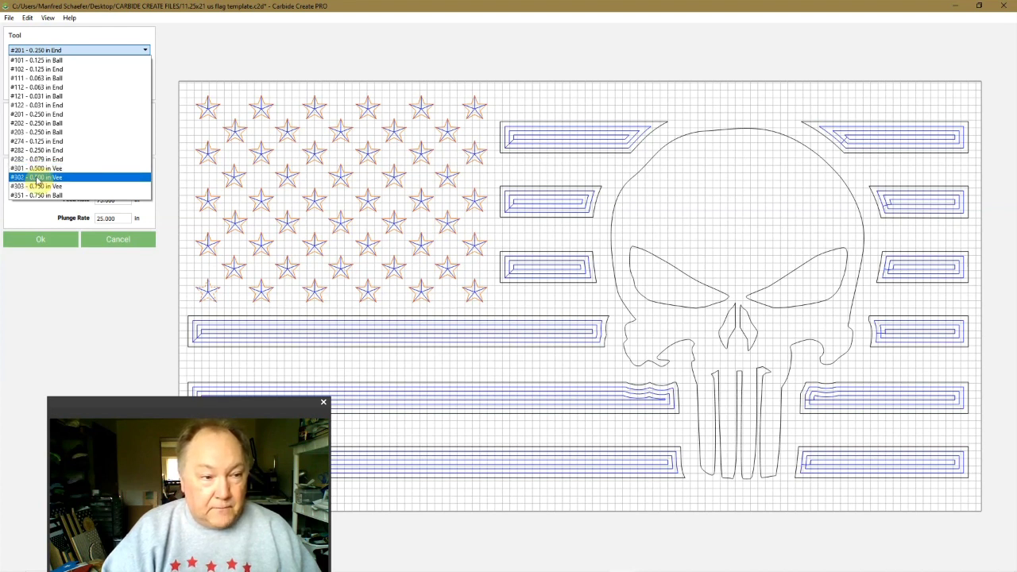
{"action": "left_click", "coordinate": [37, 168]}
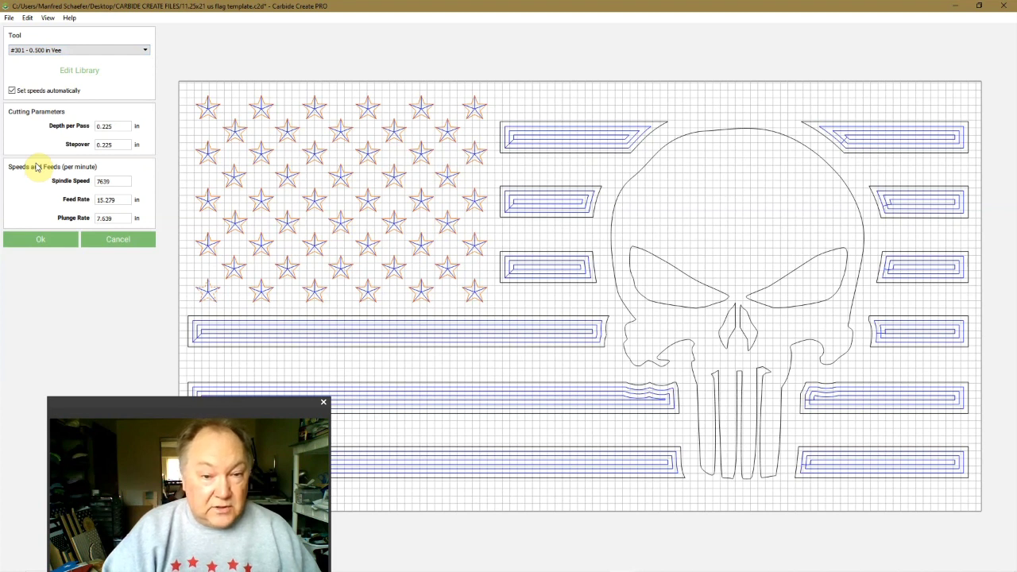
Step: Turn off automatic speeds for the star toolpath's tool and set the feed rate to 65 in and plunge rate to 30 in
{"action": "left_click", "coordinate": [12, 90]}
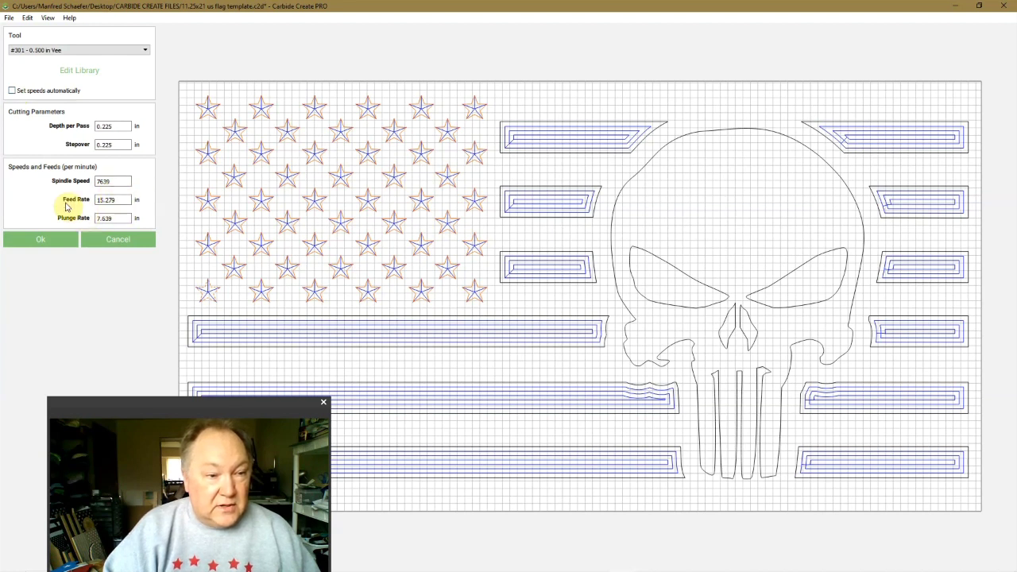
{"action": "double_click", "coordinate": [119, 200]}
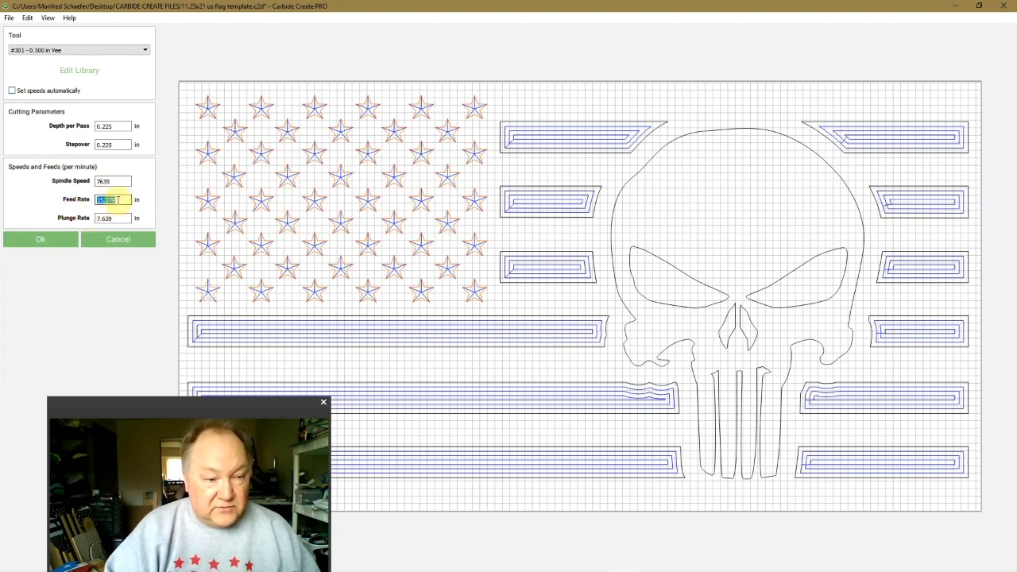
{"action": "type", "text": "65"}
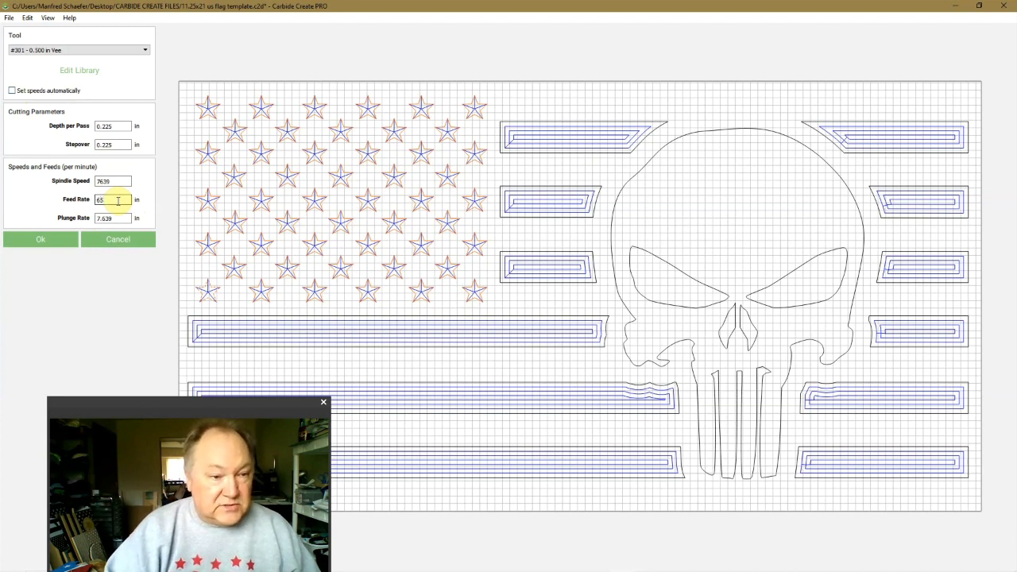
{"action": "left_click", "coordinate": [120, 218]}
{"action": "double_click", "coordinate": [121, 217]}
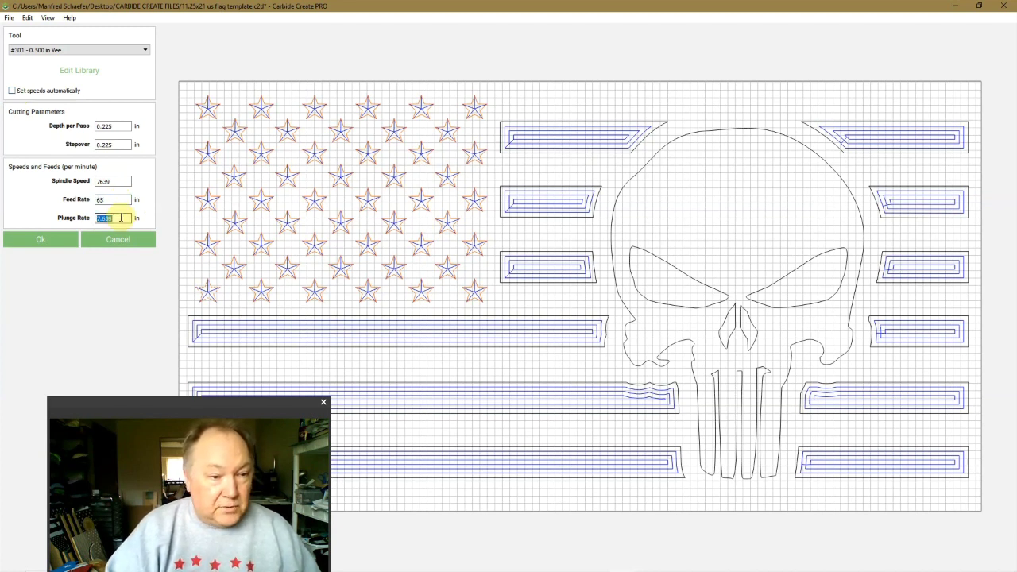
{"action": "key", "text": "BackSpace"}
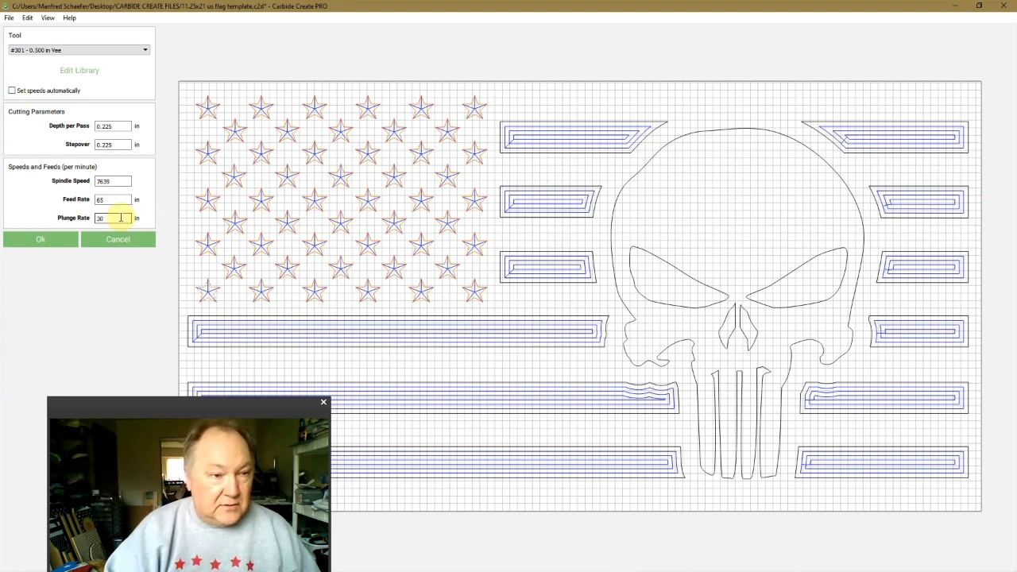
{"action": "left_click", "coordinate": [42, 241]}
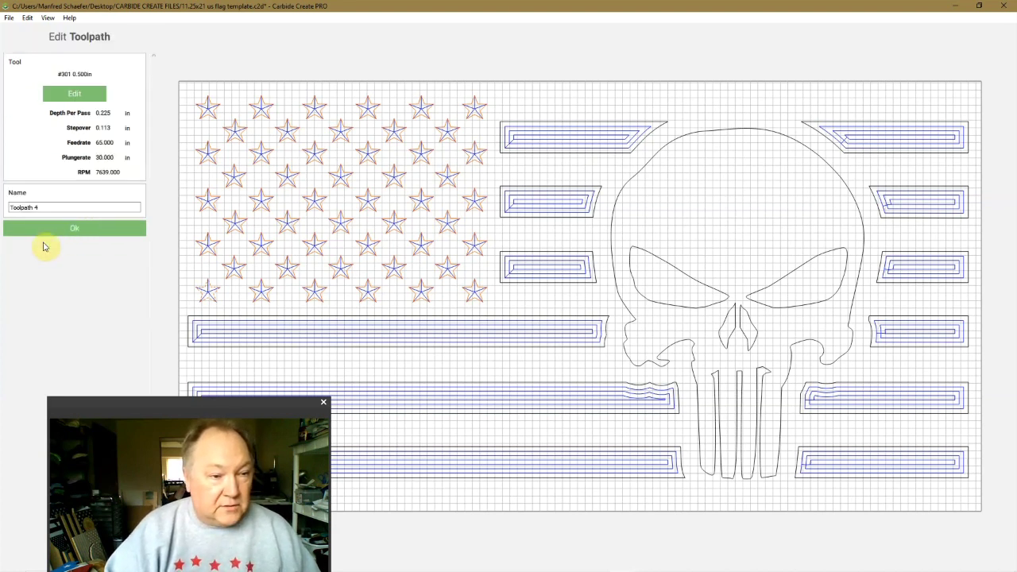
Step: Name the star V Carve toolpath "Stars" and save it
{"action": "left_click", "coordinate": [45, 207]}
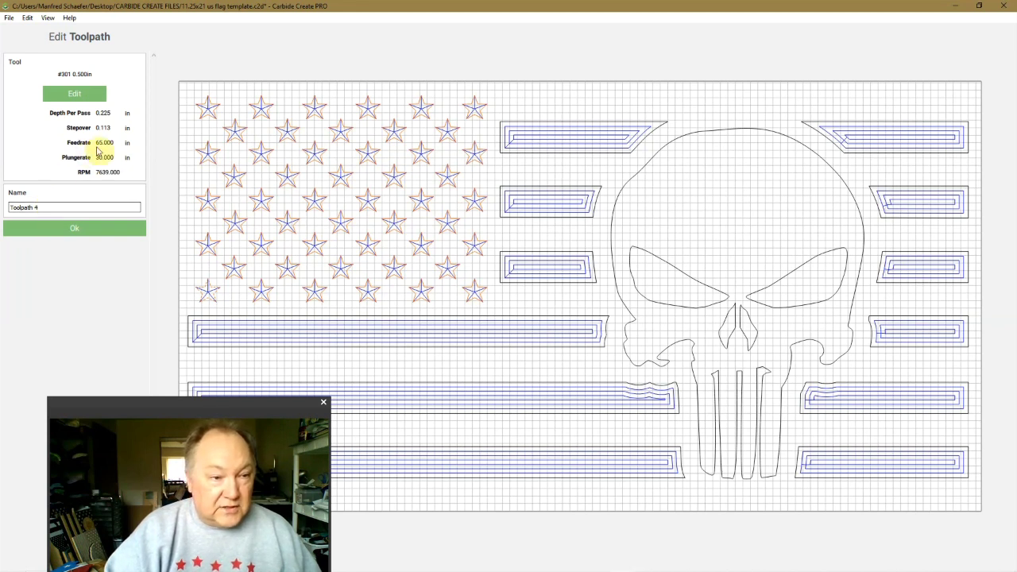
{"action": "left_click", "coordinate": [45, 208]}
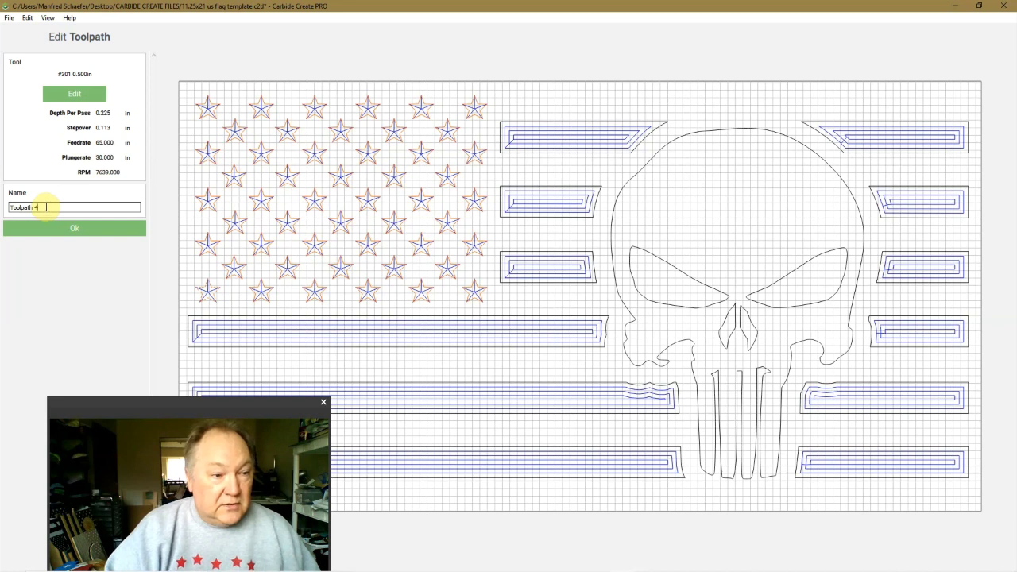
{"action": "key", "text": "BackSpace"}
{"action": "key", "text": "BackSpace"}
{"action": "key", "text": "BackSpace"}
{"action": "key", "text": "BackSpace"}
{"action": "key", "text": "BackSpace"}
{"action": "key", "text": "BackSpace"}
{"action": "key", "text": "BackSpace"}
{"action": "key", "text": "BackSpace"}
{"action": "key", "text": "BackSpace"}
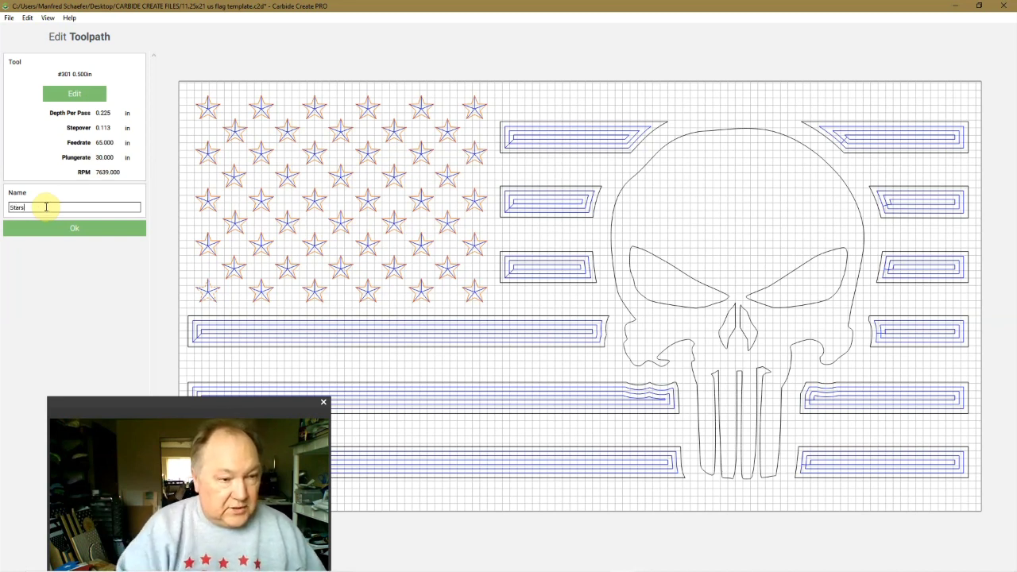
{"action": "left_click", "coordinate": [72, 228]}
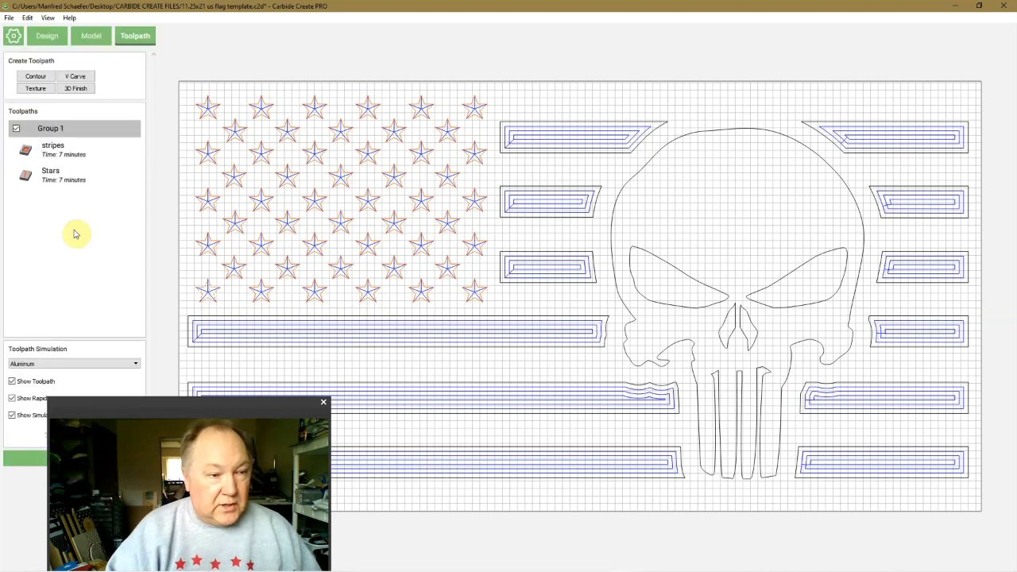
{"action": "left_click", "coordinate": [55, 177]}
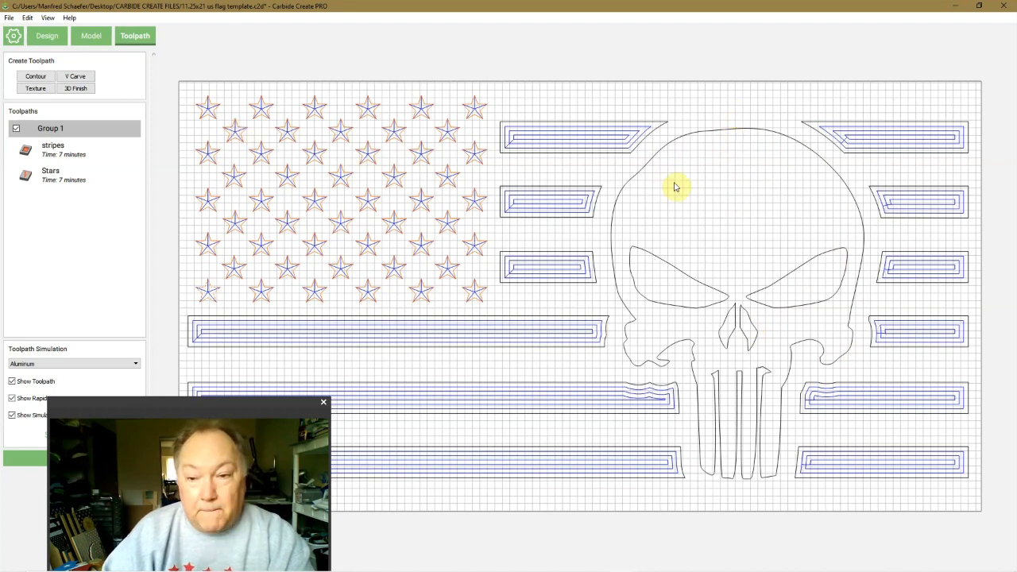
Step: Select the skull's eyes and nose and start a Contour toolpath using the #102 0.125 in End tool
{"action": "left_click_drag", "start_coordinate": [682, 237], "coordinate": [772, 316]}
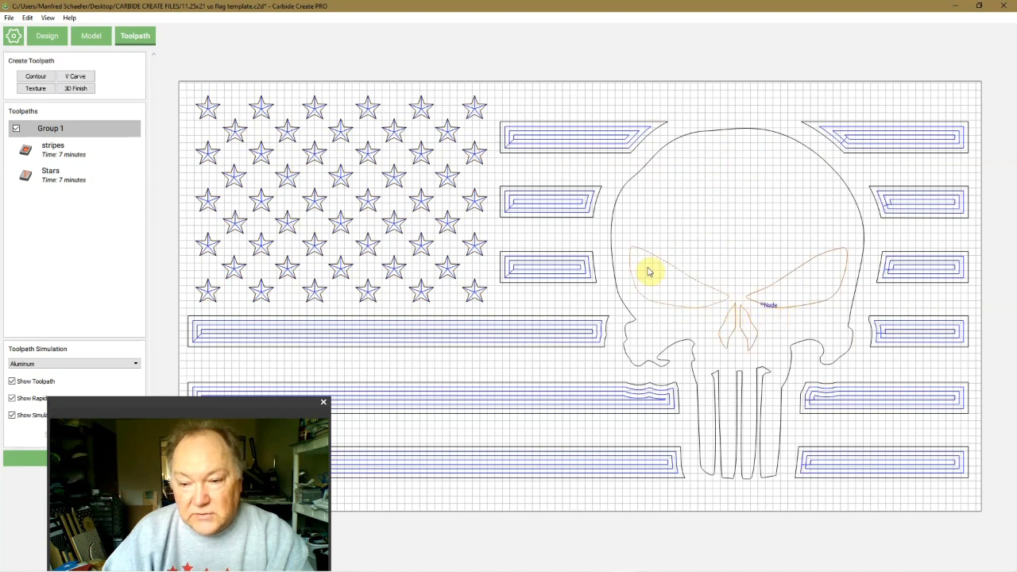
{"action": "left_click", "coordinate": [36, 77]}
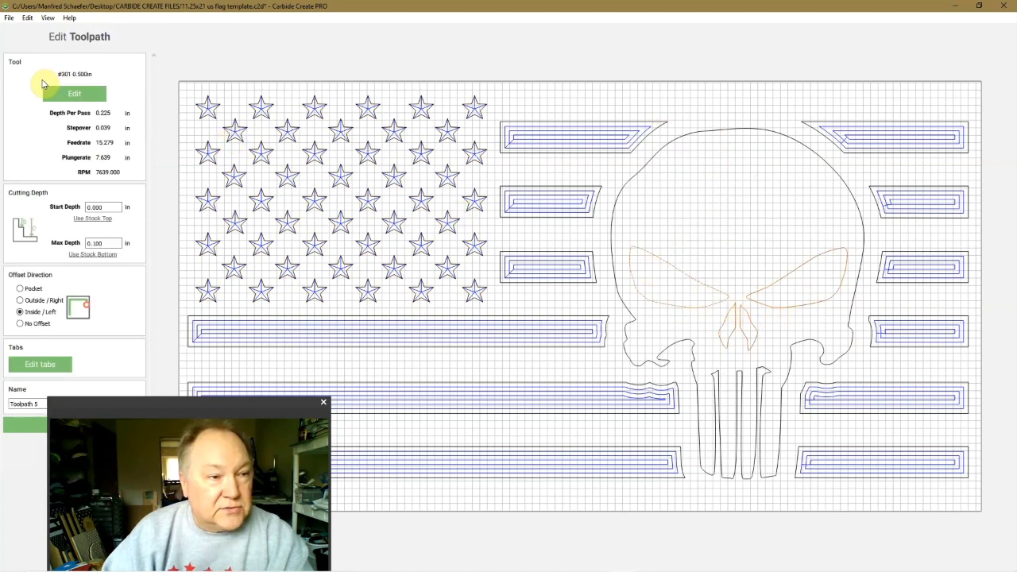
{"action": "left_click", "coordinate": [71, 94]}
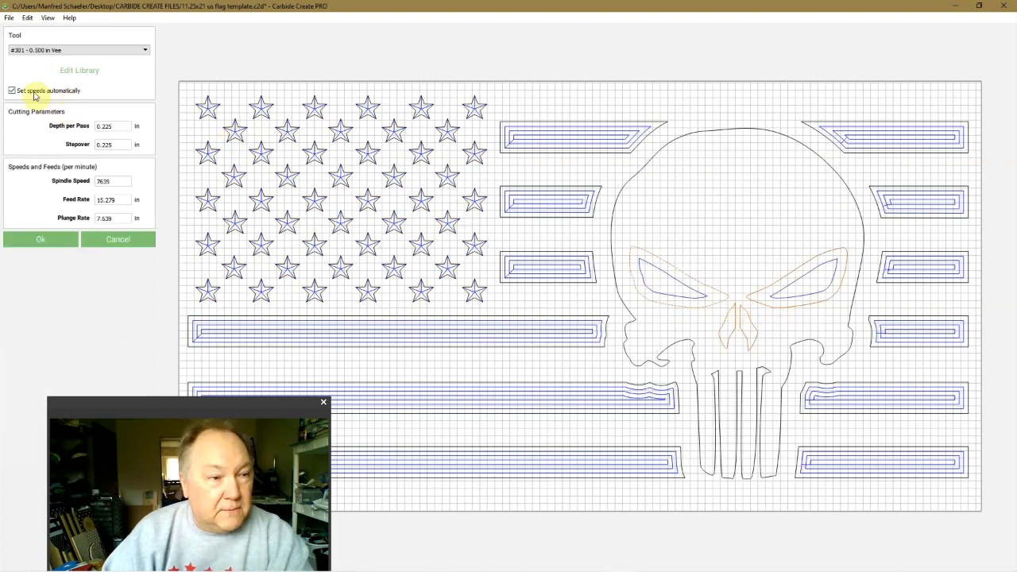
{"action": "left_click", "coordinate": [38, 51]}
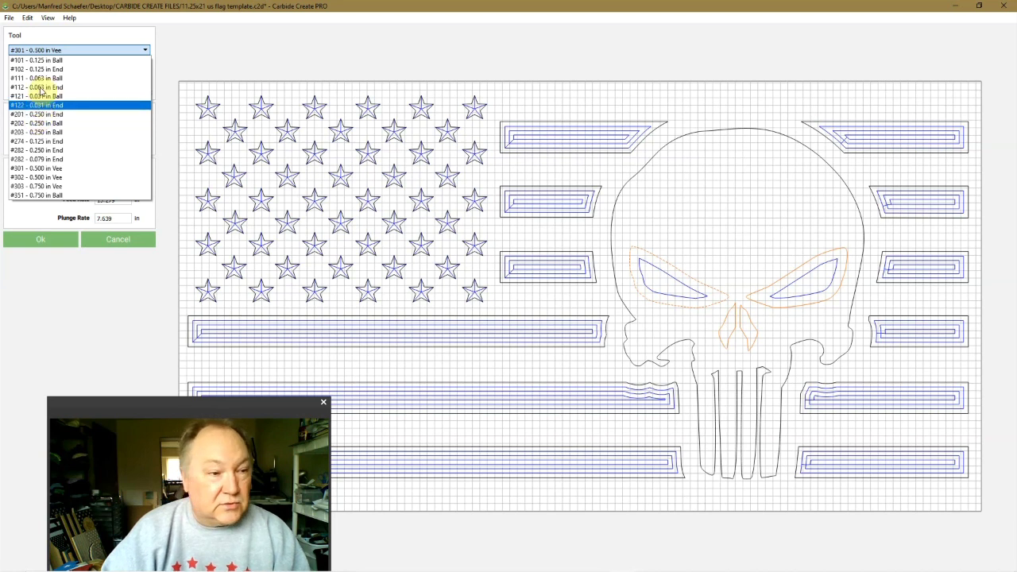
{"action": "left_click", "coordinate": [41, 70]}
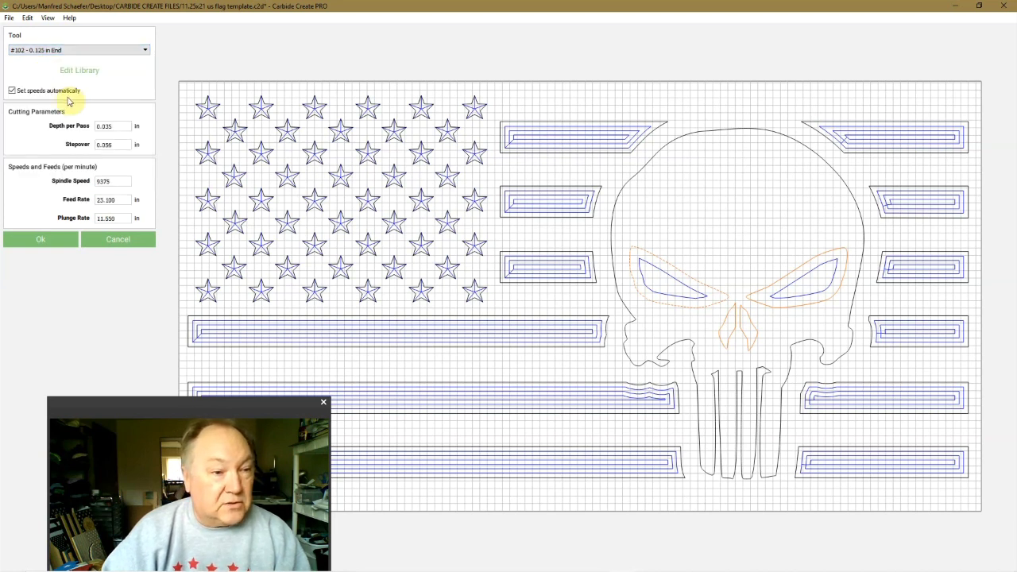
Step: Turn off automatic speeds for the eyes and nose tool and set depth per pass .04 in, feed rate 60 in and plunge rate 30 in
{"action": "left_click", "coordinate": [12, 92]}
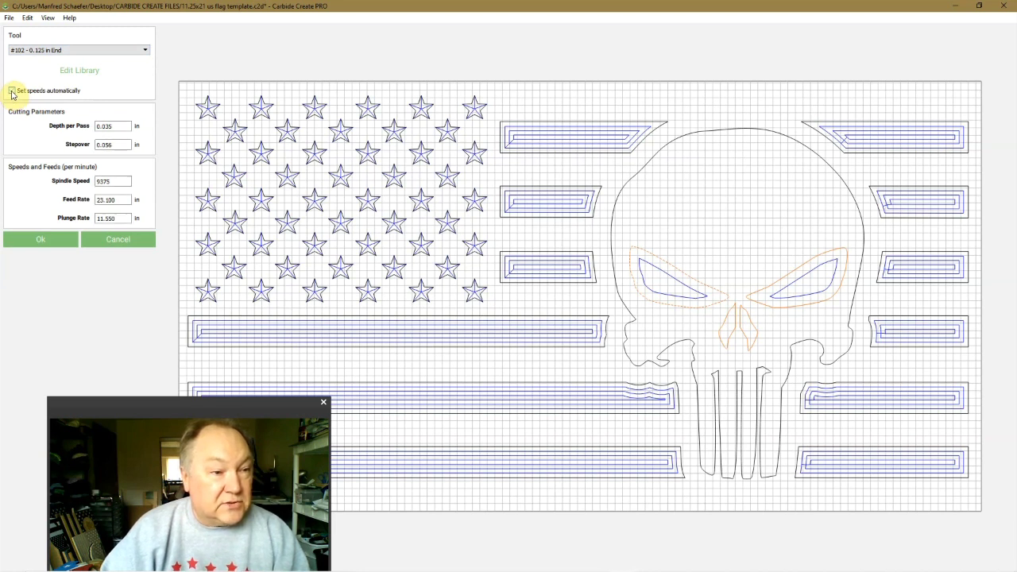
{"action": "left_click", "coordinate": [115, 128]}
{"action": "double_click", "coordinate": [116, 127]}
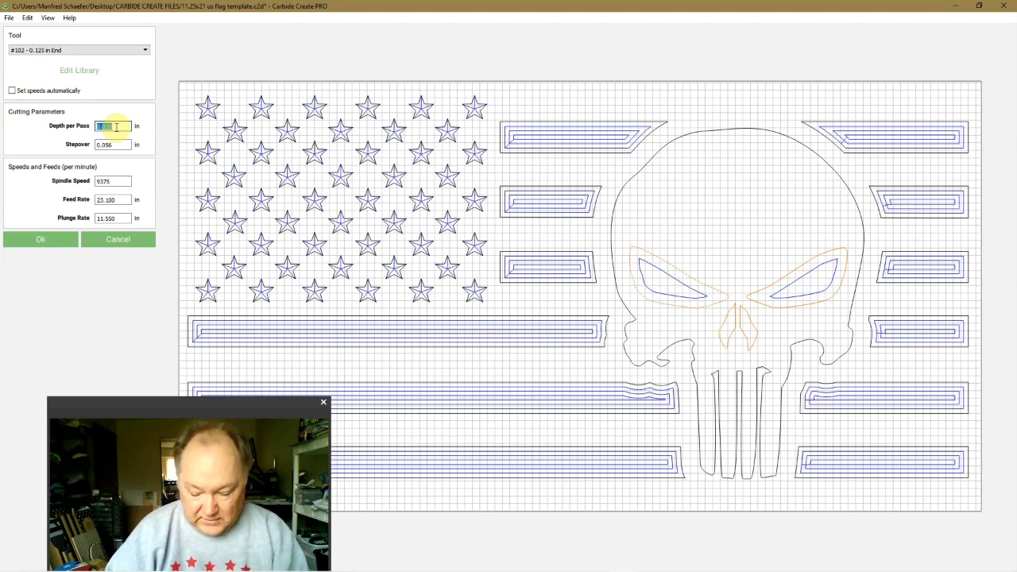
{"action": "type", "text": ".04"}
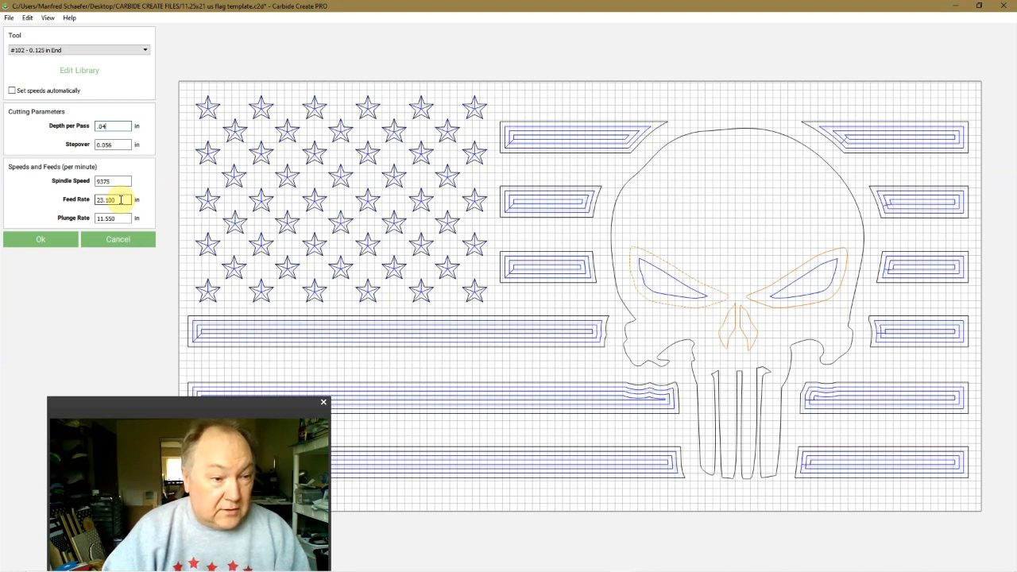
{"action": "double_click", "coordinate": [121, 200]}
{"action": "type", "text": "6"}
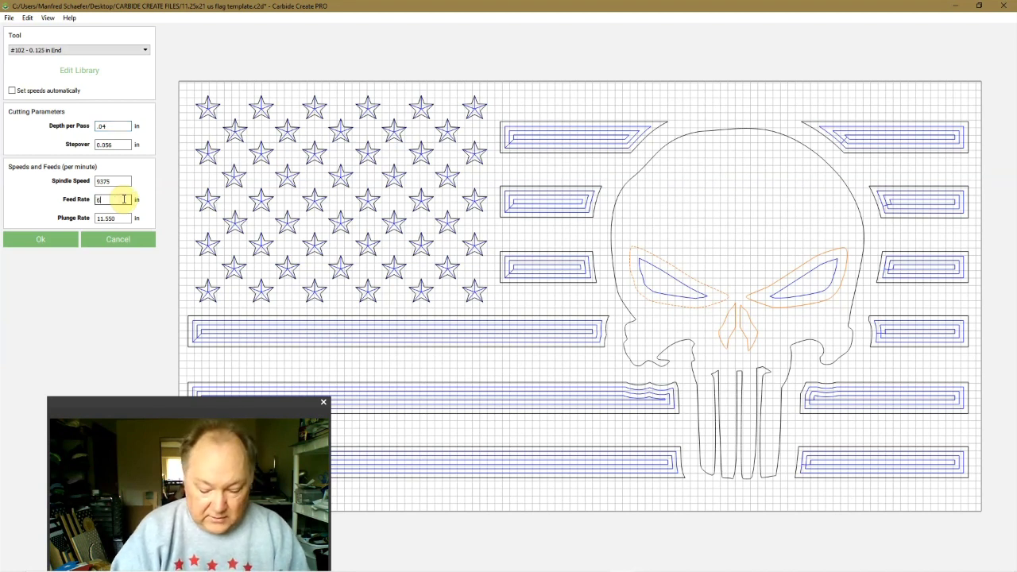
{"action": "type", "text": "0"}
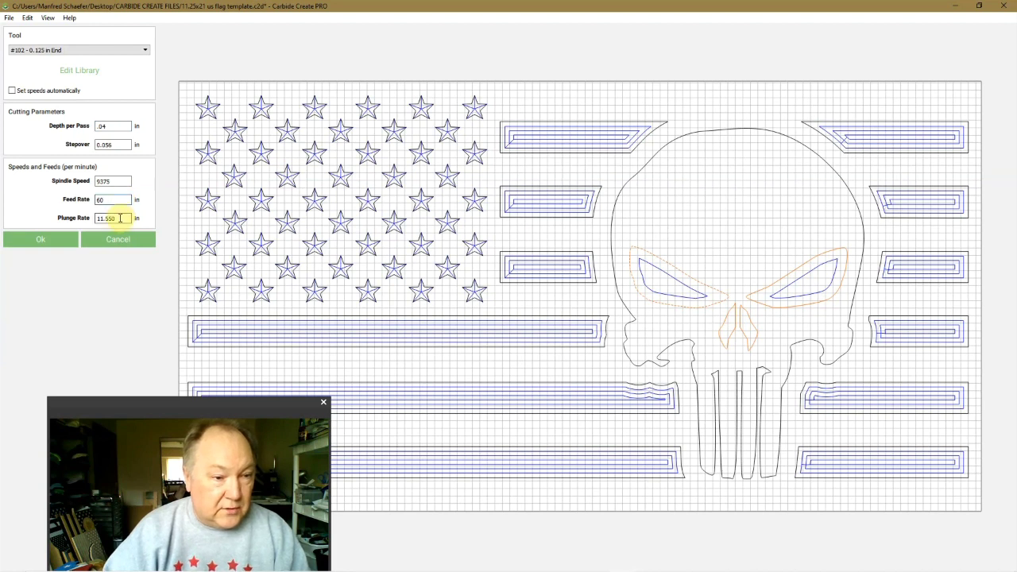
{"action": "double_click", "coordinate": [121, 218]}
{"action": "type", "text": "30"}
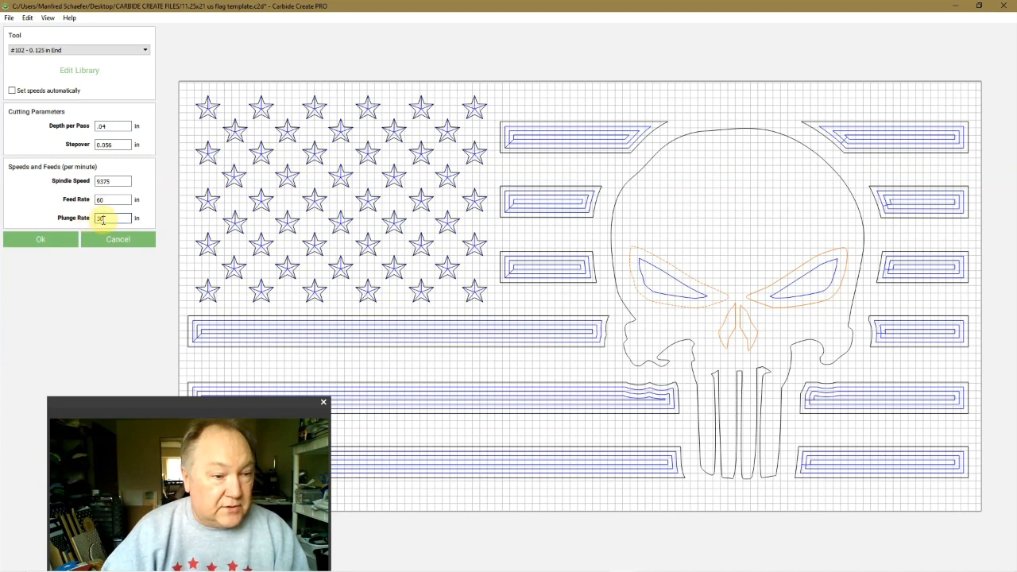
{"action": "left_click", "coordinate": [43, 242]}
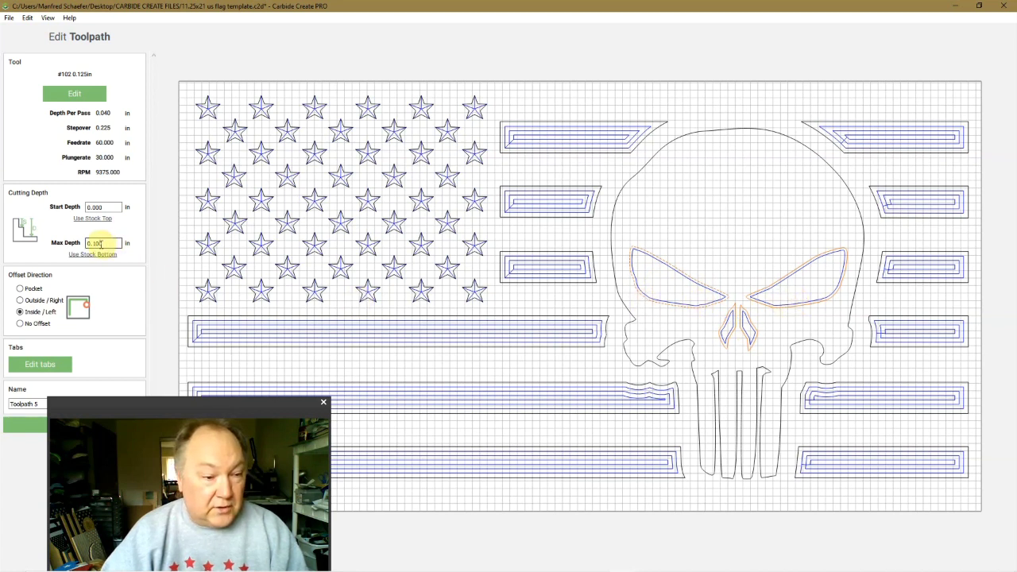
Step: Set the eyes and nose toolpath to Pocket offset, name it "pocket eyes nose" and save it
{"action": "left_click", "coordinate": [21, 290]}
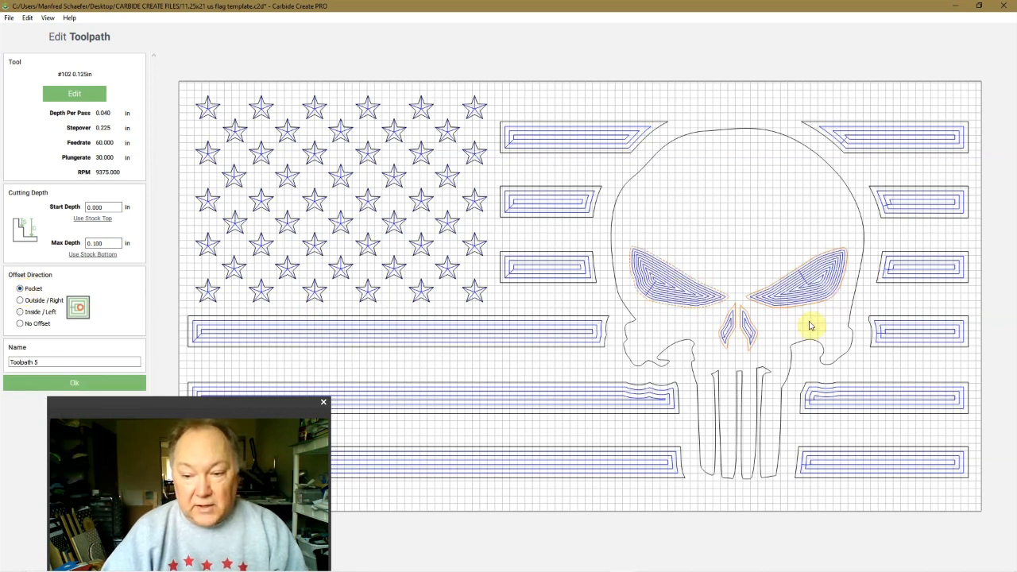
{"action": "left_click", "coordinate": [41, 362]}
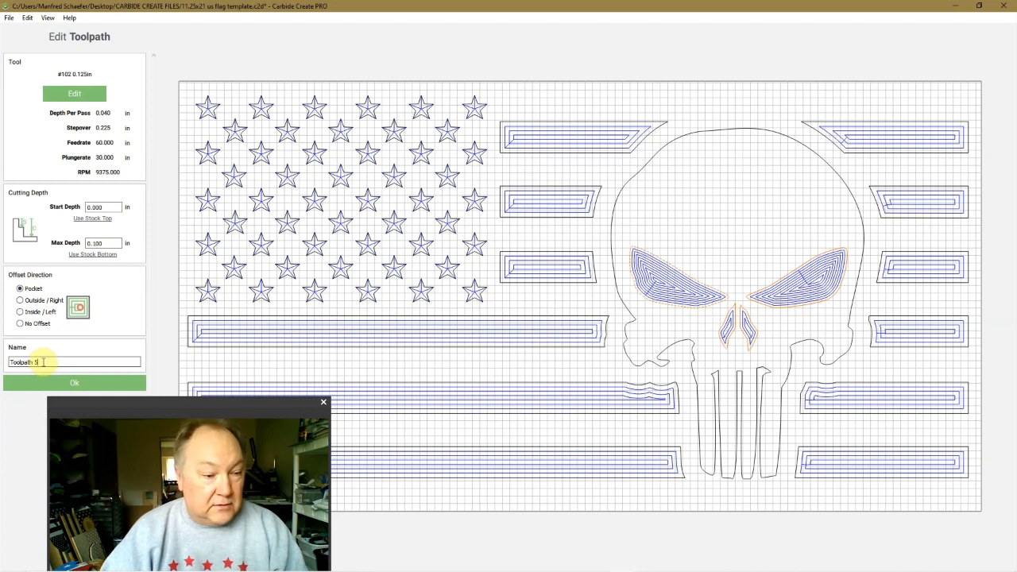
{"action": "key", "text": "BackSpace"}
{"action": "key", "text": "BackSpace"}
{"action": "key", "text": "BackSpace"}
{"action": "key", "text": "BackSpace"}
{"action": "key", "text": "BackSpace"}
{"action": "key", "text": "BackSpace"}
{"action": "key", "text": "BackSpace"}
{"action": "key", "text": "BackSpace"}
{"action": "key", "text": "BackSpace"}
{"action": "key", "text": "BackSpace"}
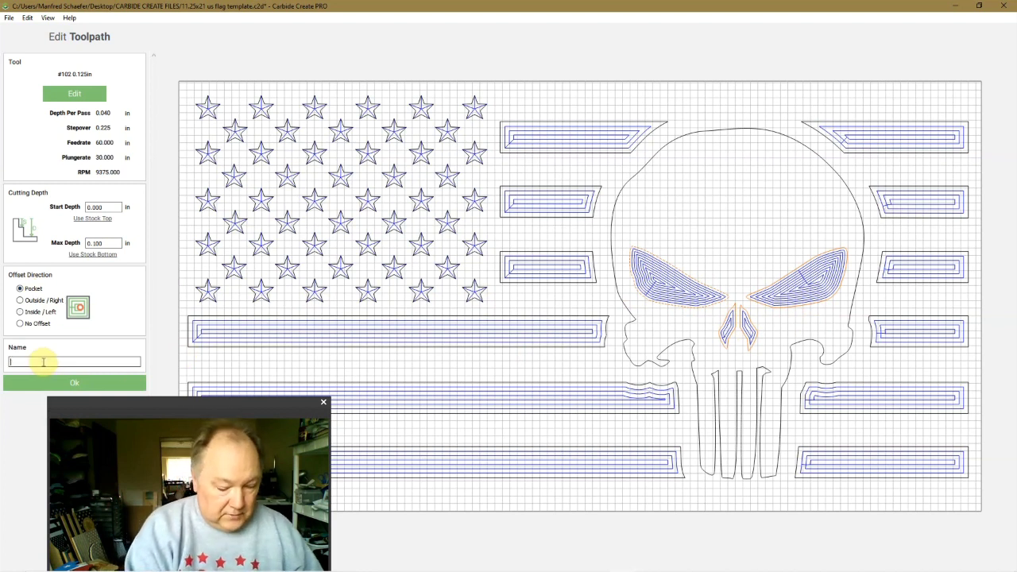
{"action": "type", "text": "pocket e"}
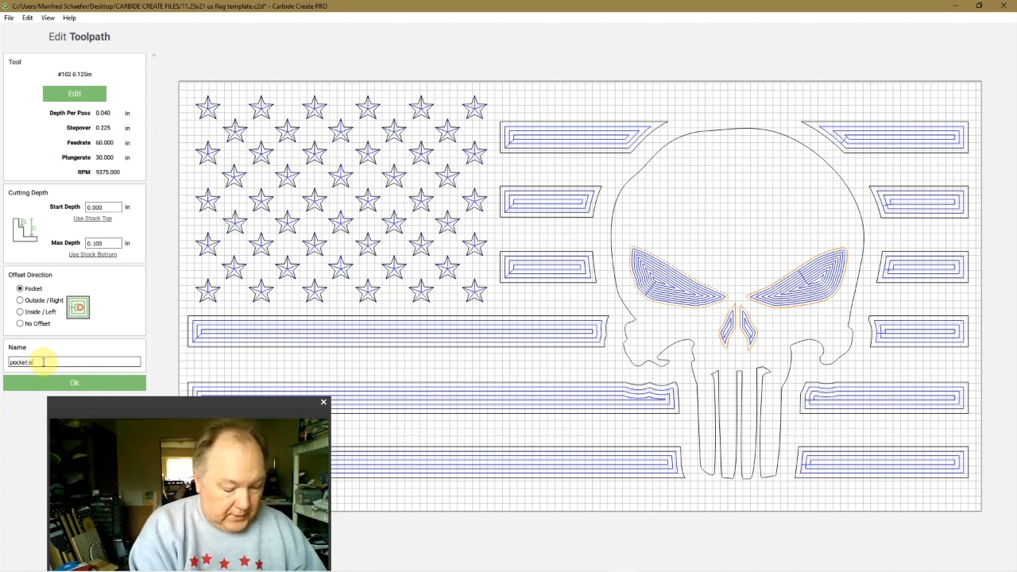
{"action": "type", "text": "yes"}
{"action": "type", "text": " re"}
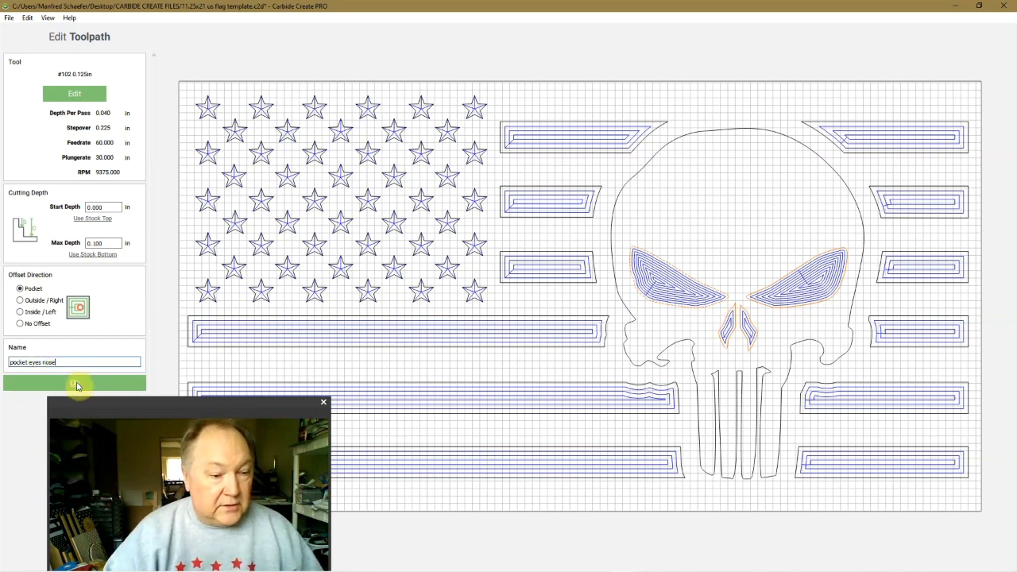
{"action": "left_click", "coordinate": [75, 383]}
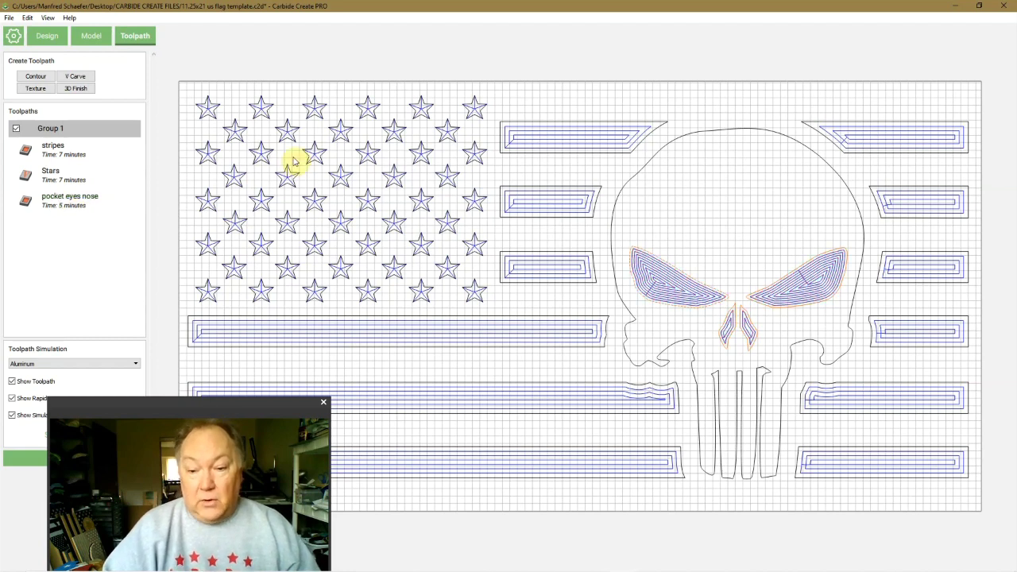
Step: Start a Contour toolpath for the skull outline with automatic speeds off, depth per pass .04 in, feed rate 60 in and plunge rate 30 in
{"action": "left_click", "coordinate": [716, 129]}
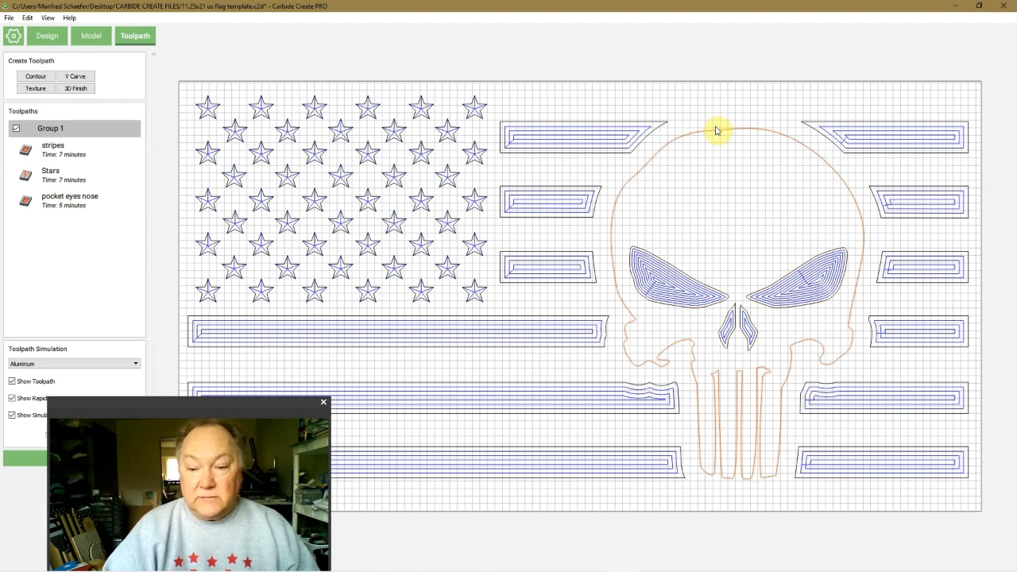
{"action": "left_click", "coordinate": [42, 81]}
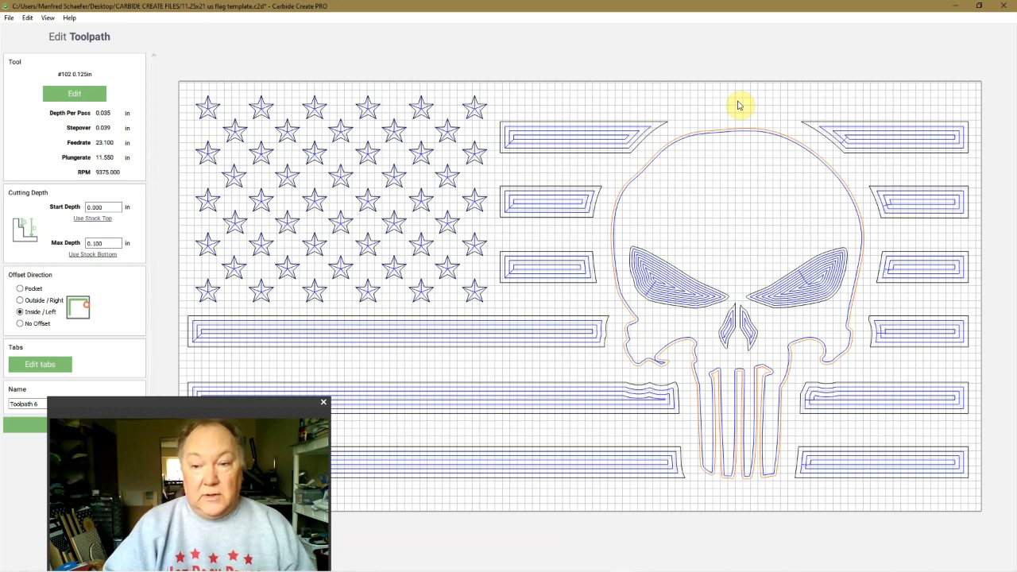
{"action": "left_click", "coordinate": [75, 95]}
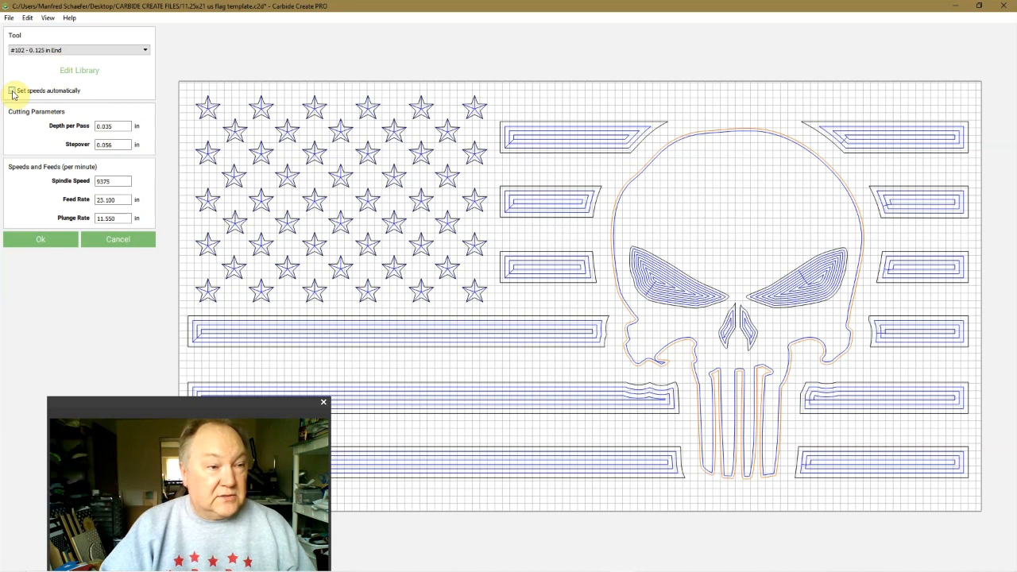
{"action": "double_click", "coordinate": [116, 126]}
{"action": "key", "text": "BackSpace"}
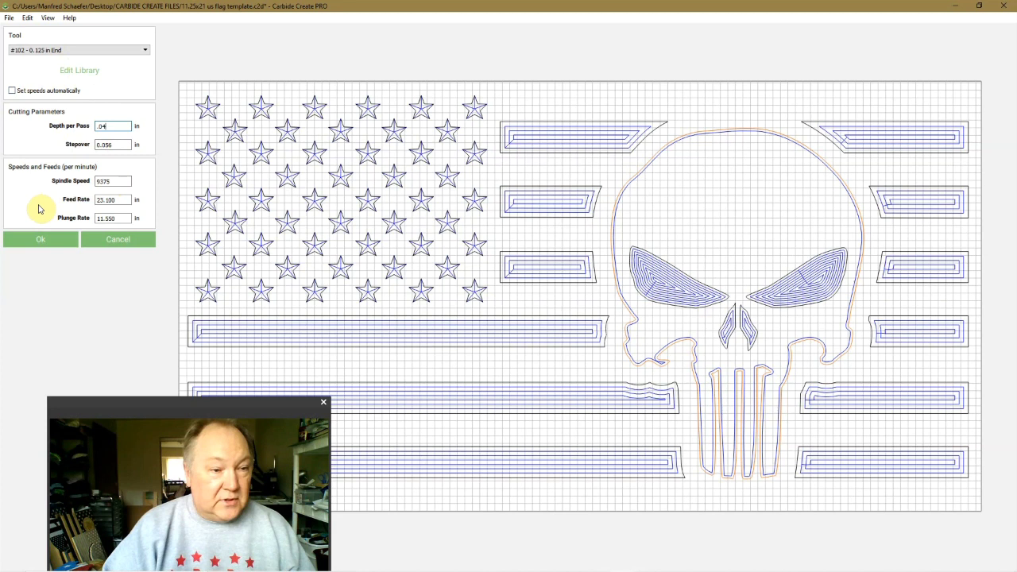
{"action": "double_click", "coordinate": [118, 200]}
{"action": "type", "text": "60"}
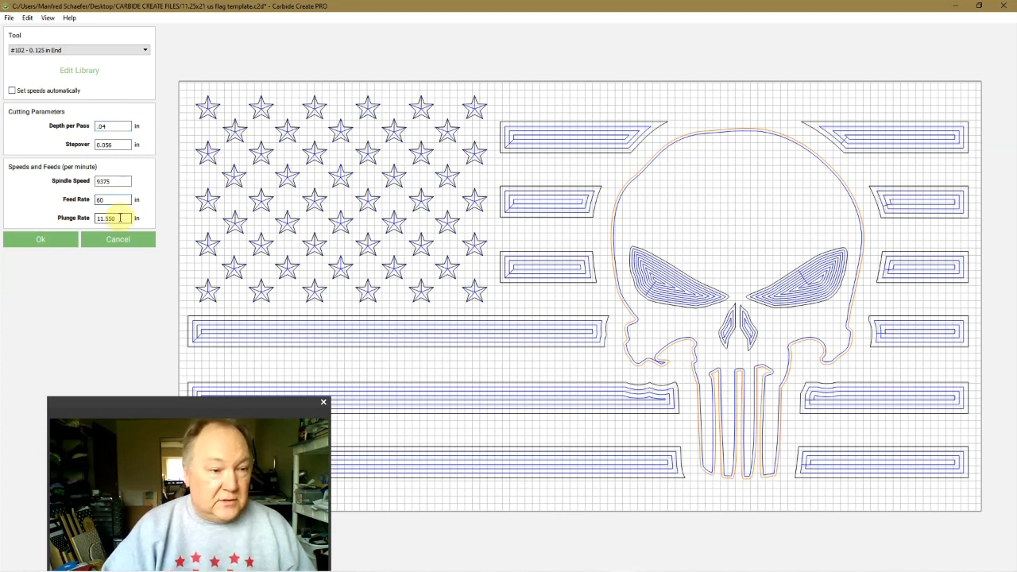
{"action": "double_click", "coordinate": [120, 217]}
{"action": "type", "text": "30"}
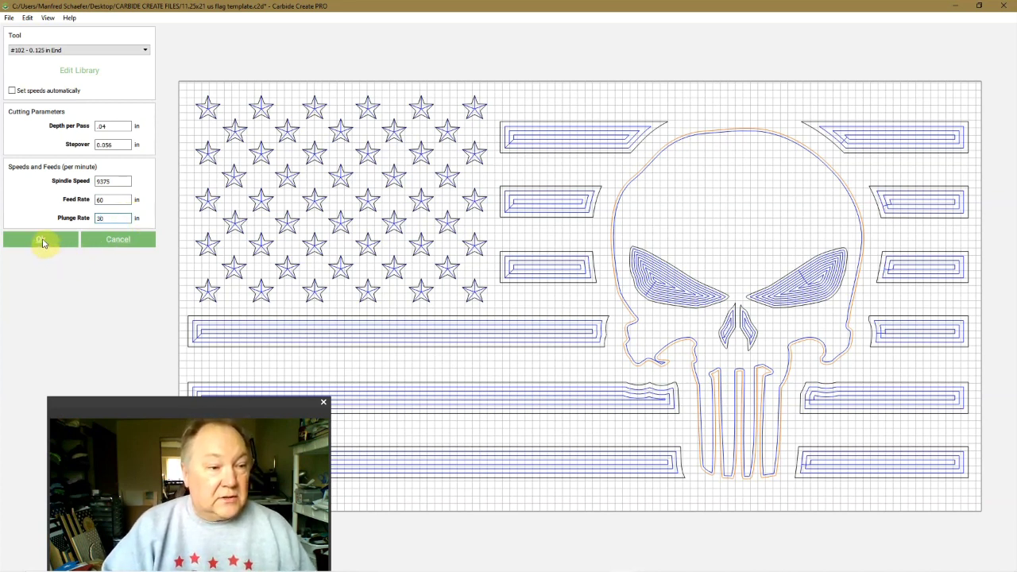
{"action": "left_click", "coordinate": [42, 243]}
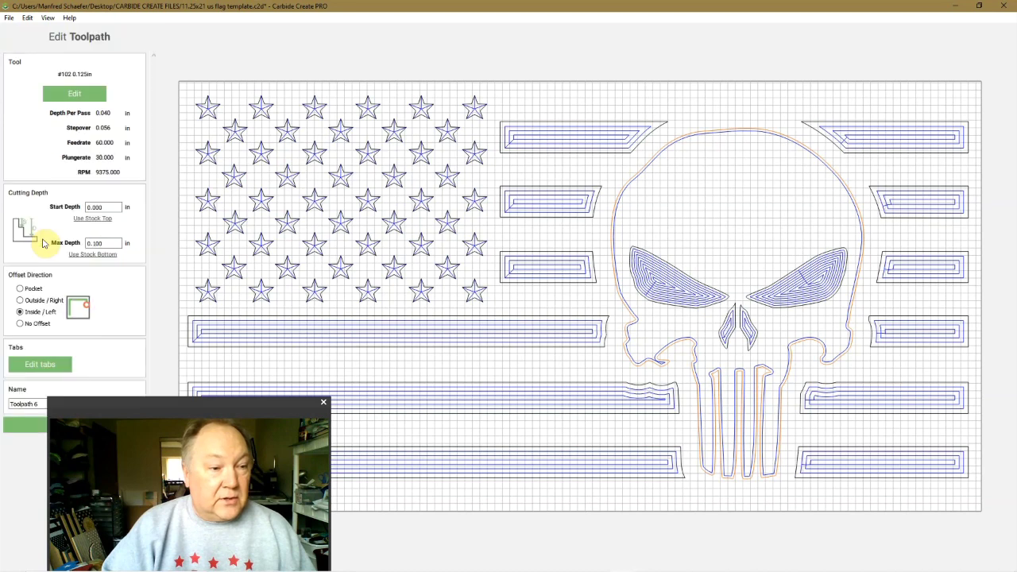
Step: Set the skull outline toolpath to No Offset, name it "outline" and save it
{"action": "left_click", "coordinate": [20, 324]}
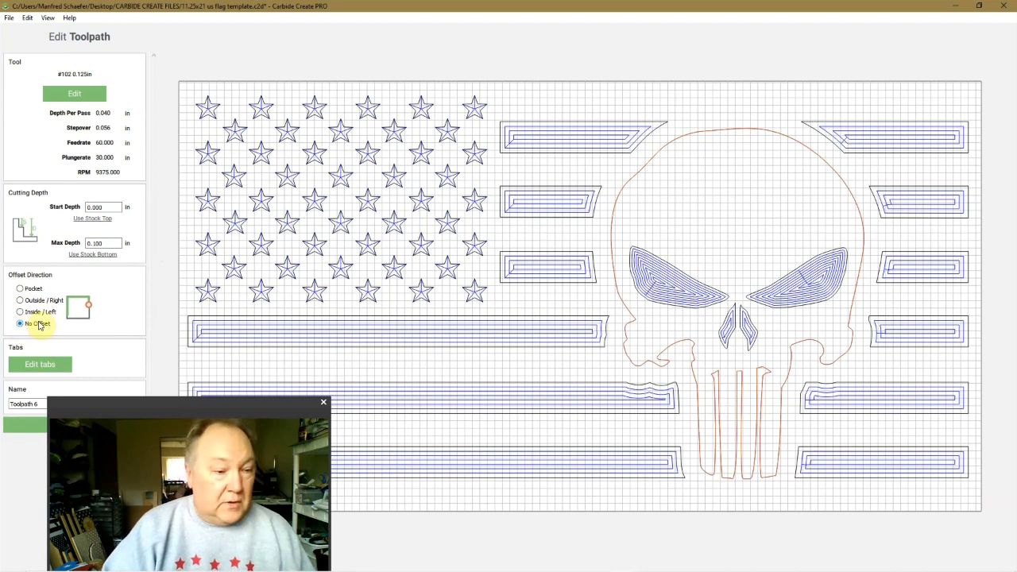
{"action": "left_click", "coordinate": [37, 405]}
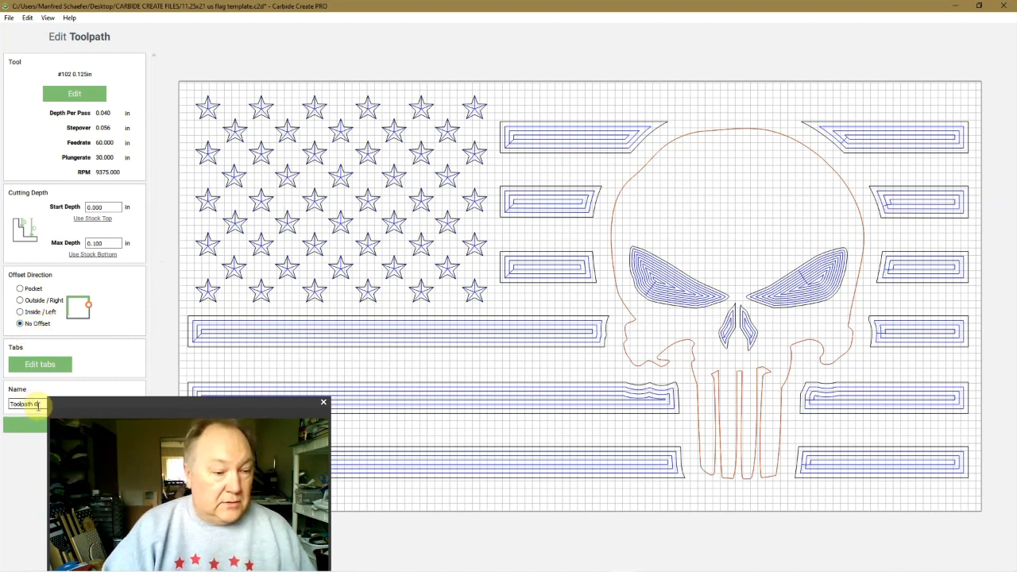
{"action": "key", "text": "BackSpace"}
{"action": "key", "text": "BackSpace"}
{"action": "key", "text": "BackSpace"}
{"action": "key", "text": "BackSpace"}
{"action": "key", "text": "BackSpace"}
{"action": "key", "text": "BackSpace"}
{"action": "key", "text": "BackSpace"}
{"action": "key", "text": "BackSpace"}
{"action": "key", "text": "BackSpace"}
{"action": "key", "text": "BackSpace"}
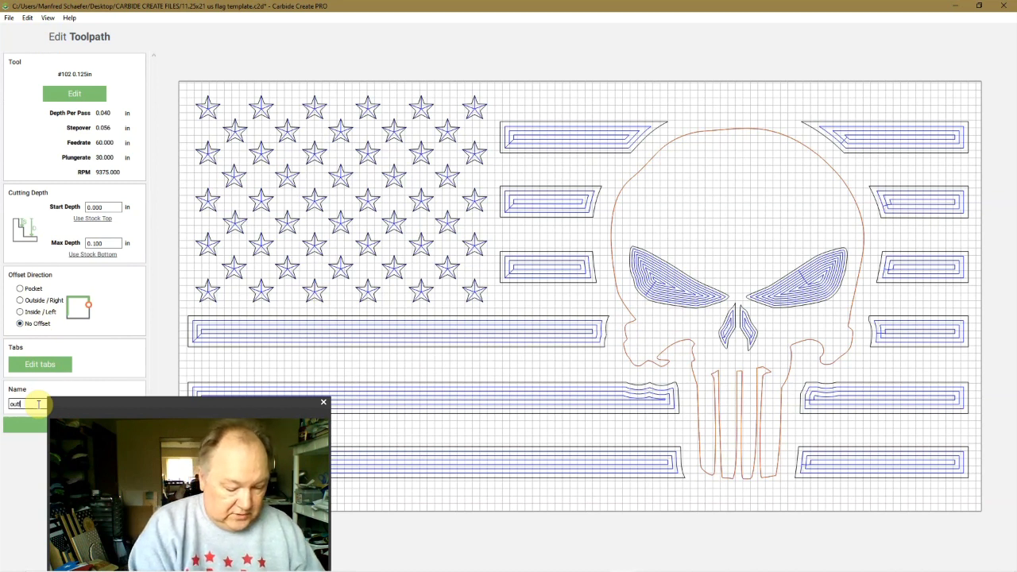
{"action": "type", "text": "outline"}
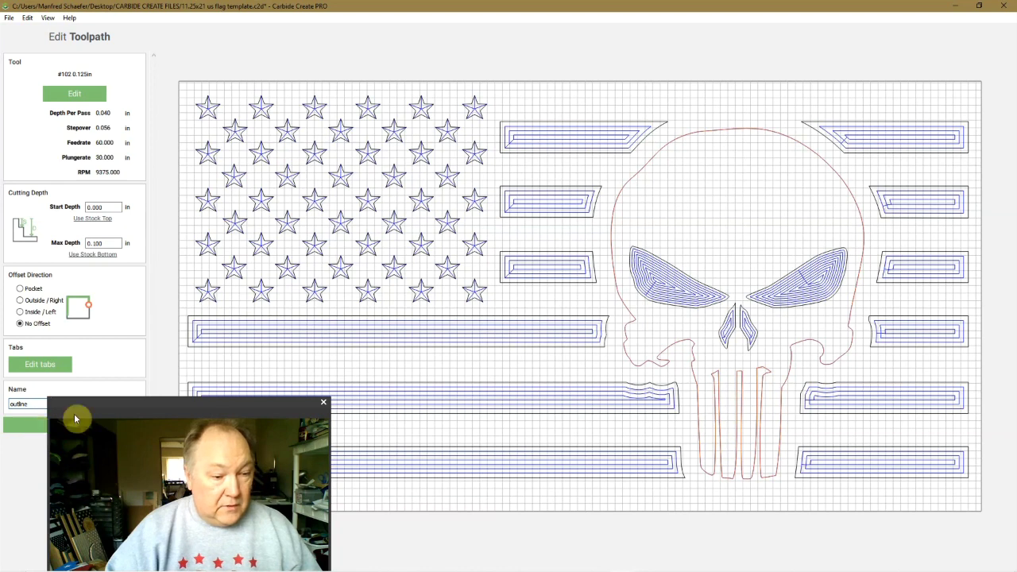
{"action": "left_click_drag", "start_coordinate": [90, 409], "coordinate": [174, 410]}
{"action": "left_click", "coordinate": [68, 424]}
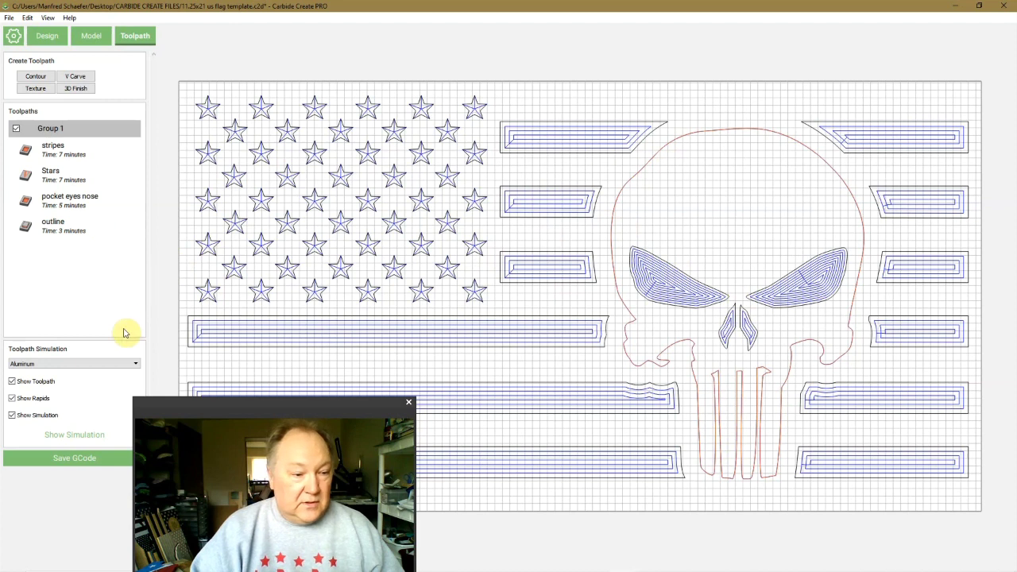
Step: Simulate the toolpaths in Pine with the toolpath and rapids display turned off
{"action": "left_click", "coordinate": [35, 365]}
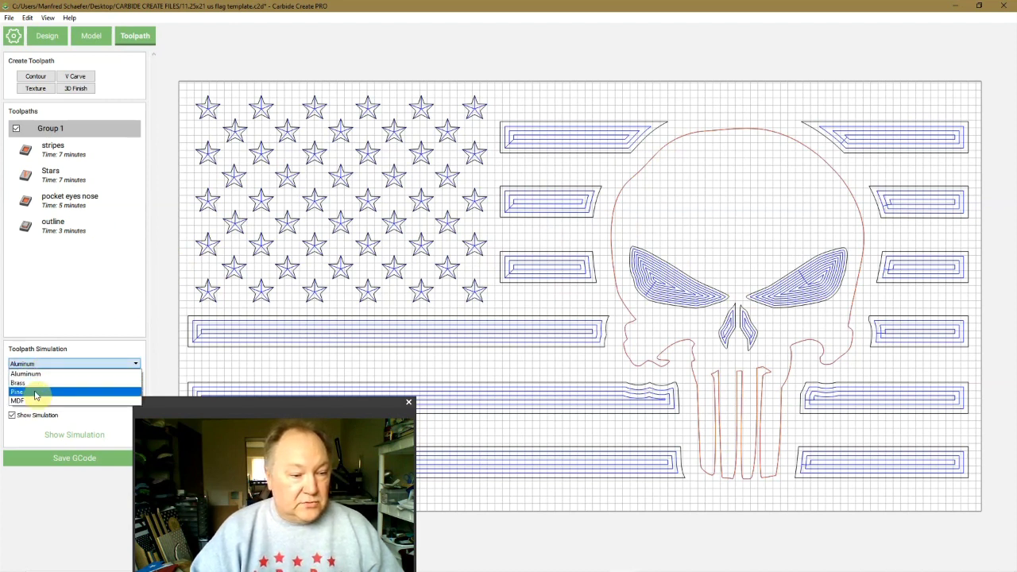
{"action": "left_click", "coordinate": [32, 392]}
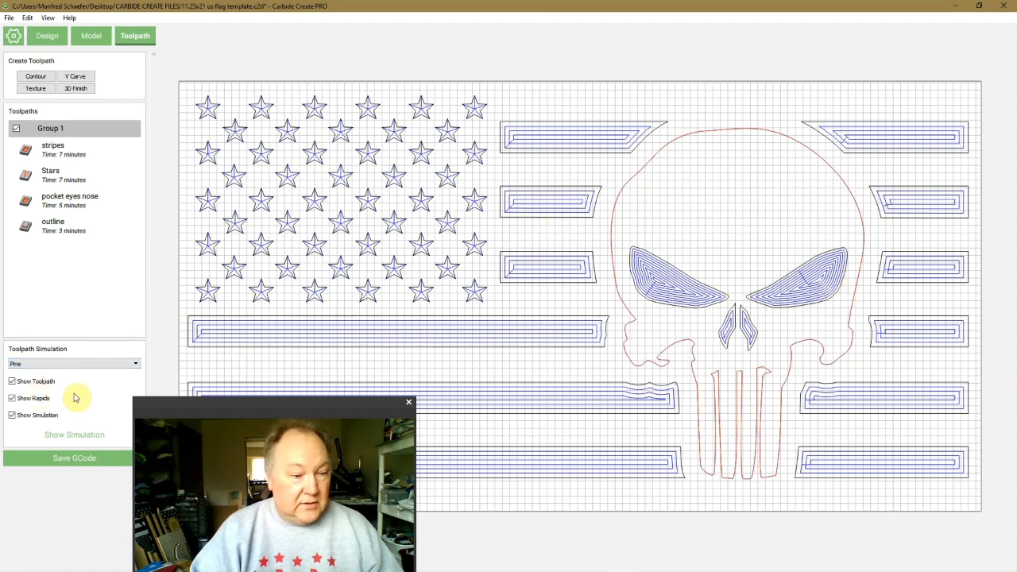
{"action": "left_click", "coordinate": [35, 385]}
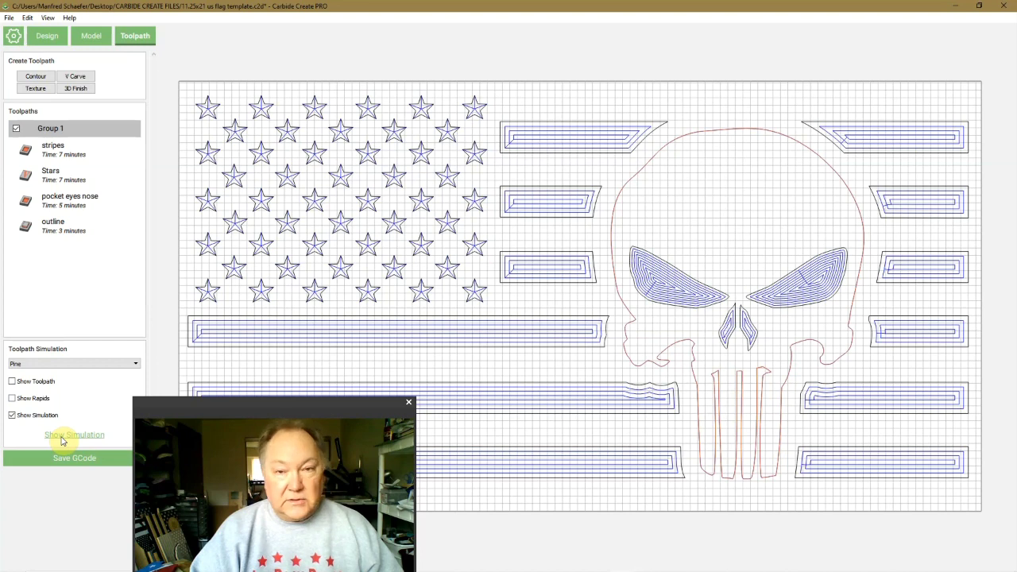
{"action": "left_click", "coordinate": [62, 439]}
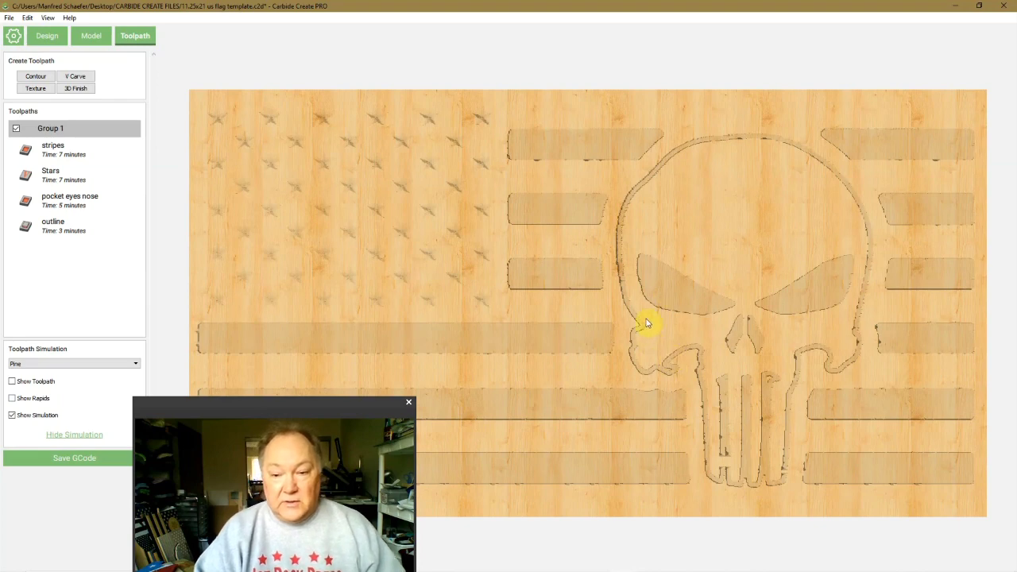
Step: Inspect the simulated flag and skull carving from several angles, and hide the simulation
{"action": "left_click_drag", "start_coordinate": [655, 349], "coordinate": [670, 302]}
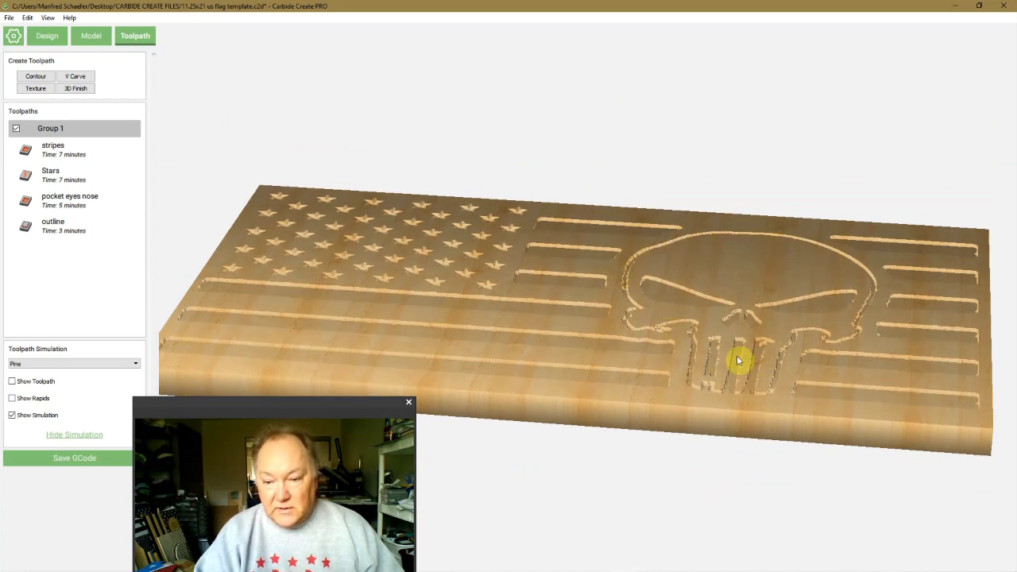
{"action": "left_click_drag", "start_coordinate": [665, 354], "coordinate": [631, 356]}
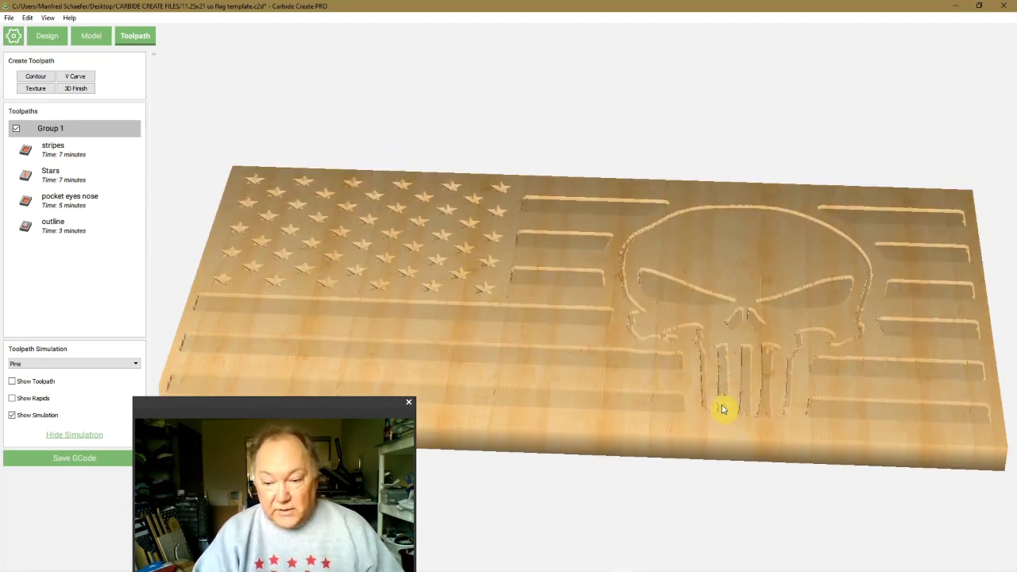
{"action": "left_click_drag", "start_coordinate": [722, 270], "coordinate": [493, 195]}
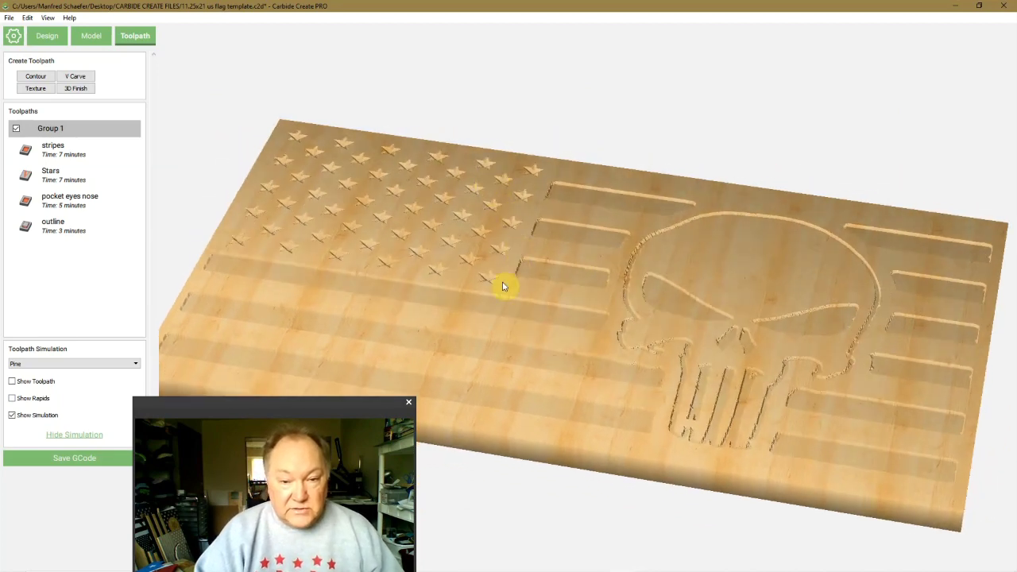
{"action": "left_click_drag", "start_coordinate": [504, 284], "coordinate": [685, 288]}
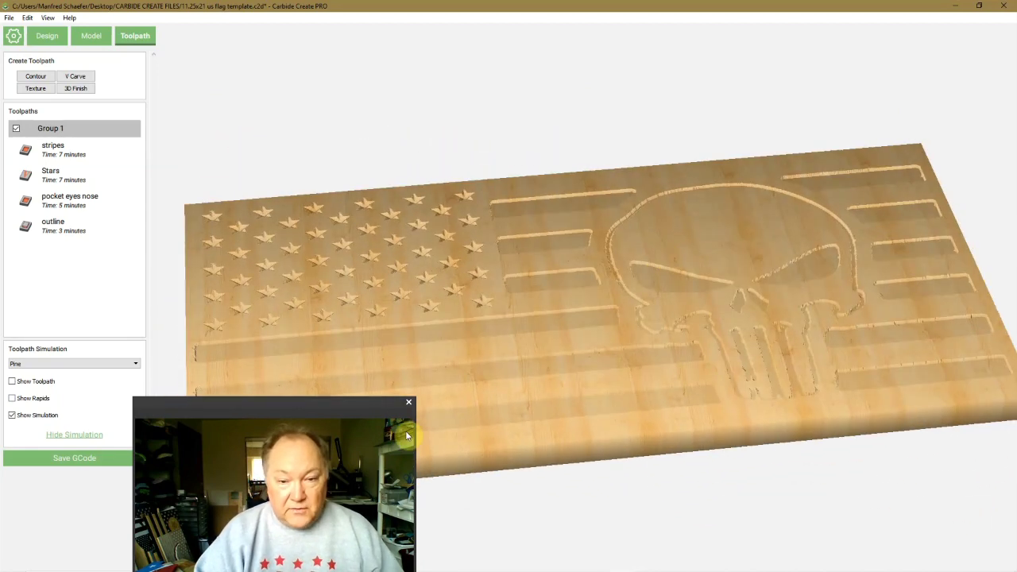
{"action": "left_click_drag", "start_coordinate": [415, 435], "coordinate": [695, 291]}
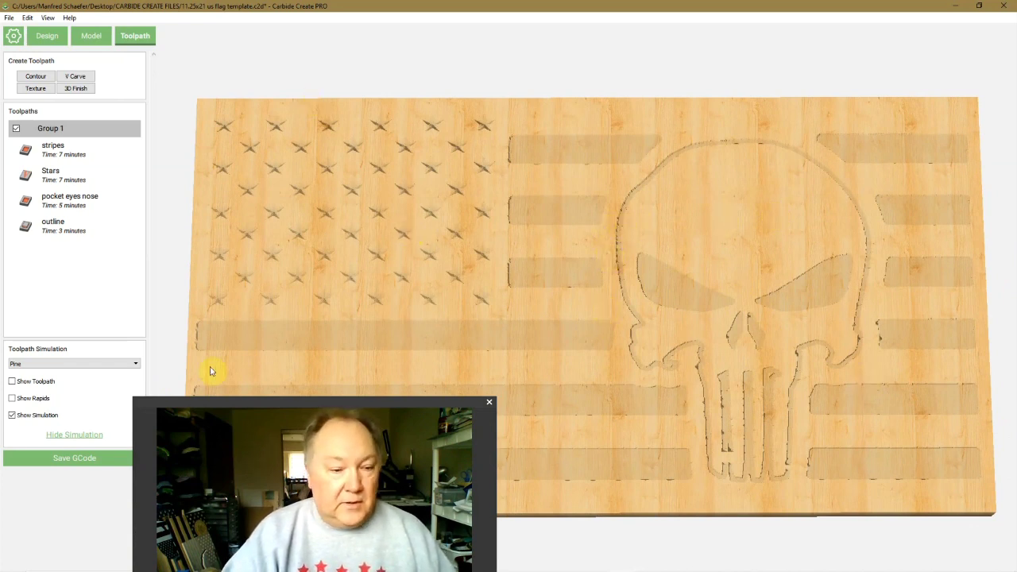
{"action": "left_click", "coordinate": [73, 435]}
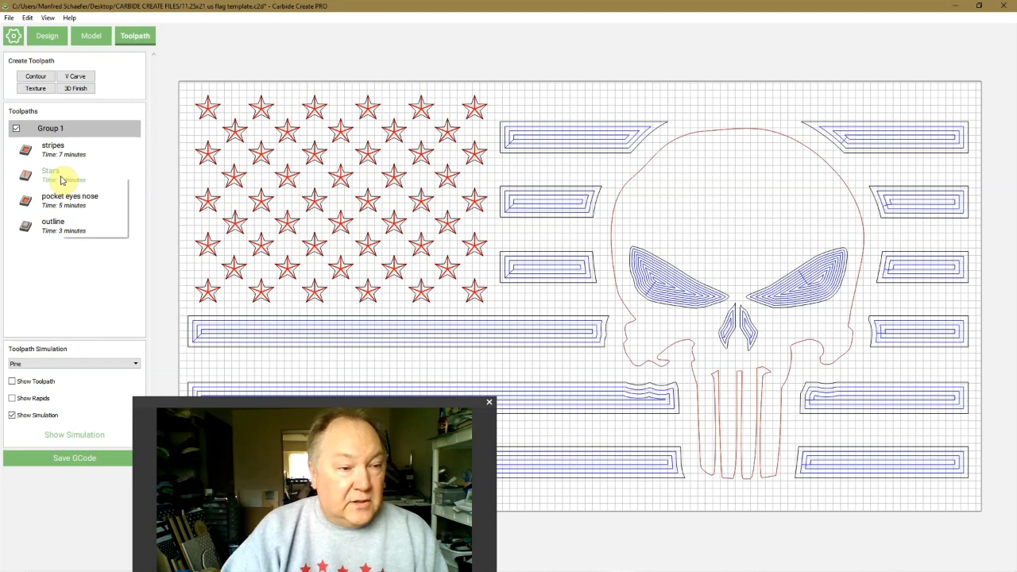
Step: Disable the Stars, pocket eyes nose and outline toolpaths, and bring up G-code saving for the stripes alone without saving a file
{"action": "right_click", "coordinate": [61, 180]}
{"action": "left_click", "coordinate": [76, 197]}
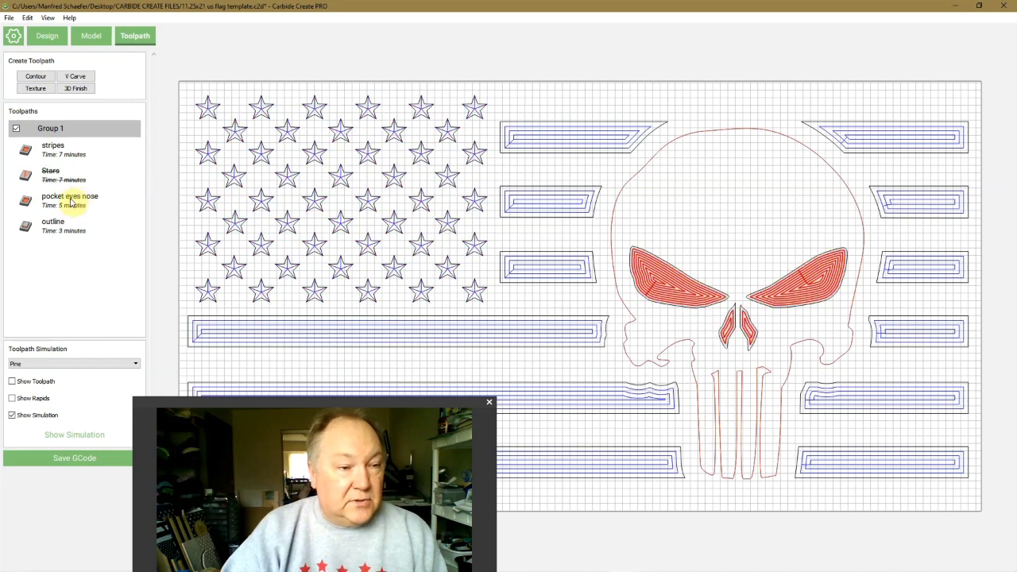
{"action": "right_click", "coordinate": [68, 200]}
{"action": "left_click", "coordinate": [76, 222]}
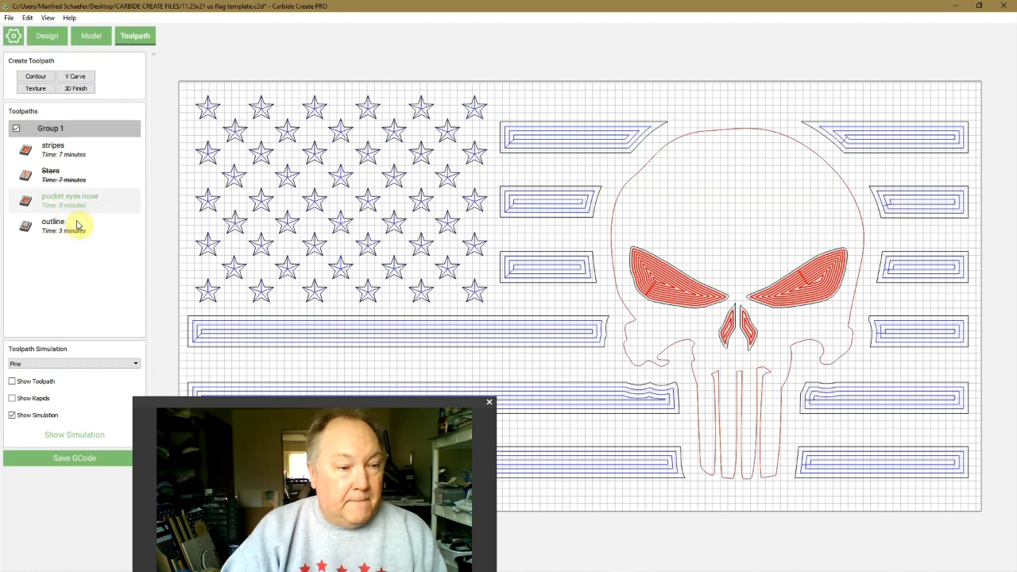
{"action": "right_click", "coordinate": [62, 229]}
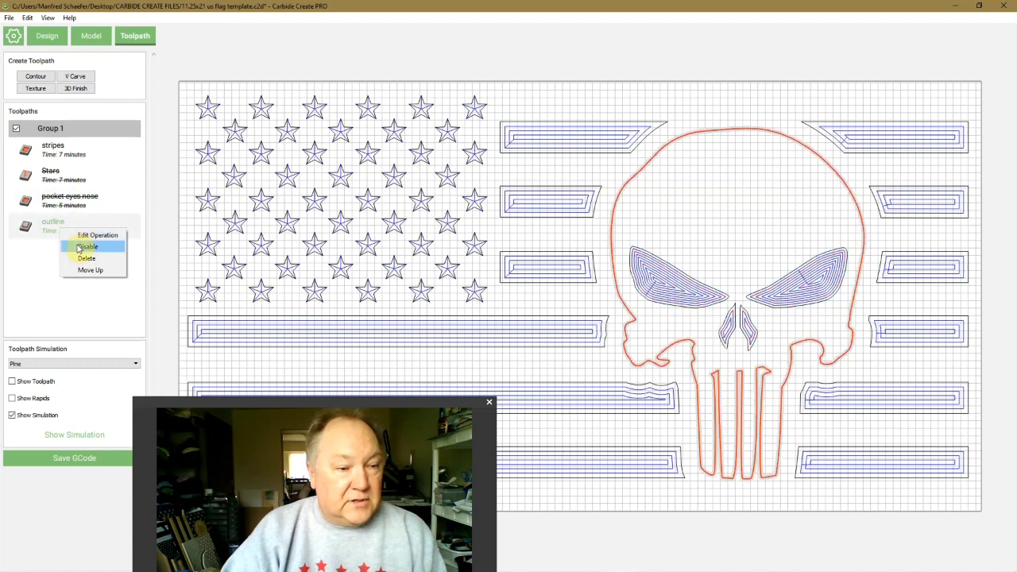
{"action": "left_click", "coordinate": [87, 247]}
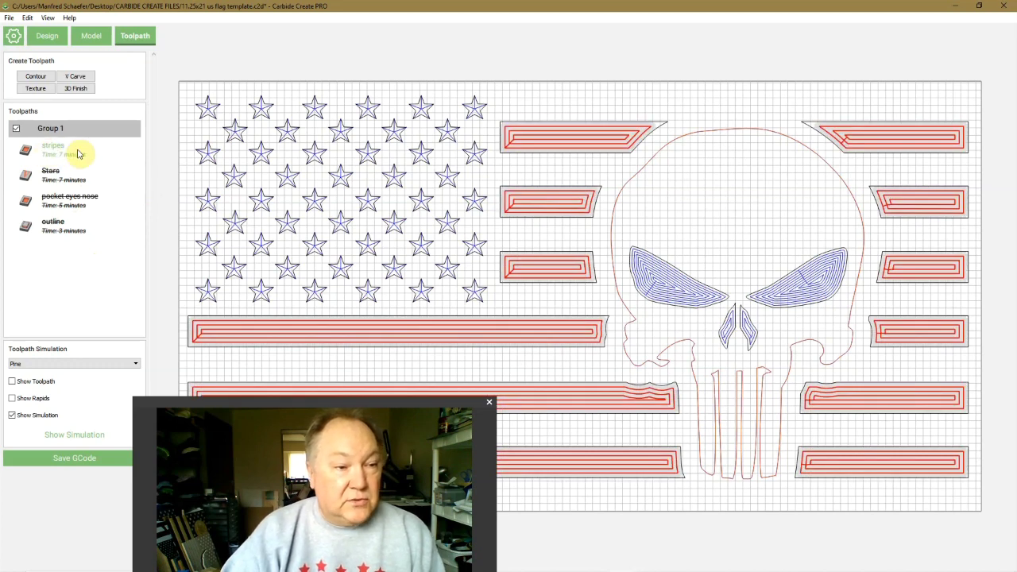
{"action": "left_click", "coordinate": [62, 461]}
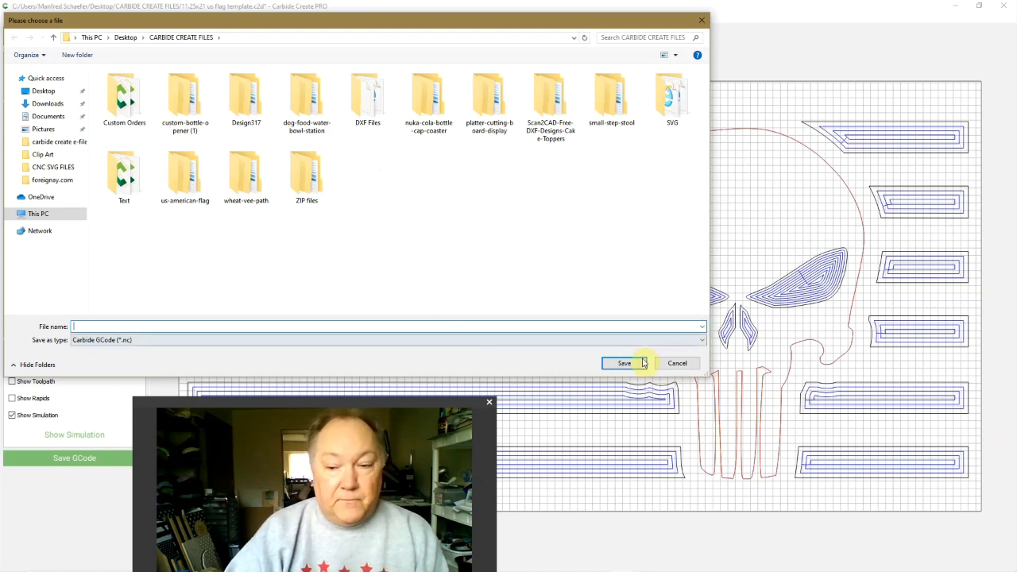
{"action": "left_click", "coordinate": [677, 363]}
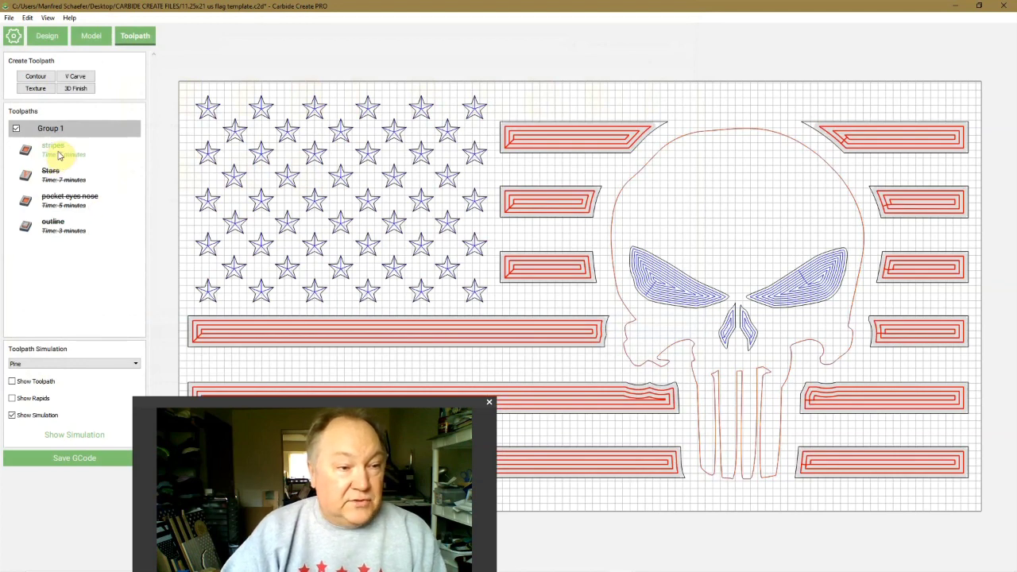
Step: Disable the stripes toolpath, enable Stars, and bring up G-code saving for the stars alone without saving a file
{"action": "right_click", "coordinate": [59, 154]}
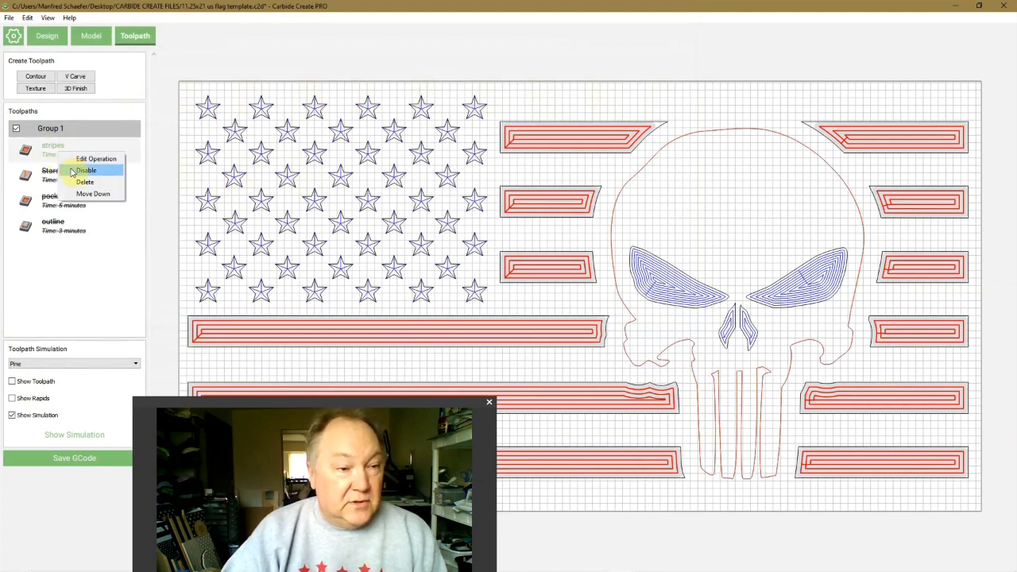
{"action": "left_click", "coordinate": [72, 172]}
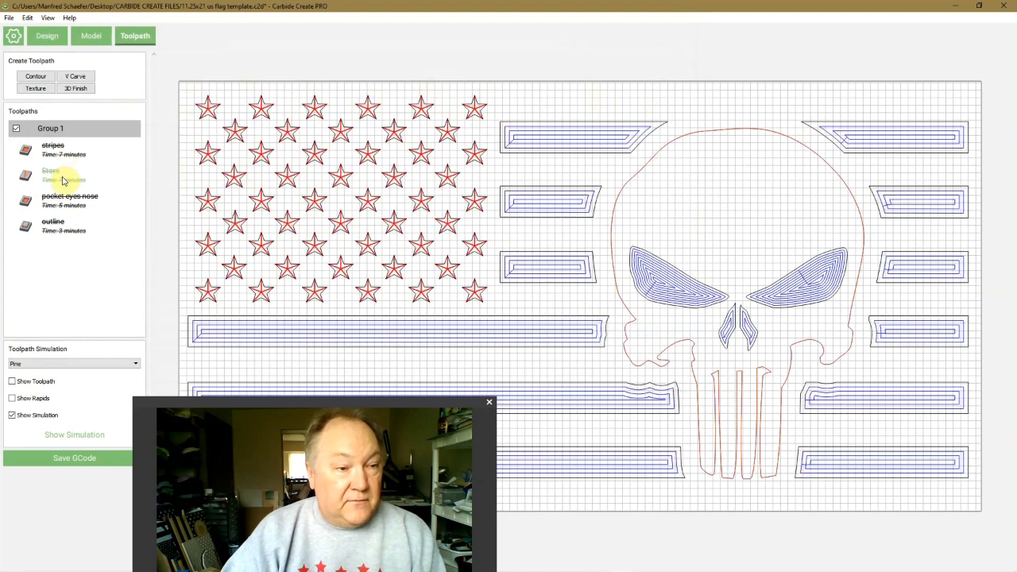
{"action": "right_click", "coordinate": [64, 180]}
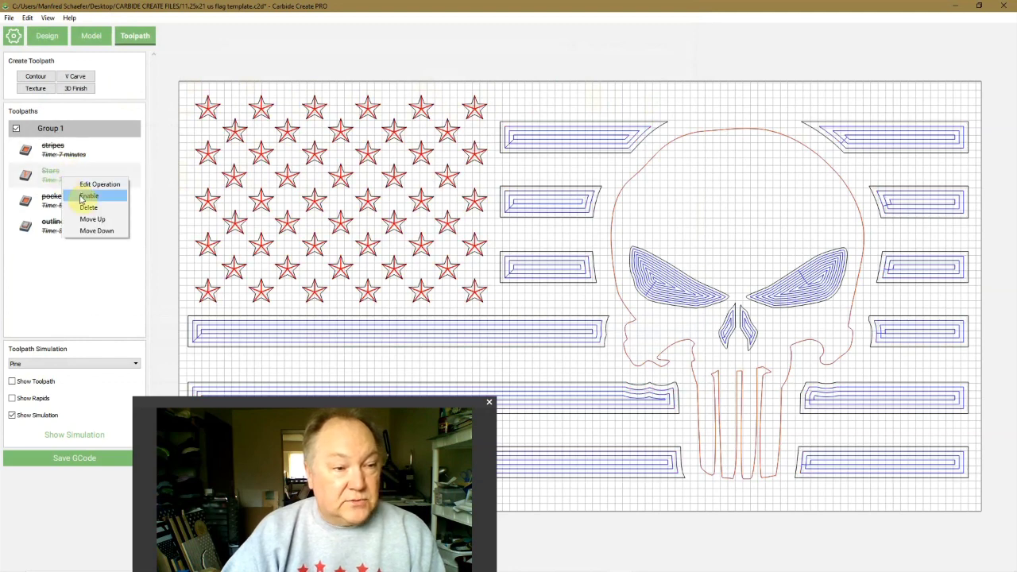
{"action": "left_click", "coordinate": [83, 198]}
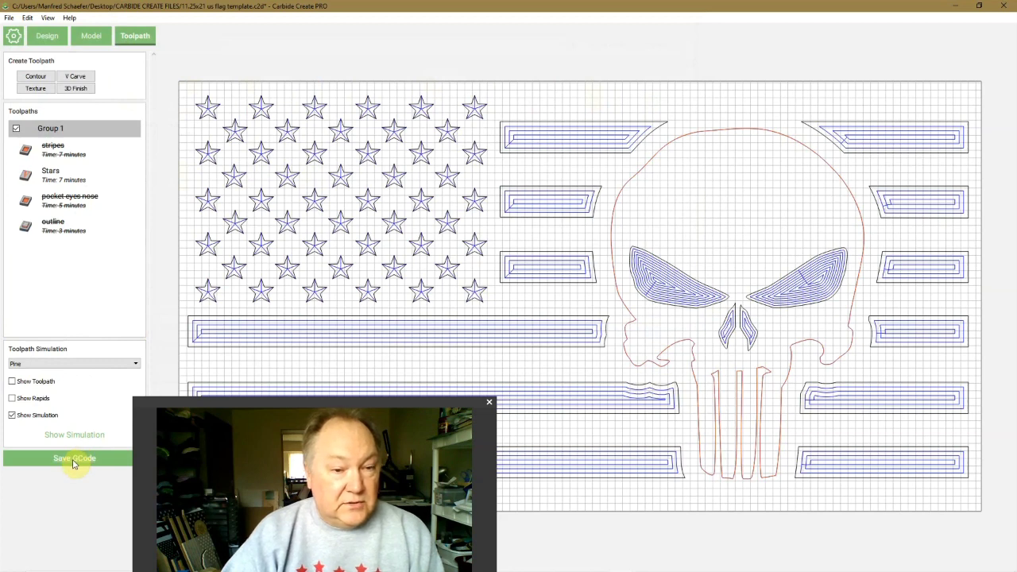
{"action": "left_click", "coordinate": [73, 459]}
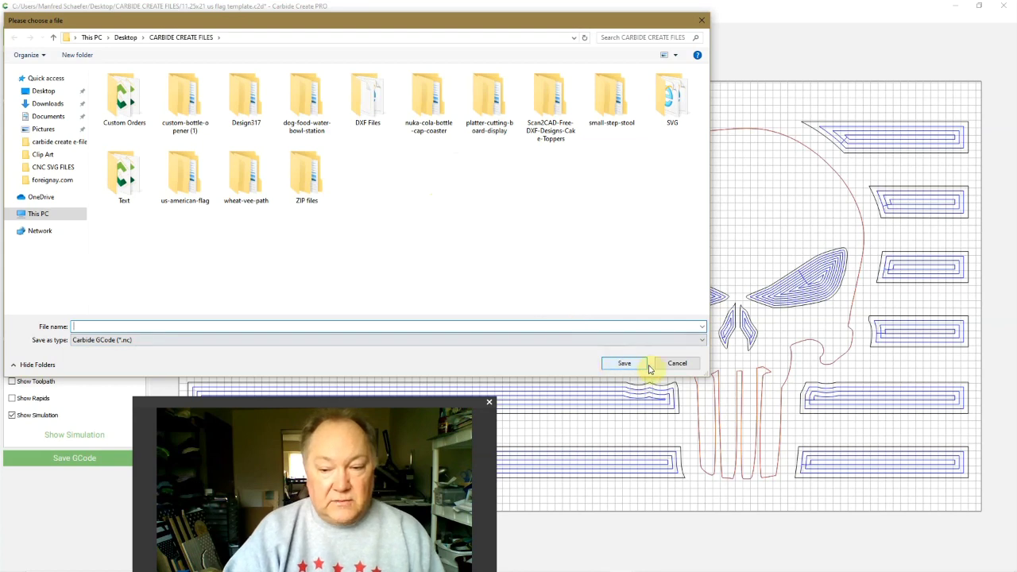
{"action": "left_click", "coordinate": [676, 362]}
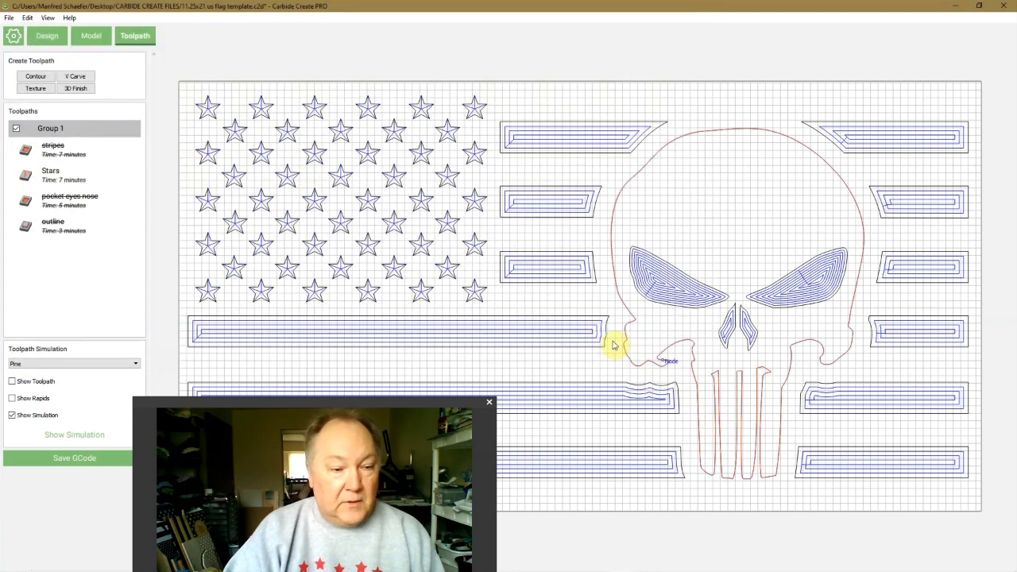
Step: Disable Stars, enable the pocket eyes nose and outline toolpaths, and bring up their combined G-code saving without saving a file
{"action": "right_click", "coordinate": [64, 180]}
{"action": "left_click", "coordinate": [71, 196]}
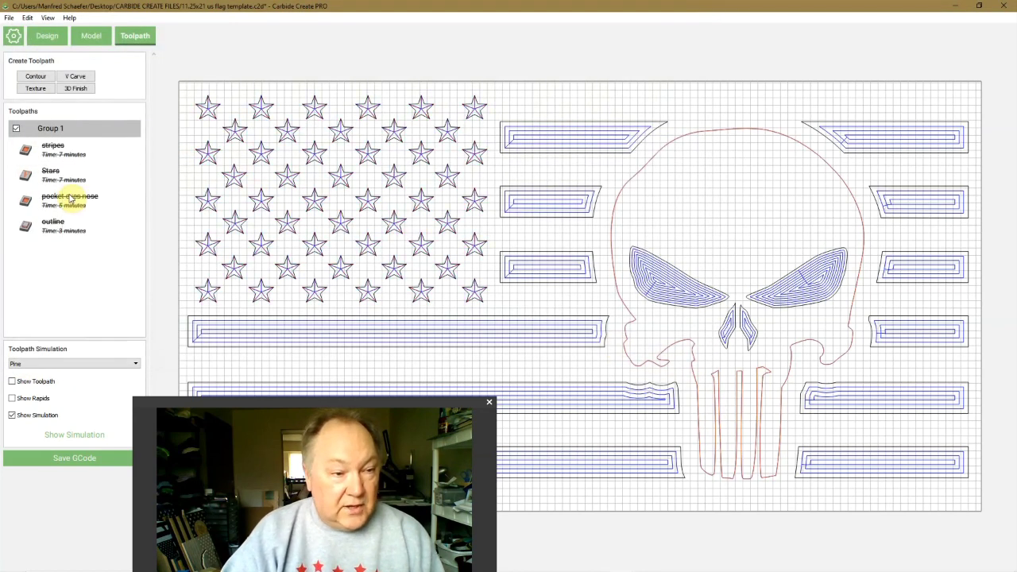
{"action": "right_click", "coordinate": [63, 209]}
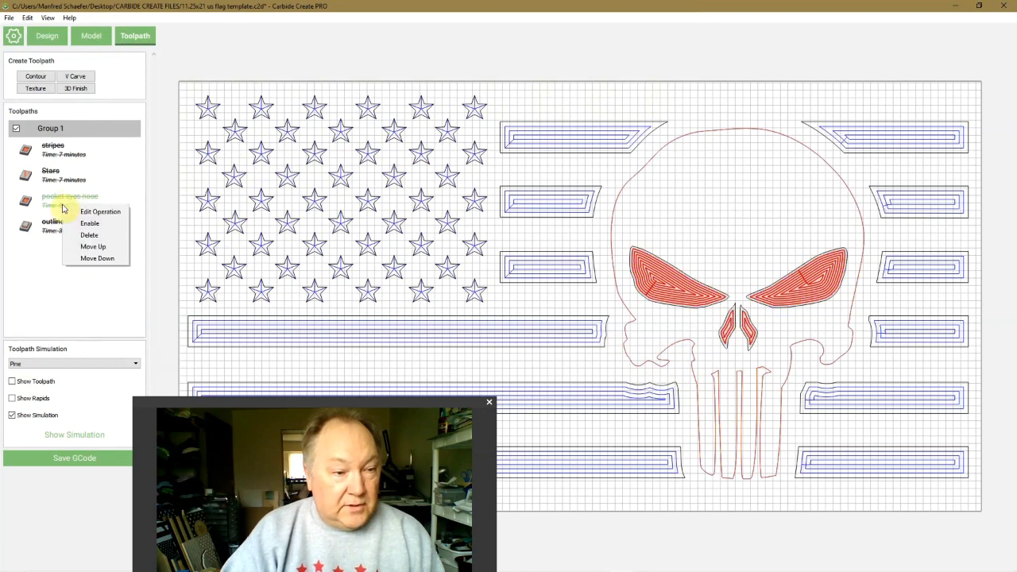
{"action": "left_click", "coordinate": [71, 224]}
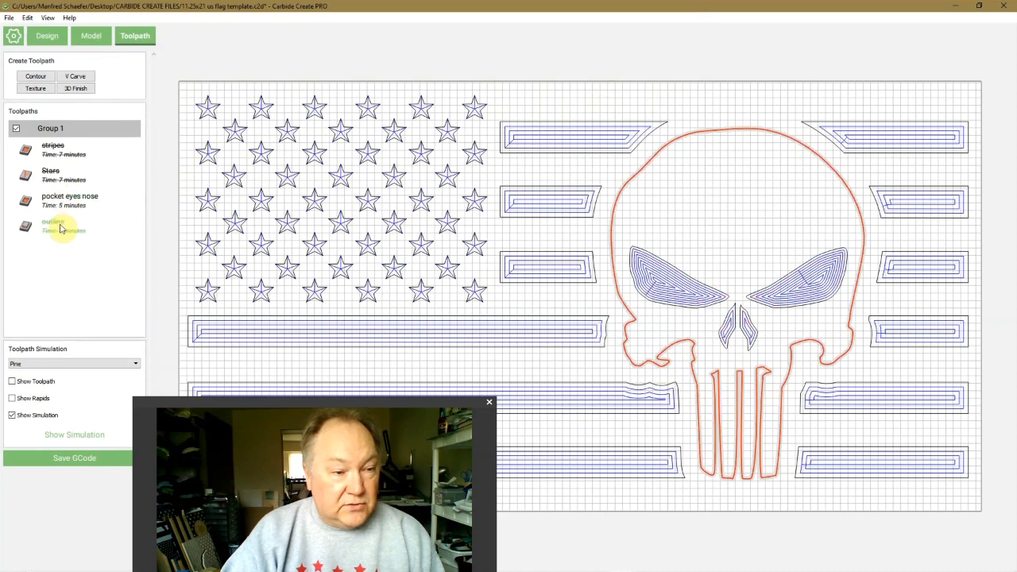
{"action": "right_click", "coordinate": [62, 223]}
{"action": "left_click", "coordinate": [72, 247]}
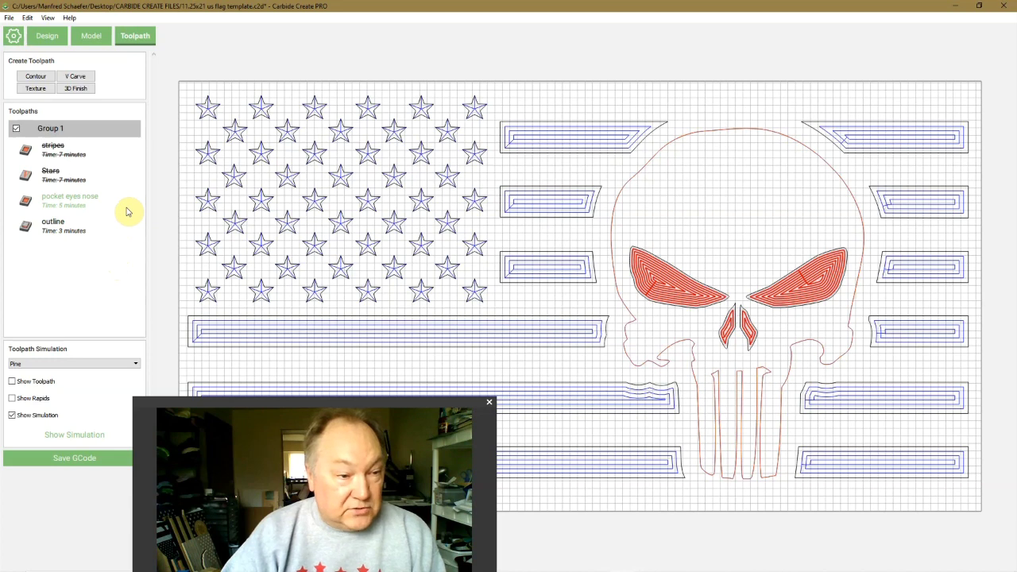
{"action": "left_click", "coordinate": [69, 460]}
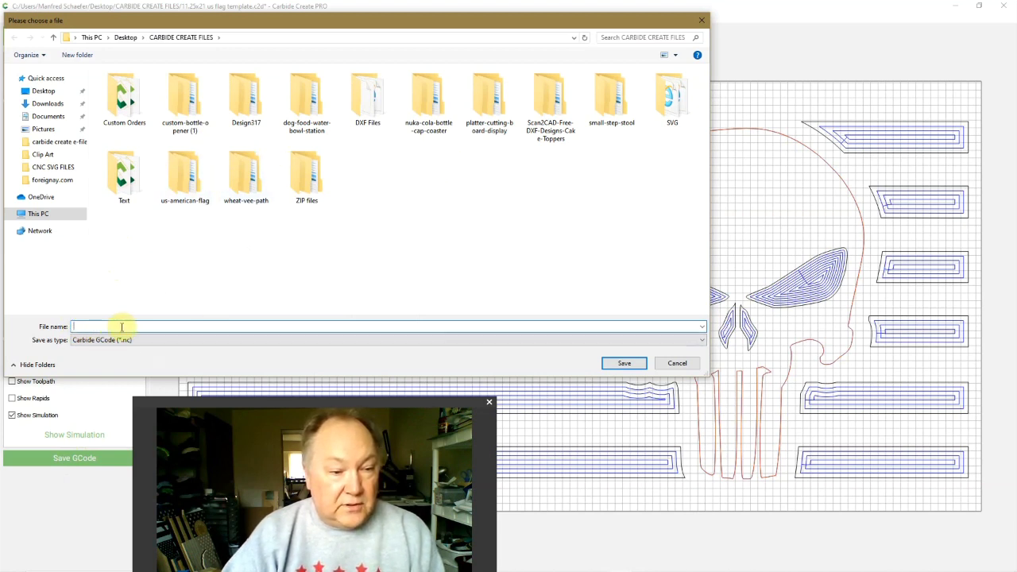
{"action": "left_click", "coordinate": [678, 364]}
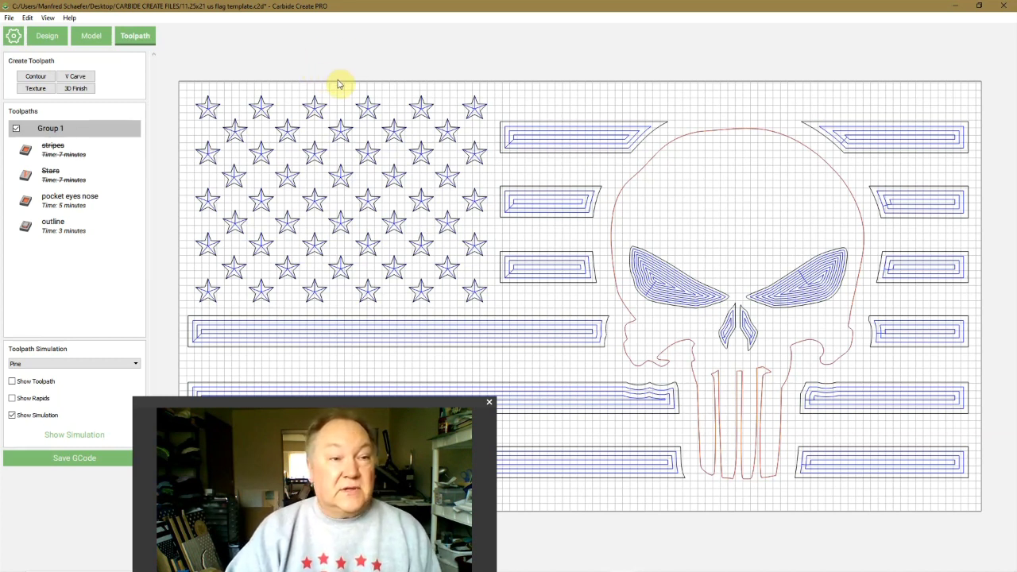
Step: Minimize Carbide Create and switch to the My CNC Designs website already open in Chrome
{"action": "left_click", "coordinate": [954, 6]}
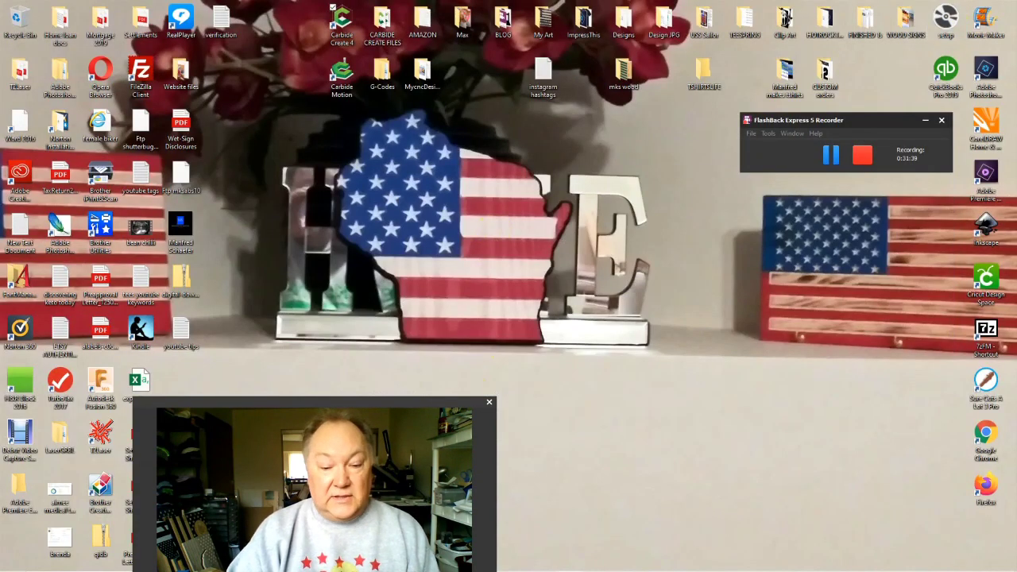
{"action": "left_click_drag", "start_coordinate": [381, 402], "coordinate": [815, 362]}
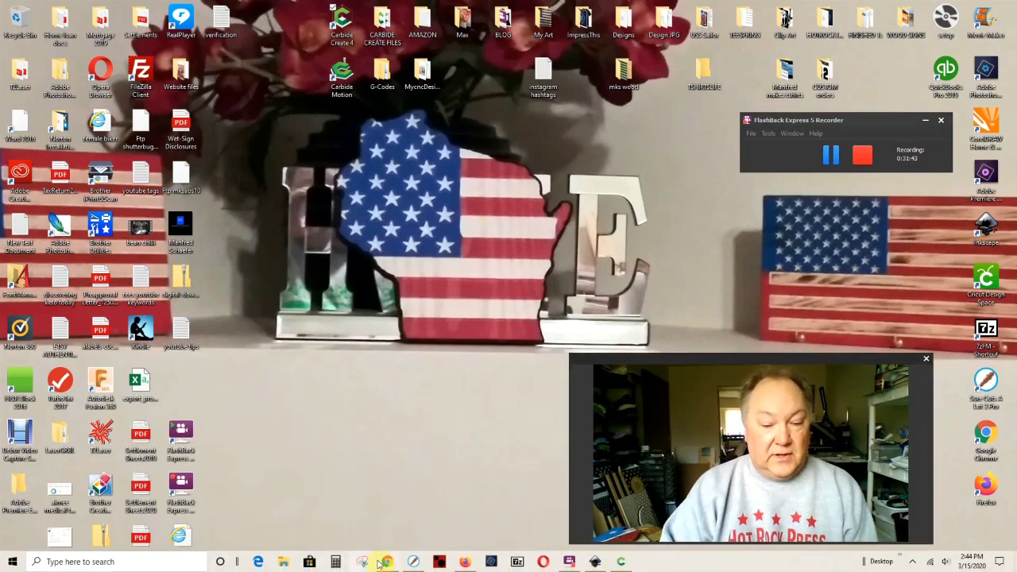
{"action": "left_click", "coordinate": [387, 562]}
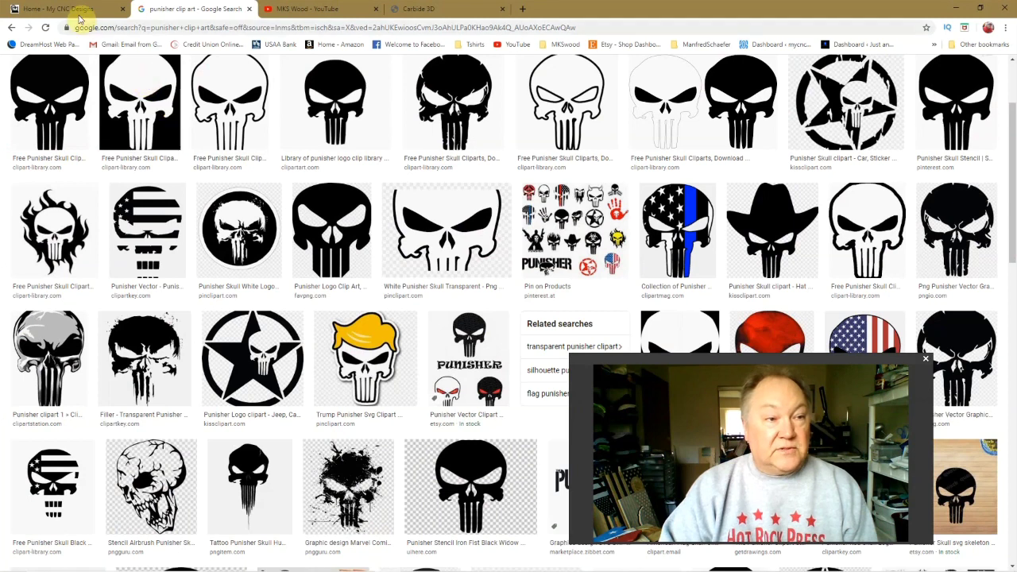
{"action": "left_click", "coordinate": [80, 9]}
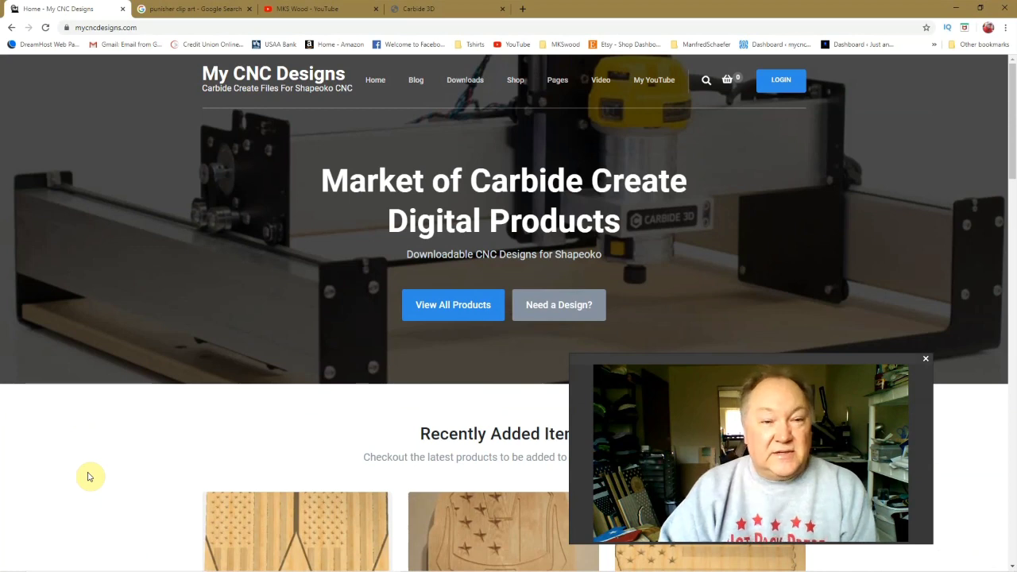
Step: Look through the recently added flag designs on the My CNC Designs home page and return to its beginning
{"action": "scroll", "coordinate": [157, 495], "scroll_direction": "down", "scroll_amount": 9}
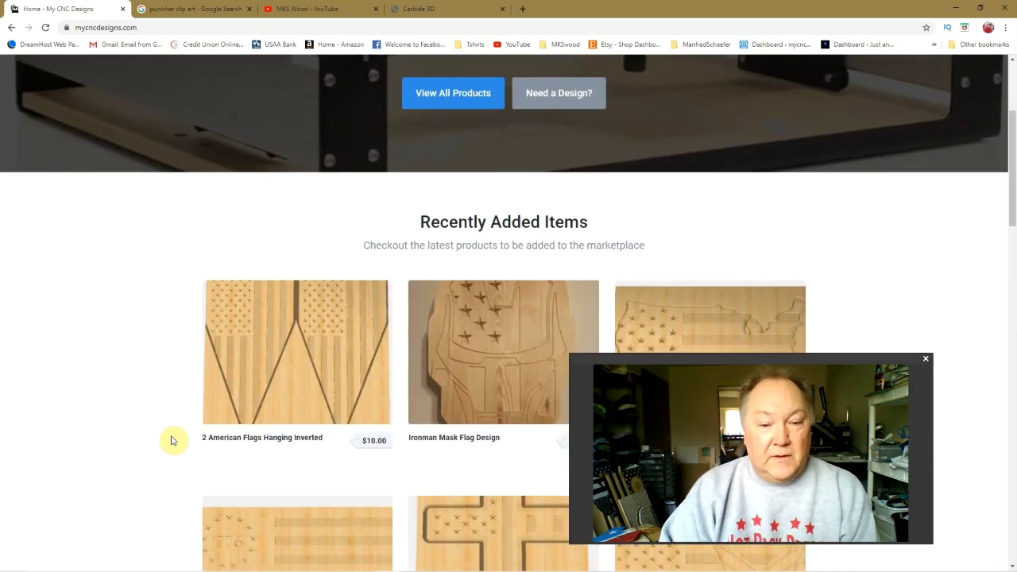
{"action": "scroll", "coordinate": [194, 406], "scroll_direction": "up", "scroll_amount": 9}
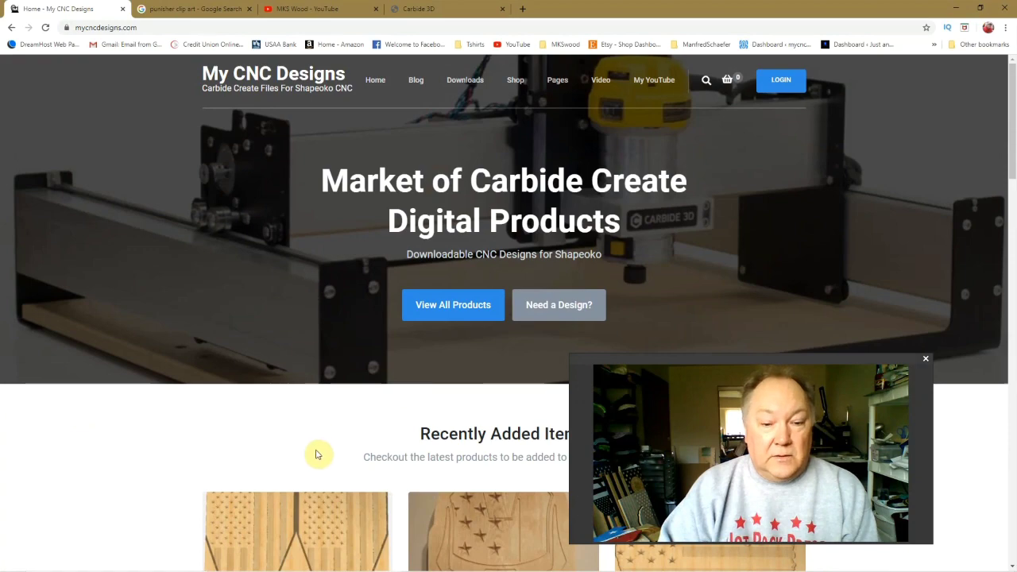
{"action": "scroll", "coordinate": [272, 466], "scroll_direction": "down", "scroll_amount": 7}
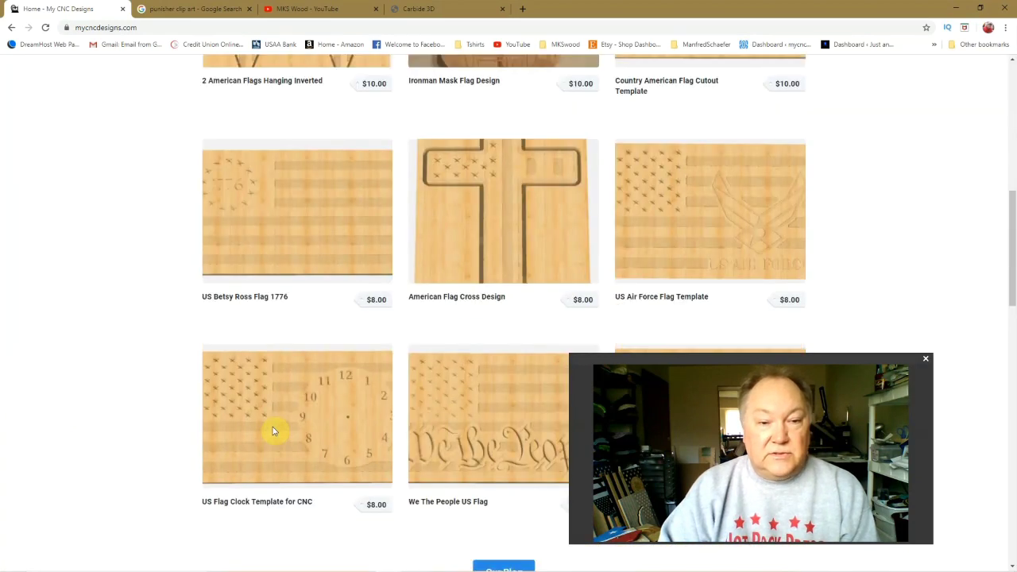
{"action": "scroll", "coordinate": [273, 430], "scroll_direction": "down", "scroll_amount": 3}
{"action": "scroll", "coordinate": [273, 429], "scroll_direction": "up", "scroll_amount": 5}
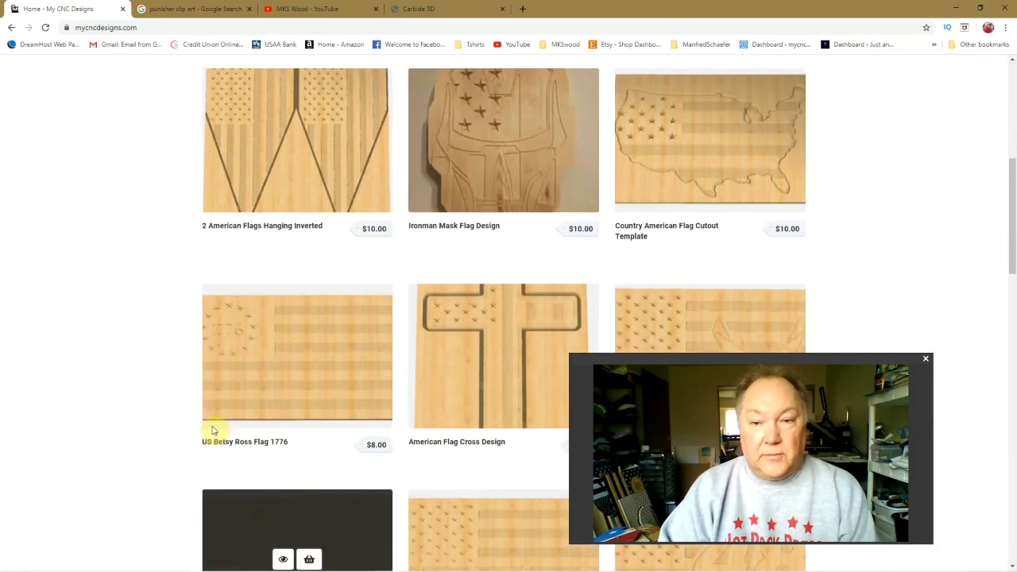
{"action": "scroll", "coordinate": [213, 430], "scroll_direction": "up", "scroll_amount": 5}
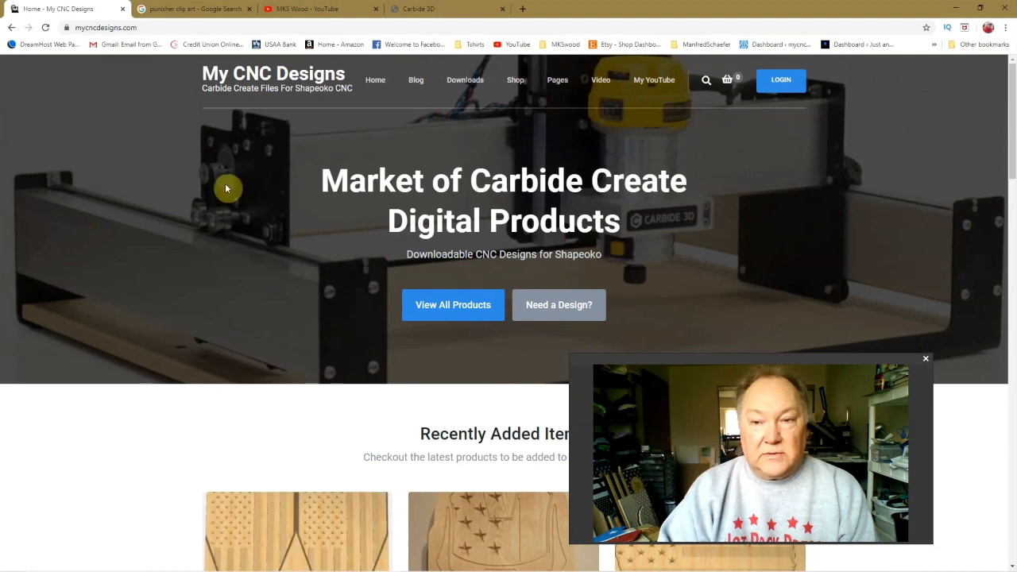